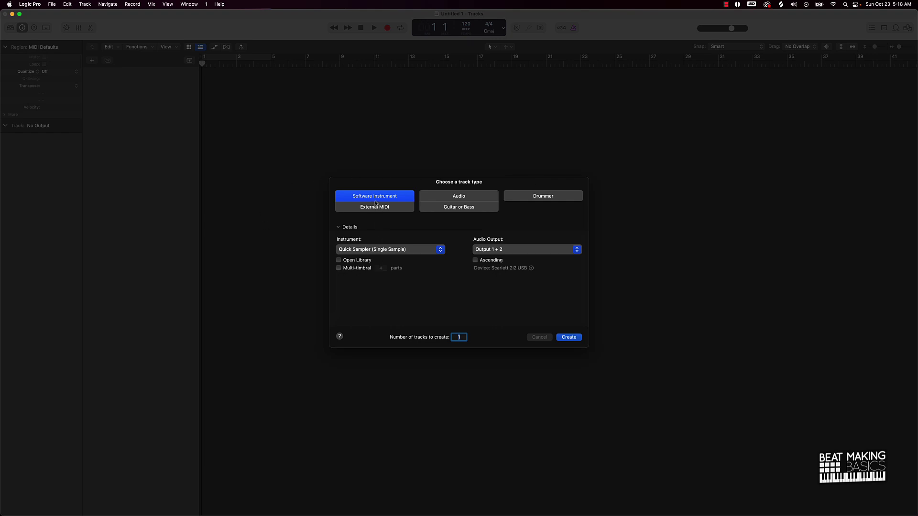
# Create one software instrument track with Quick Sampler (Single Sample) and place the sampler window just below the track header.
pyautogui.click(354, 254)
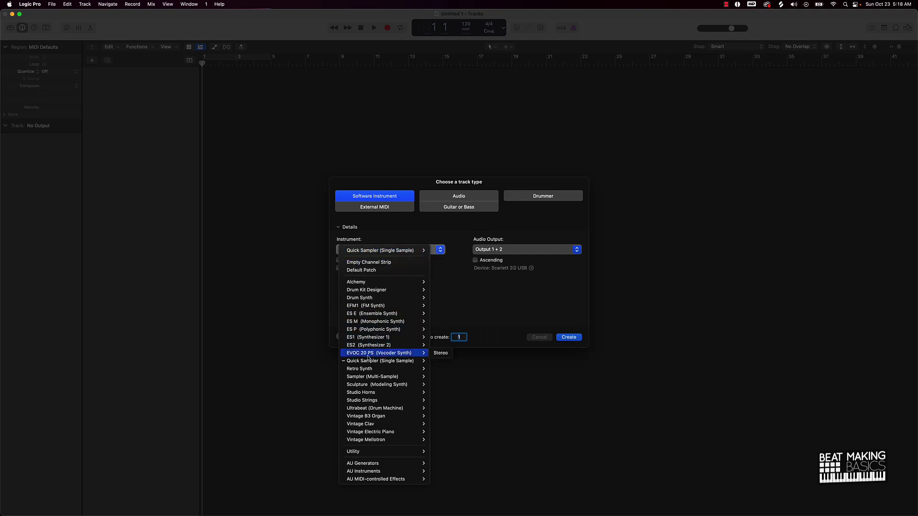
pyautogui.moveTo(380, 364)
pyautogui.click(443, 369)
pyautogui.click(574, 338)
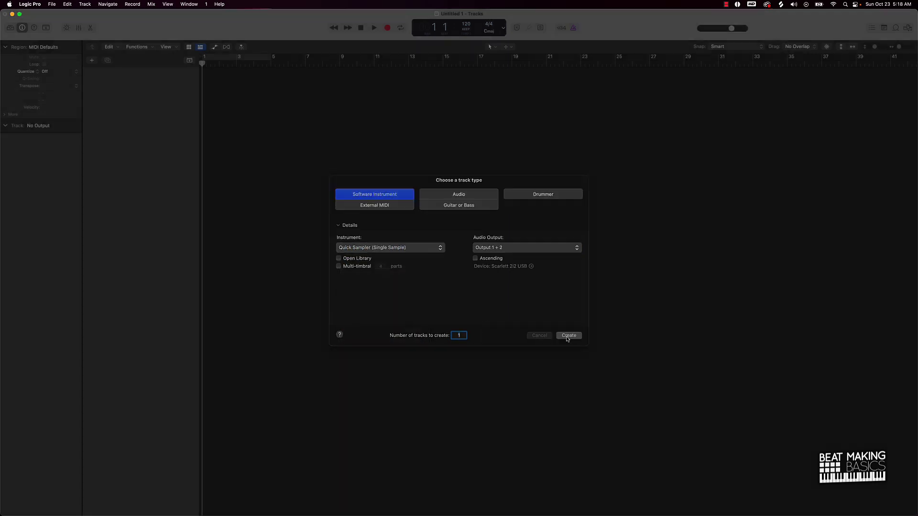
pyautogui.moveTo(517, 106); pyautogui.dragTo(337, 116)
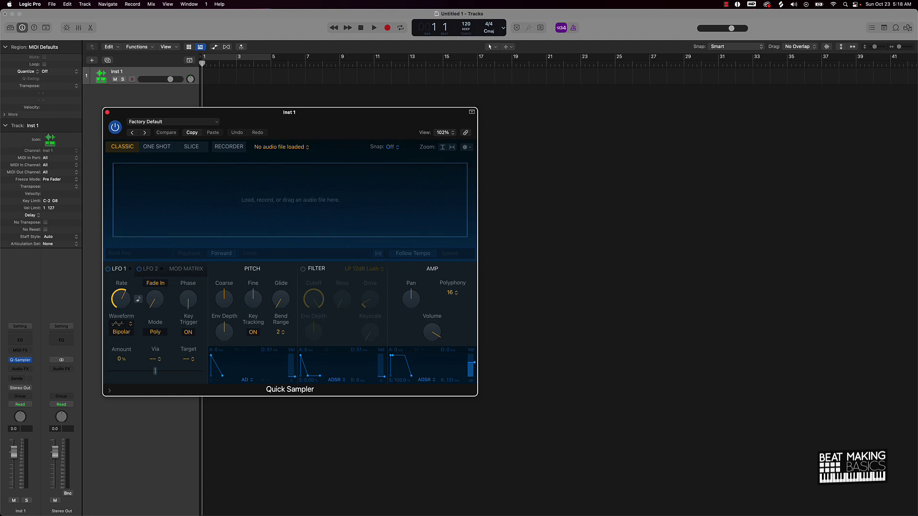
# Switch to Splice and resize its window to sit beside Quick Sampler at about the same height.
pyautogui.click(544, 500)
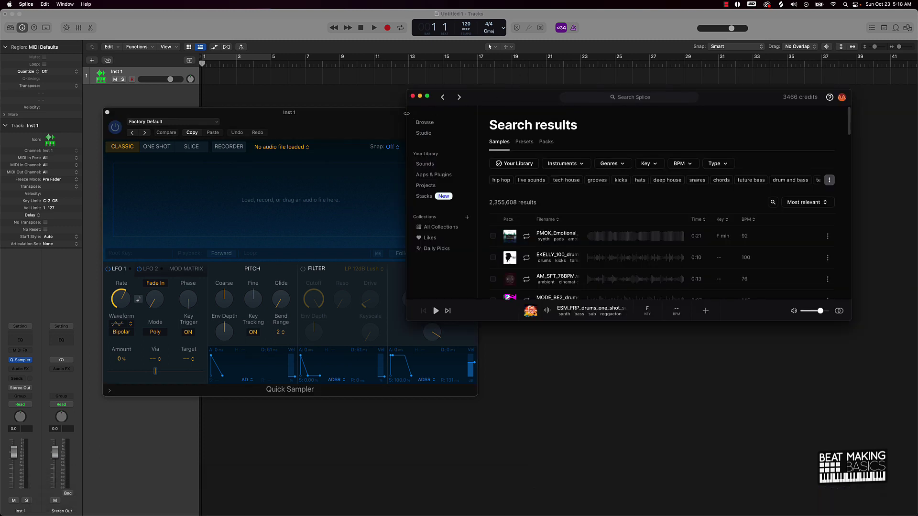
pyautogui.moveTo(407, 114); pyautogui.dragTo(492, 113)
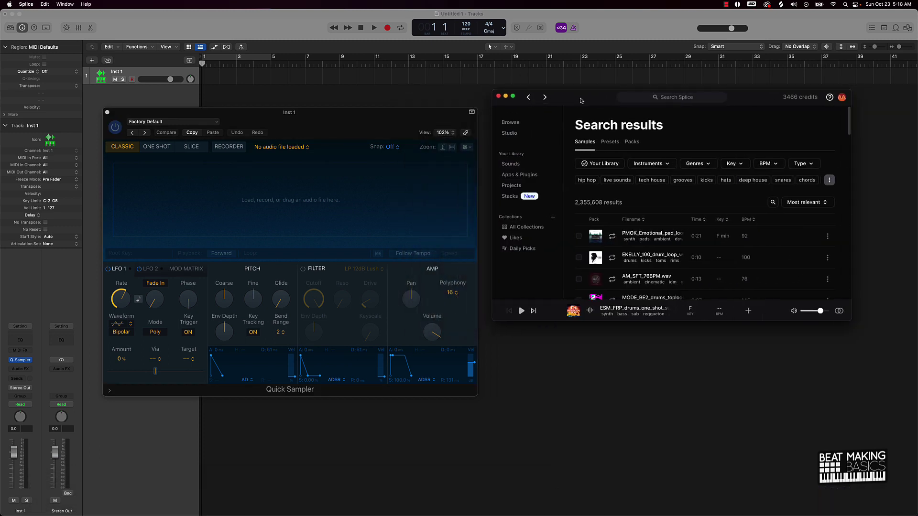
pyautogui.moveTo(581, 101); pyautogui.dragTo(570, 120)
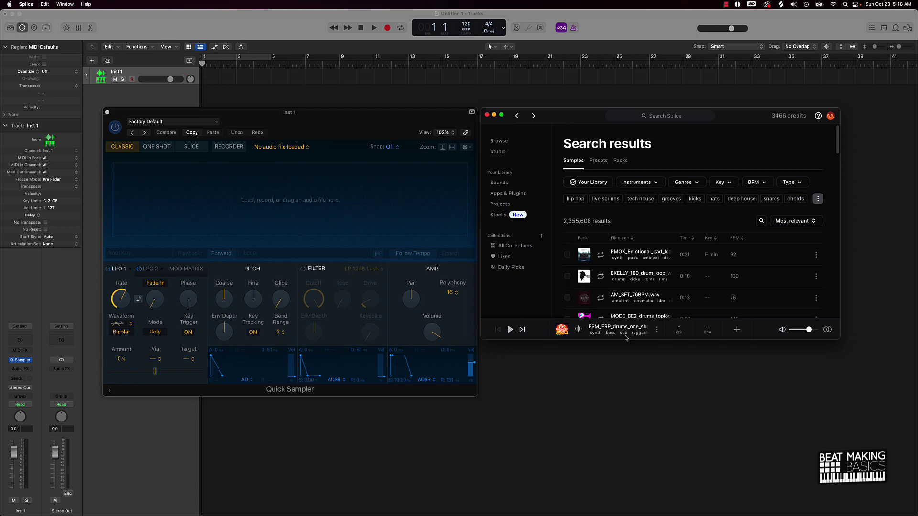
pyautogui.moveTo(625, 340); pyautogui.dragTo(619, 397)
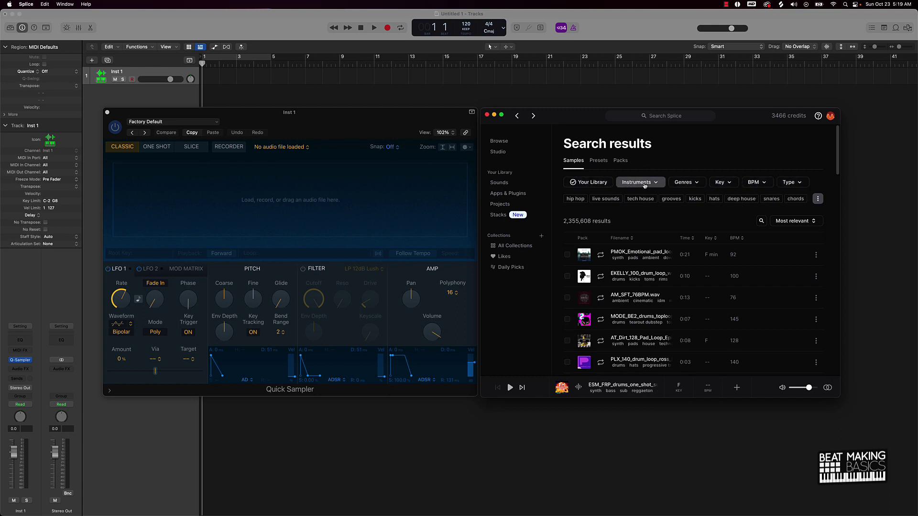
# Filter the Splice samples by the trap genre.
pyautogui.click(696, 186)
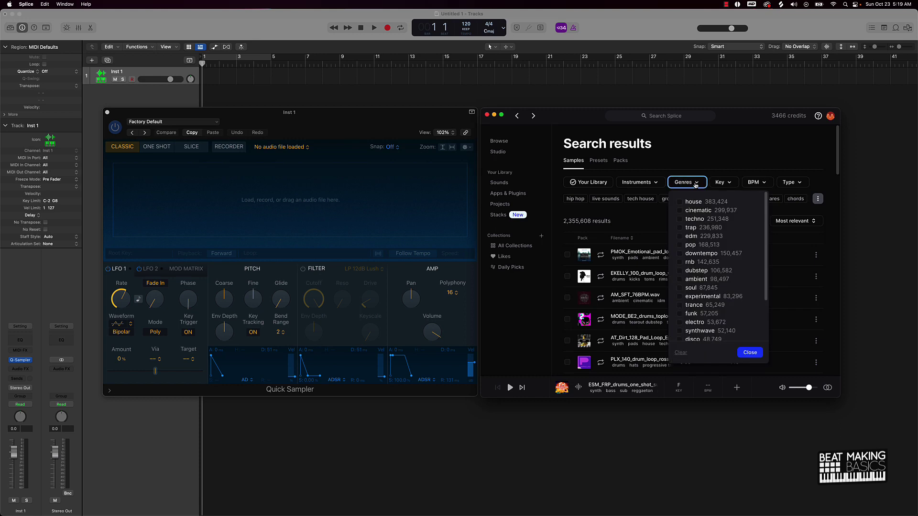
pyautogui.click(688, 229)
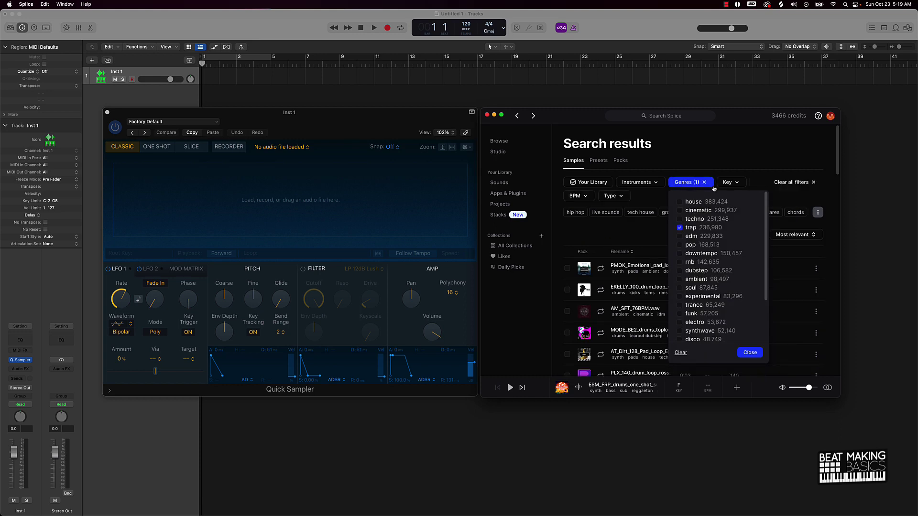
pyautogui.click(750, 352)
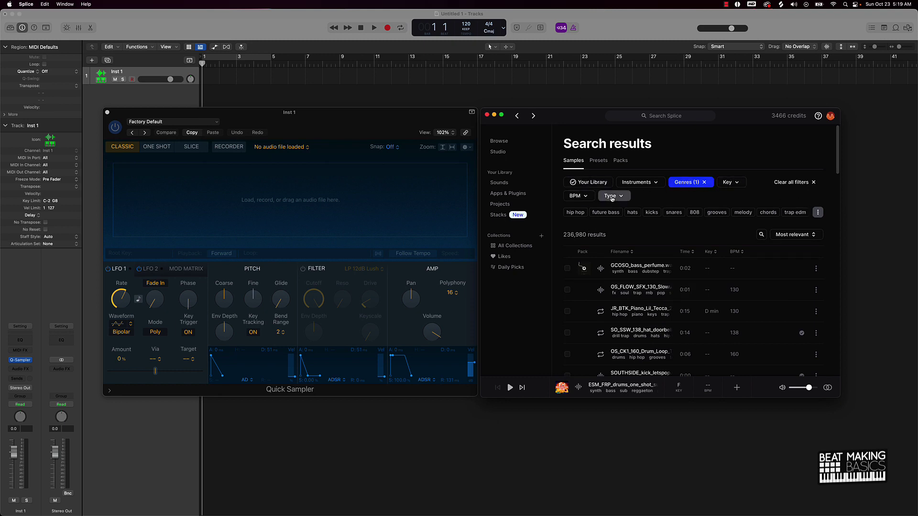
# Narrow the trap samples with the melody tag and limit the sample type to Loops.
pyautogui.click(743, 212)
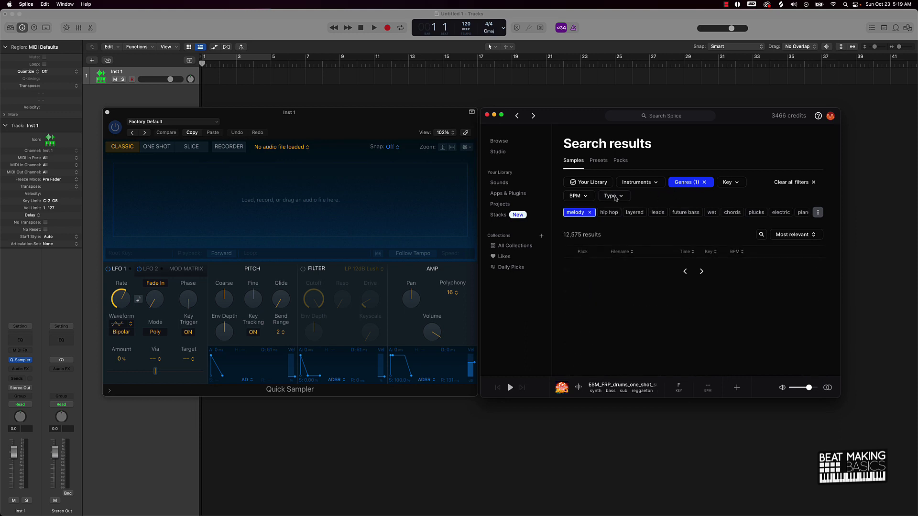
pyautogui.click(617, 197)
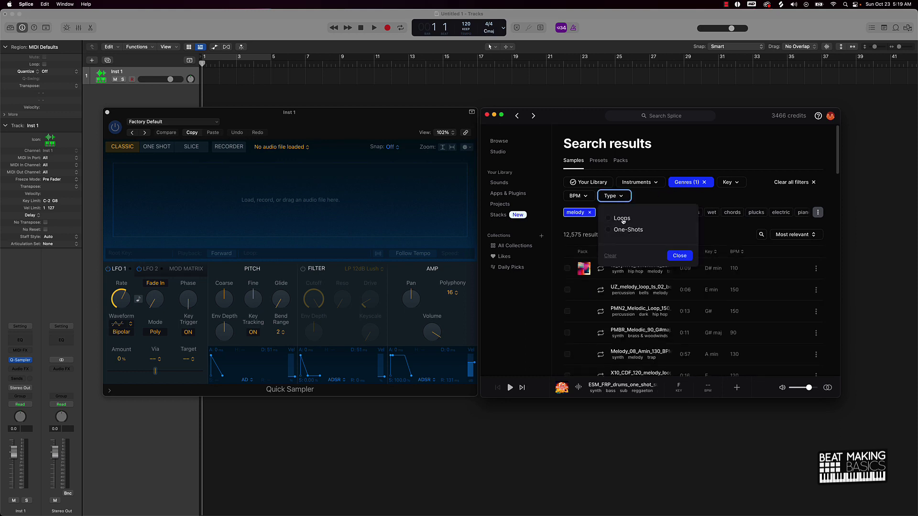
pyautogui.click(622, 218)
pyautogui.click(679, 256)
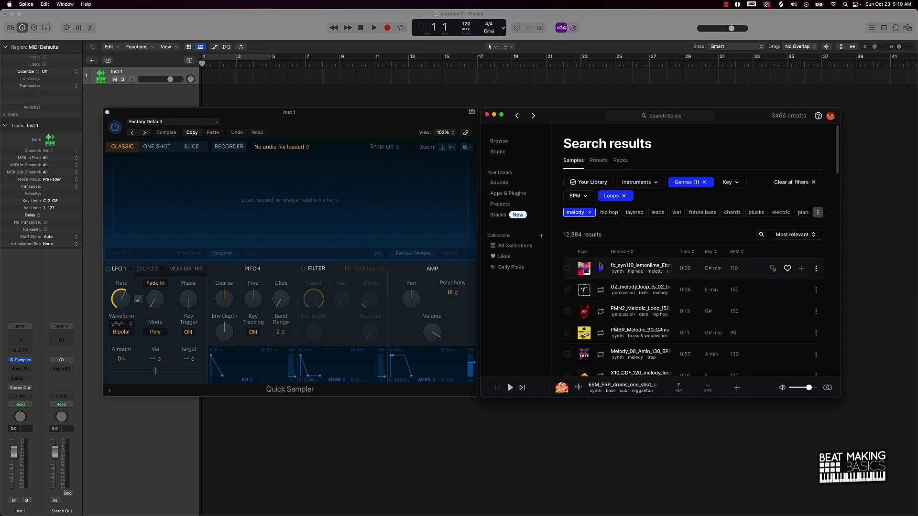
# Audition the trap melody loops one after another through the results list to find one suitable for sampling.
pyautogui.click(601, 291)
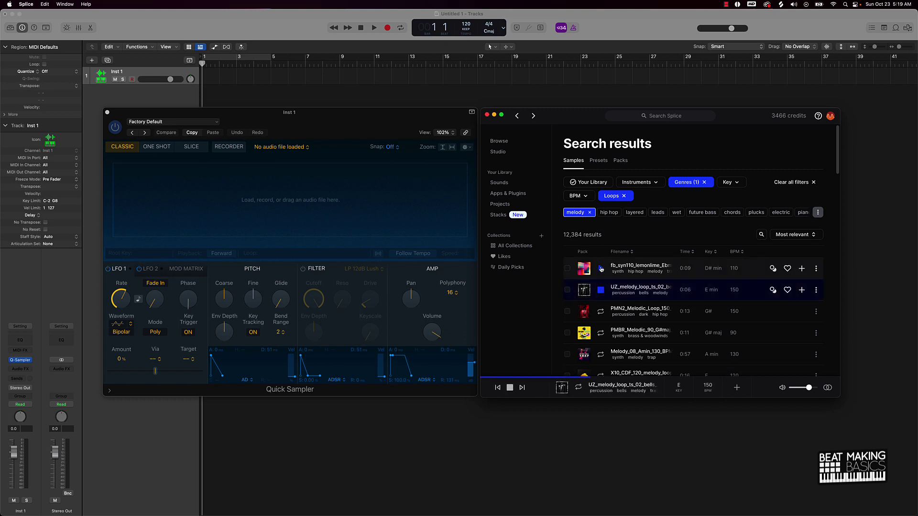
pyautogui.click(601, 268)
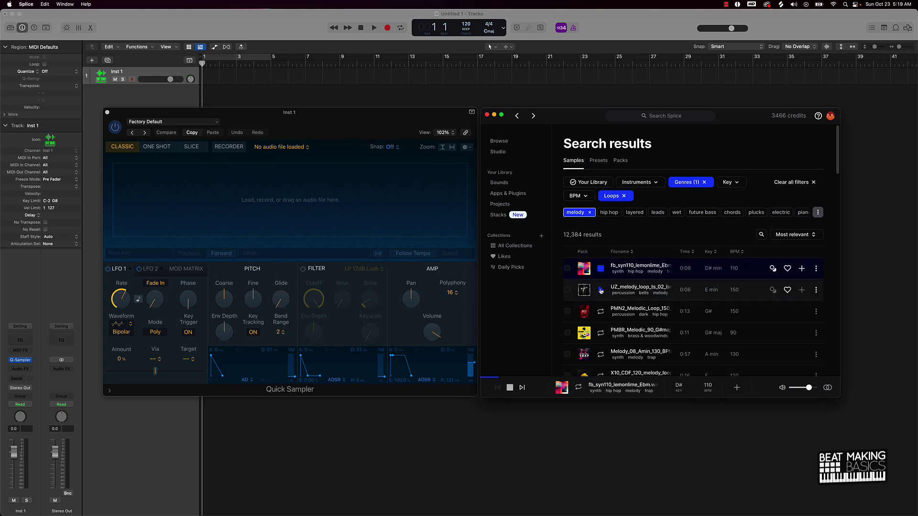
pyautogui.click(602, 313)
pyautogui.scroll(-1, 602, 313)
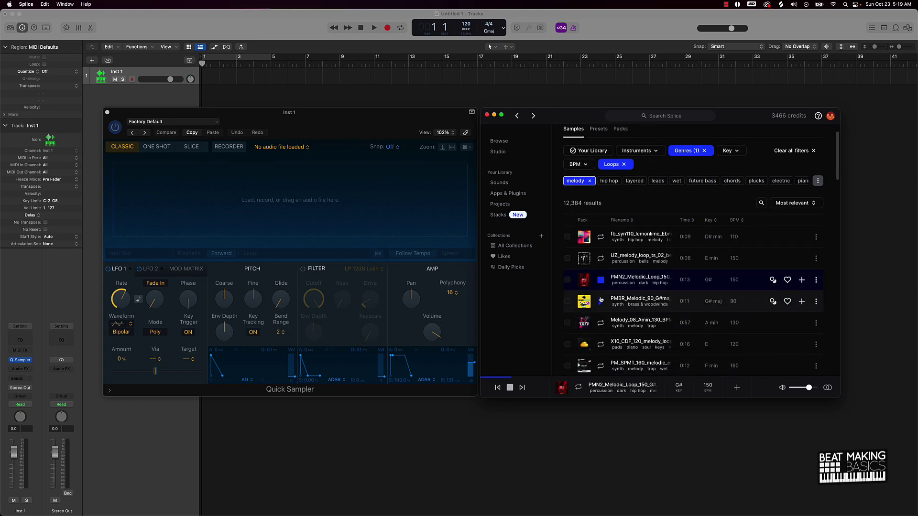
pyautogui.click(602, 302)
pyautogui.scroll(-1, 601, 302)
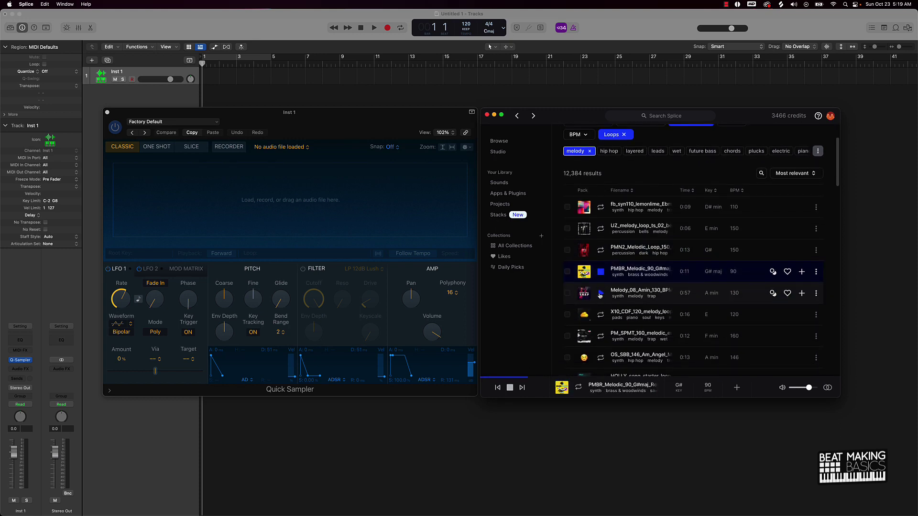
pyautogui.click(601, 295)
pyautogui.scroll(-1, 601, 296)
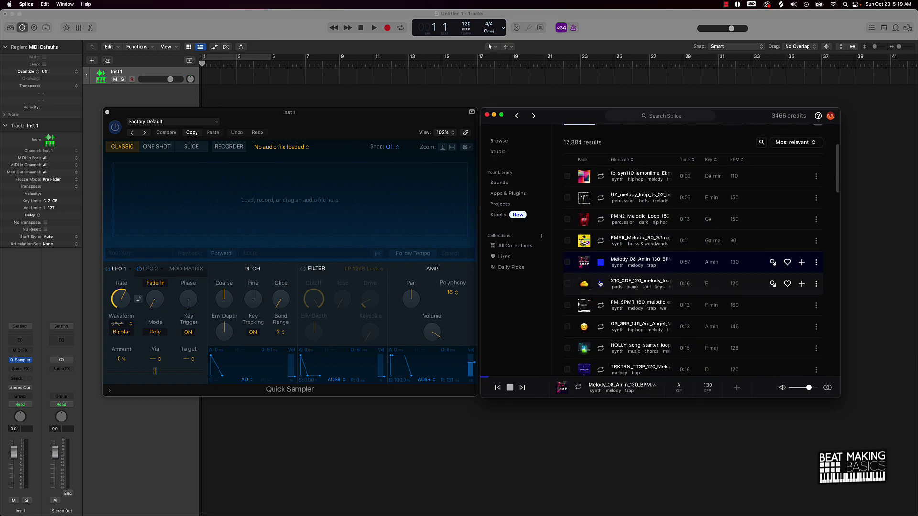
pyautogui.click(601, 284)
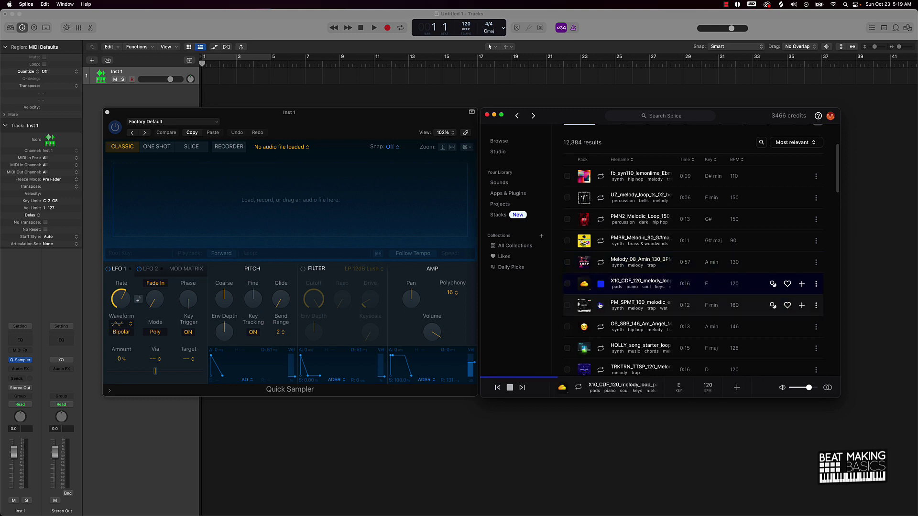
pyautogui.click(600, 306)
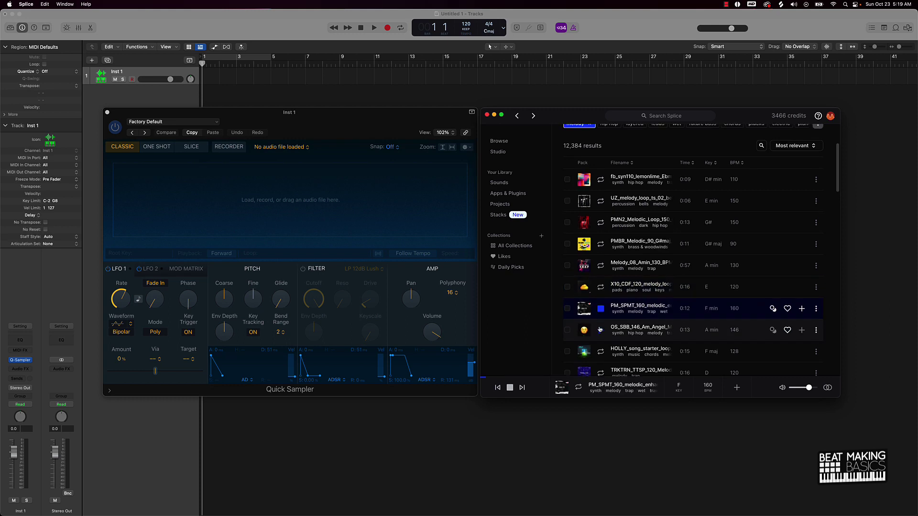
pyautogui.click(601, 330)
pyautogui.scroll(-3, 601, 315)
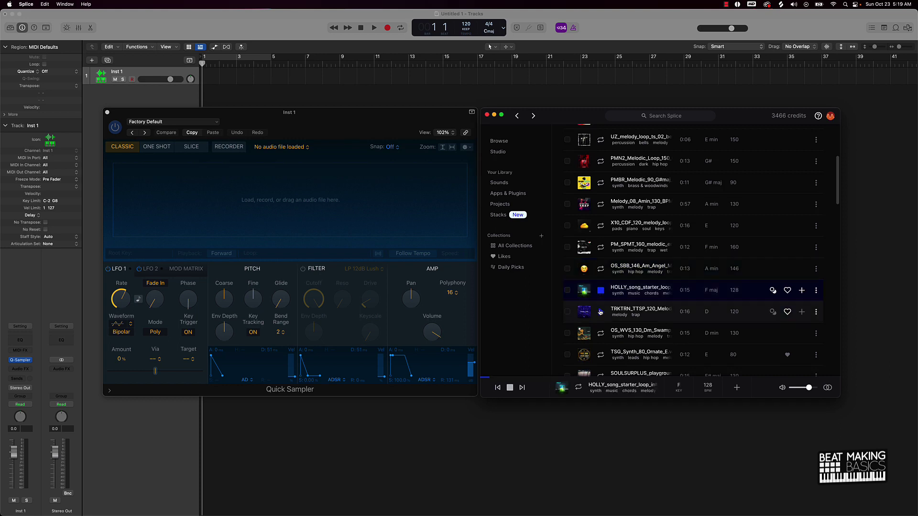
pyautogui.click(600, 312)
pyautogui.scroll(-2, 601, 313)
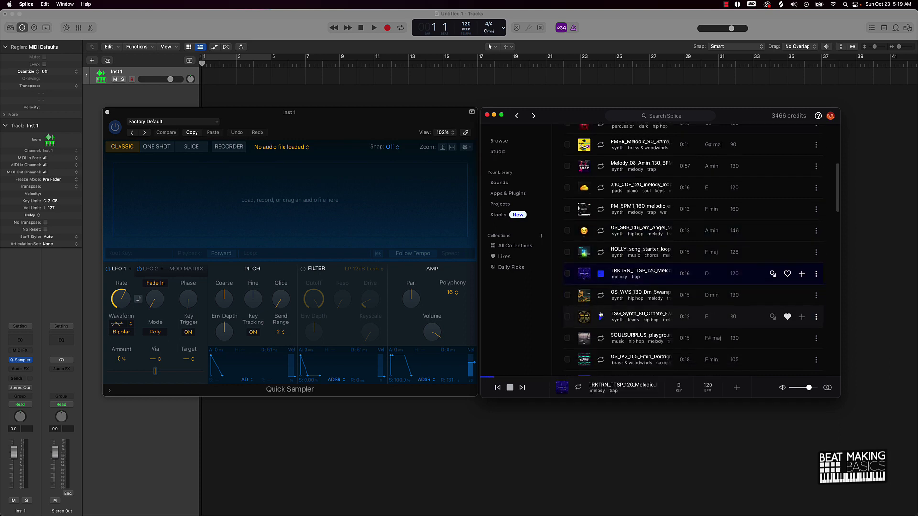
pyautogui.click(601, 296)
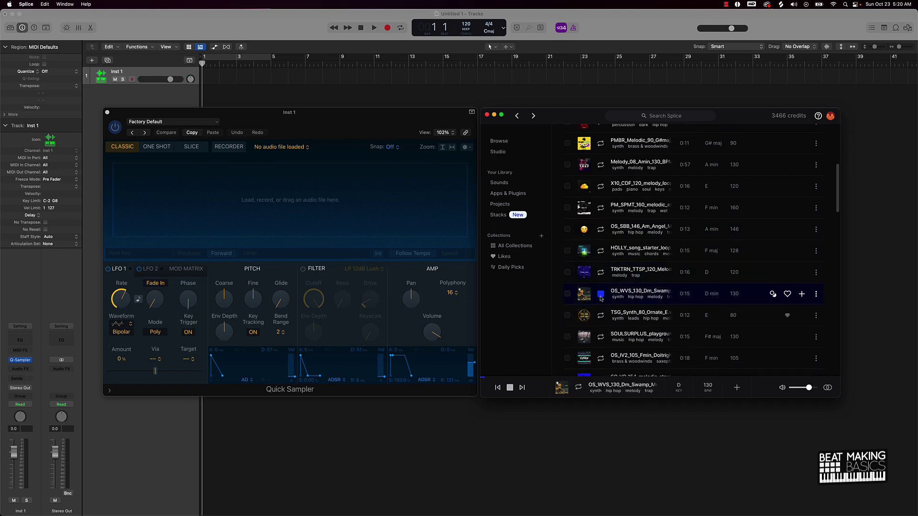
pyautogui.click(603, 317)
pyautogui.scroll(-2, 604, 319)
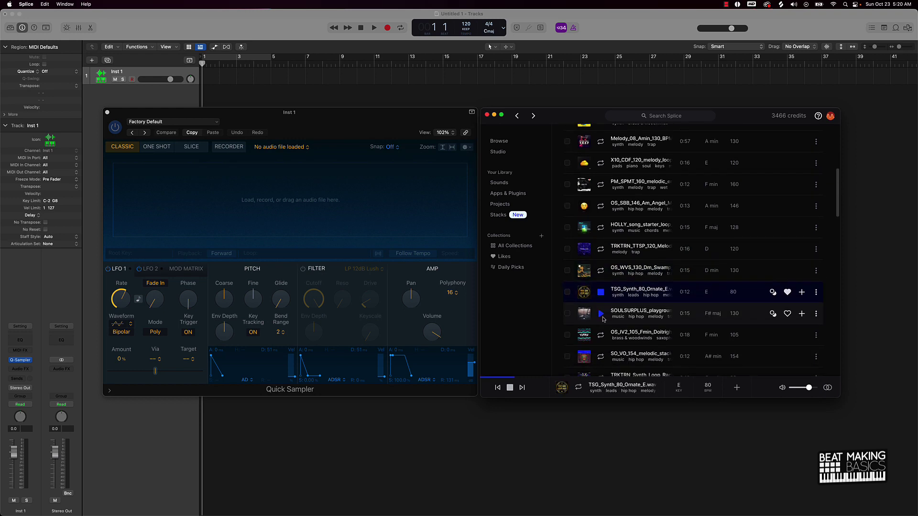
pyautogui.click(602, 307)
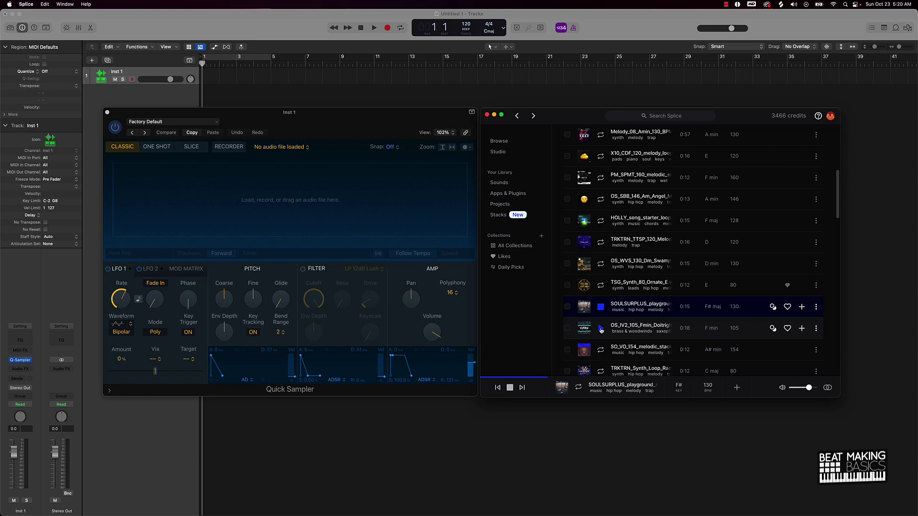
pyautogui.scroll(-2, 601, 330)
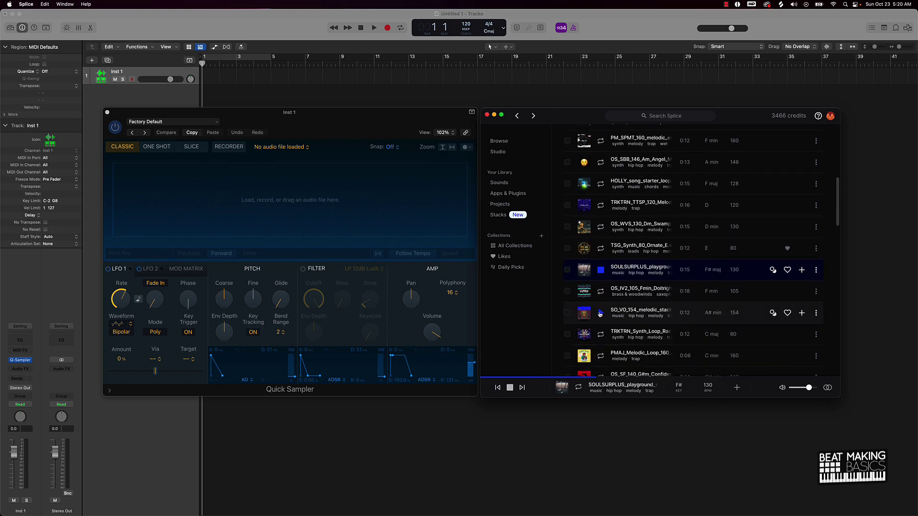
pyautogui.click(600, 313)
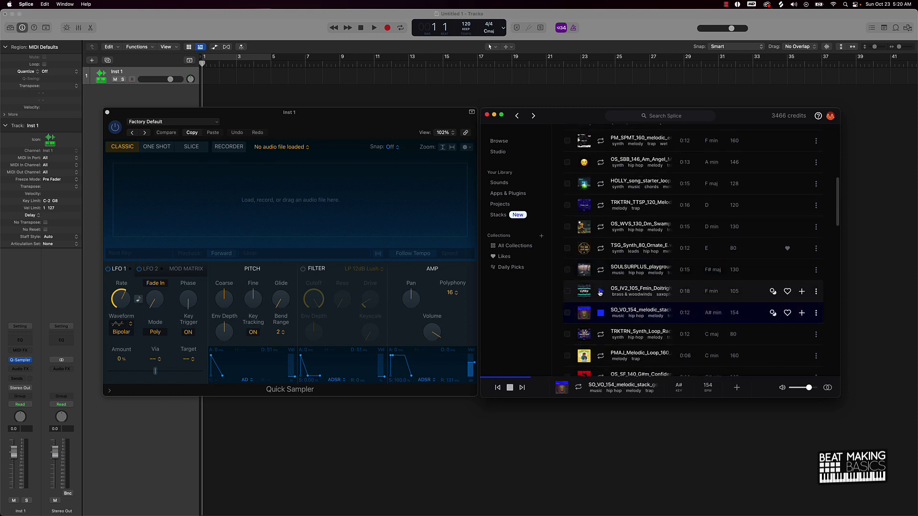
pyautogui.click(601, 335)
pyautogui.scroll(-2, 600, 339)
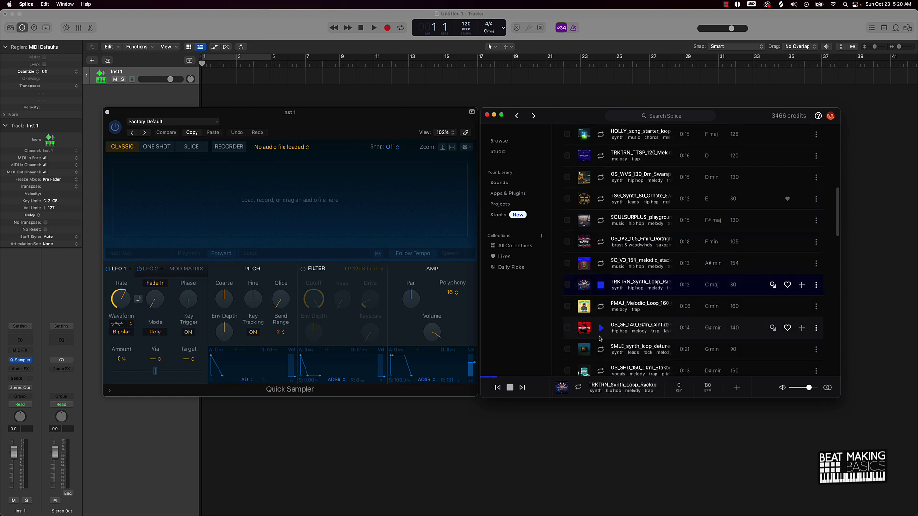
pyautogui.click(601, 306)
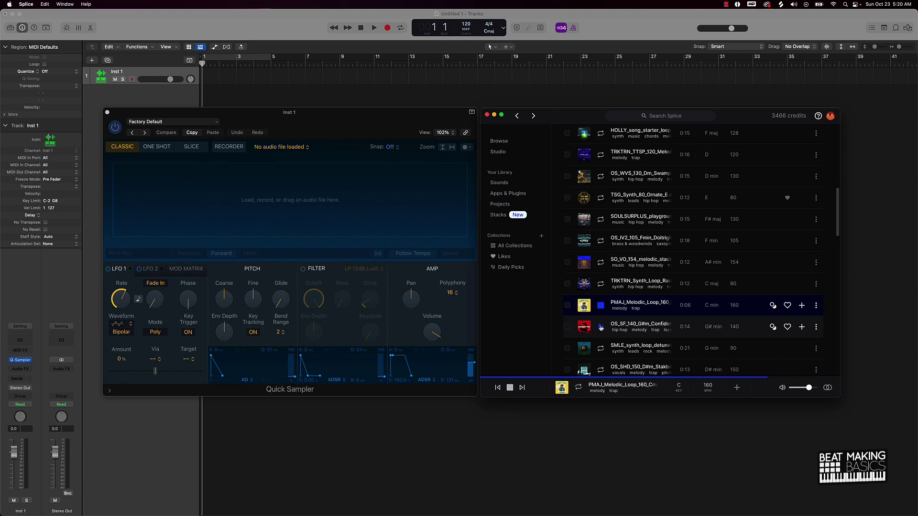
pyautogui.click(601, 327)
pyautogui.scroll(-2, 599, 335)
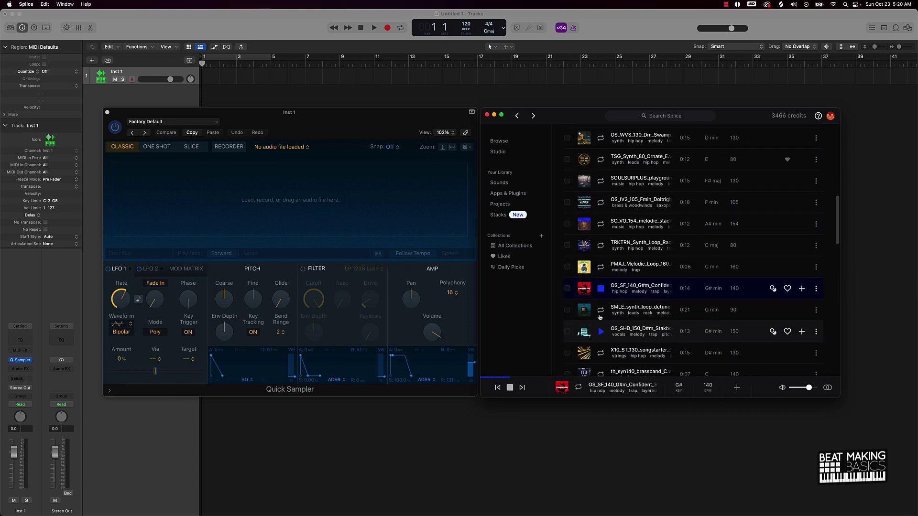
pyautogui.click(601, 311)
pyautogui.click(601, 332)
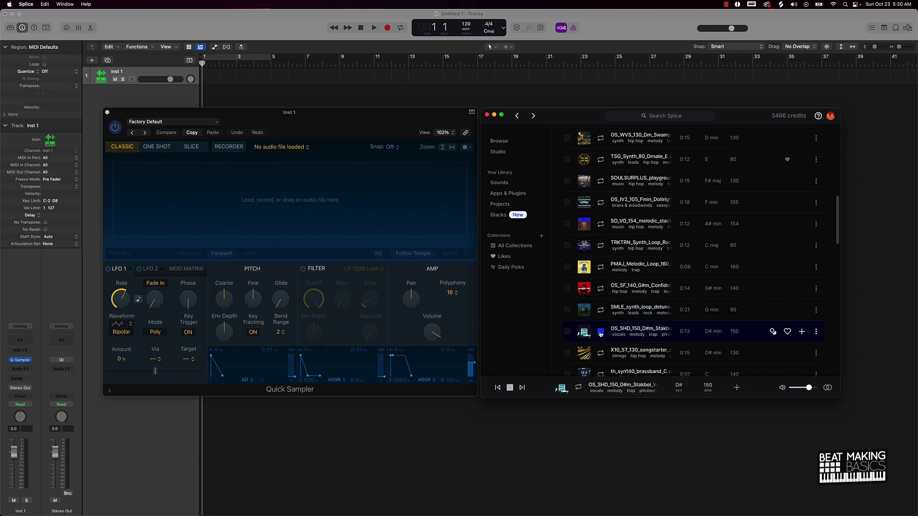
pyautogui.scroll(-2, 602, 337)
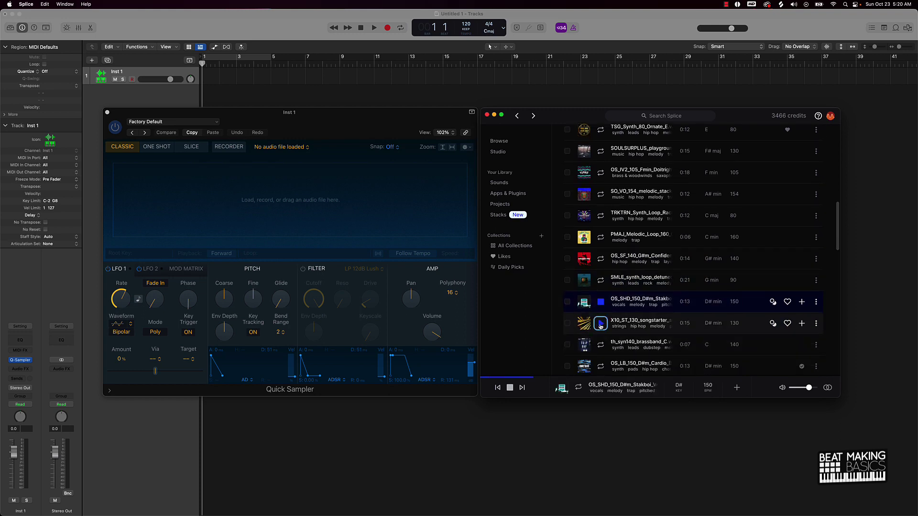
pyautogui.click(601, 330)
pyautogui.scroll(-1, 601, 332)
pyautogui.click(600, 327)
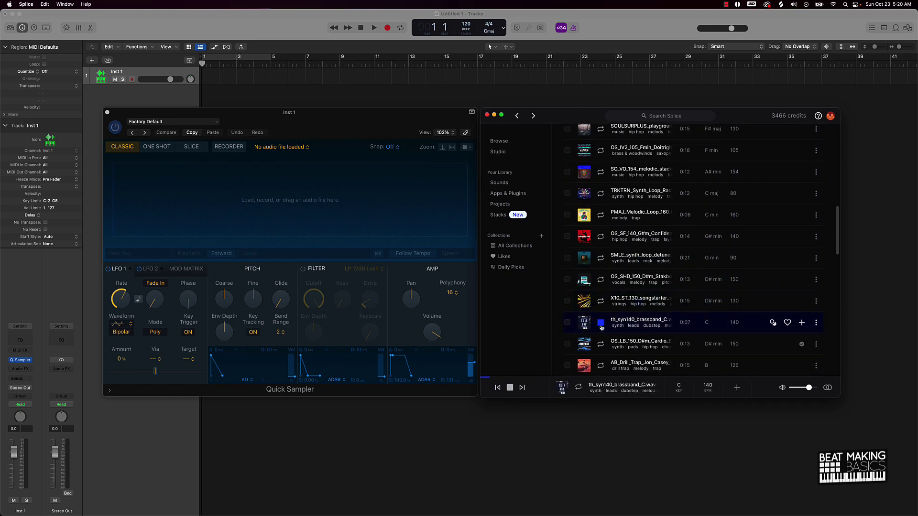
pyautogui.click(601, 301)
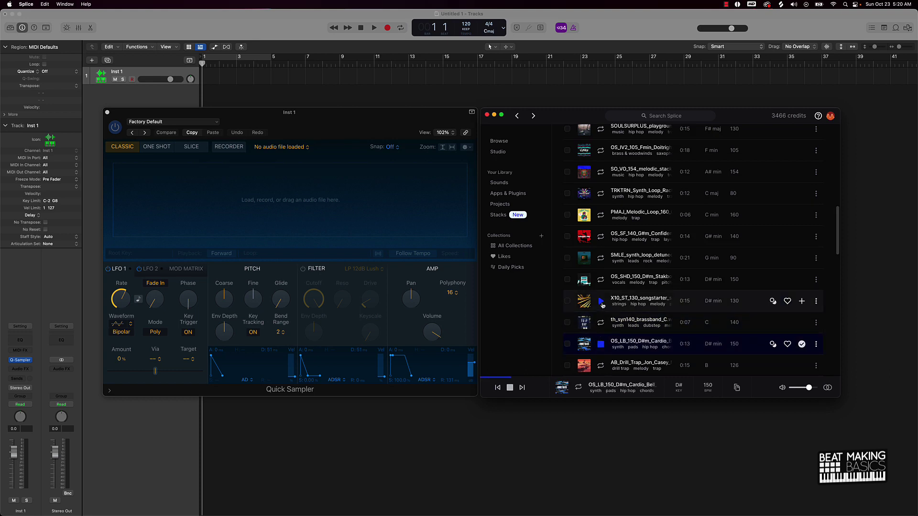
pyautogui.scroll(-3, 617, 332)
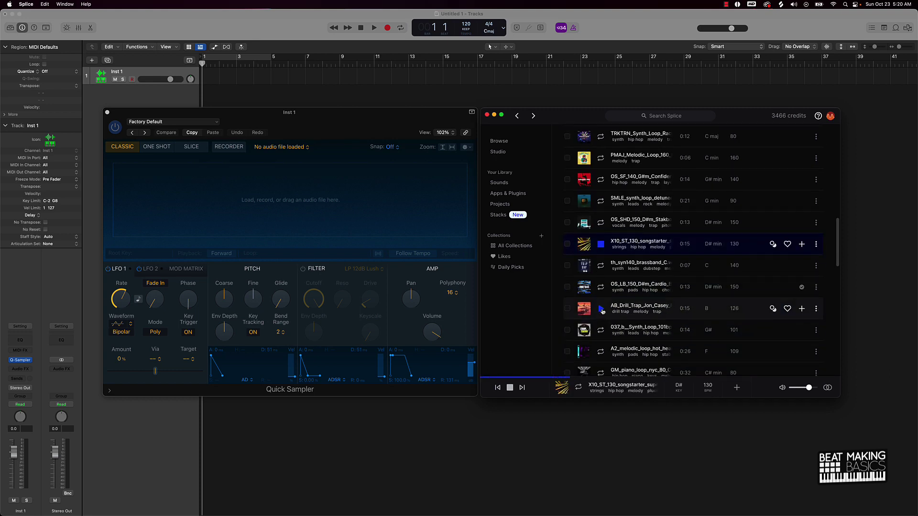
# Audition the further trap melody loops in the results, from the AB_Drill_Trap loop down to the ABTC_SVGAR_Melody loop.
pyautogui.click(602, 309)
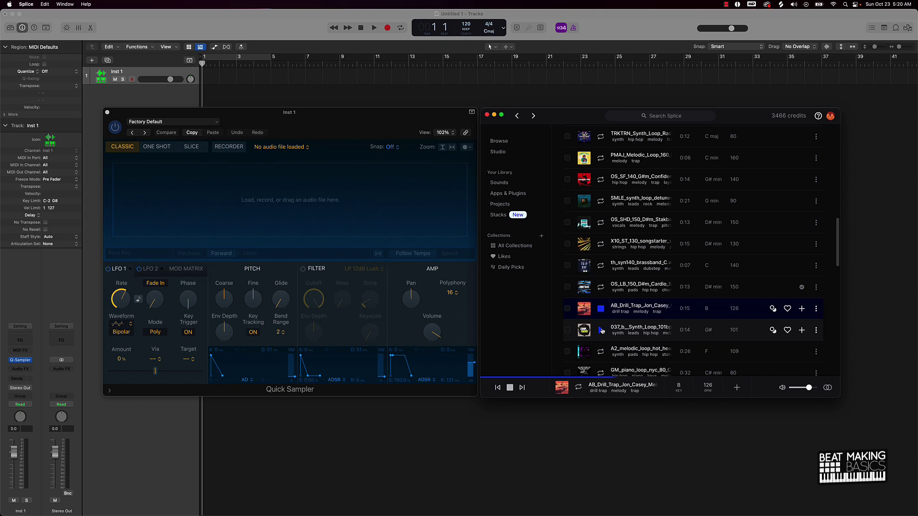
pyautogui.click(601, 330)
pyautogui.scroll(-2, 602, 312)
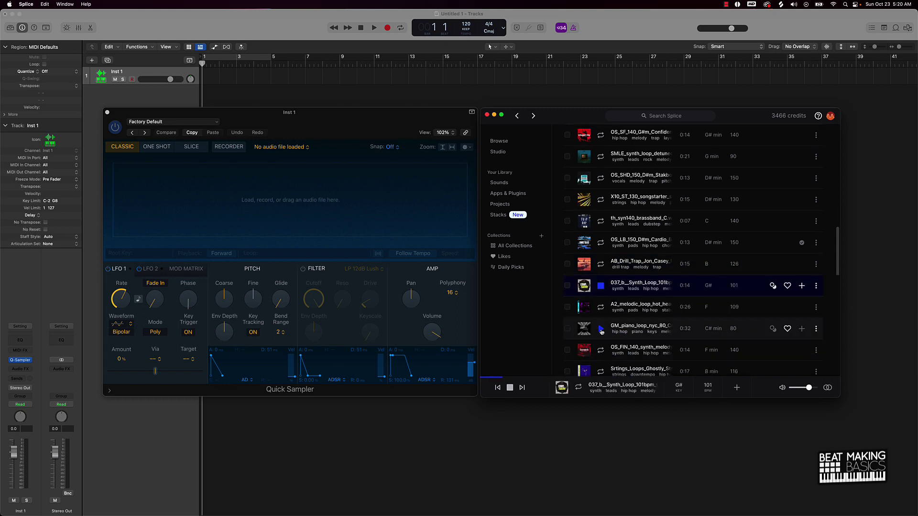
pyautogui.click(601, 306)
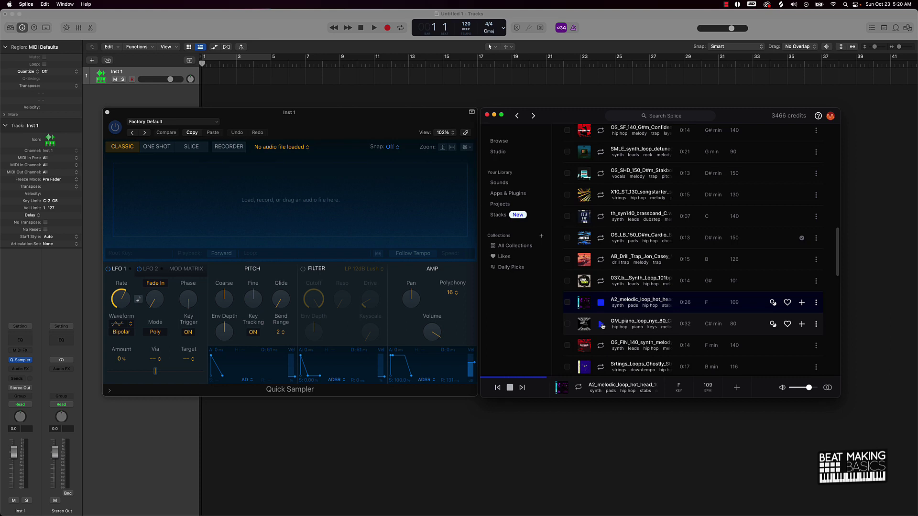
pyautogui.click(602, 324)
pyautogui.click(602, 347)
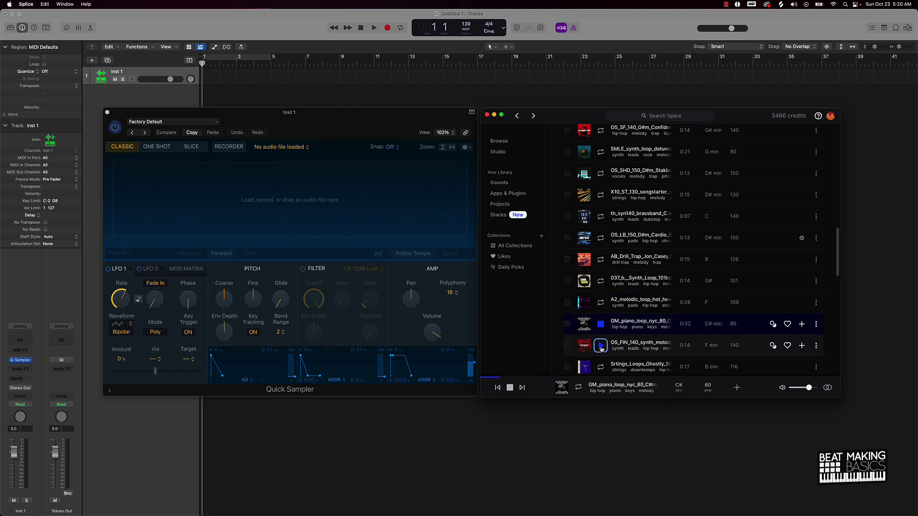
pyautogui.scroll(-1, 602, 348)
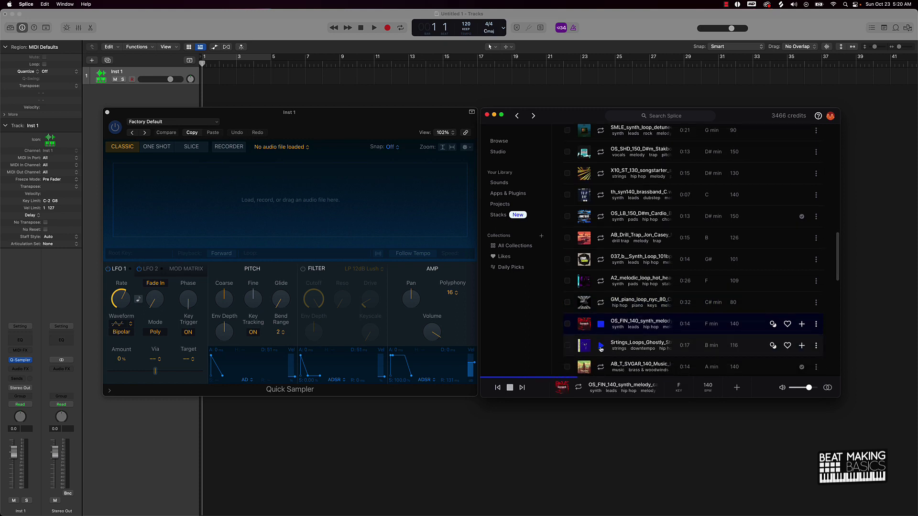
pyautogui.click(602, 347)
pyautogui.scroll(-2, 600, 340)
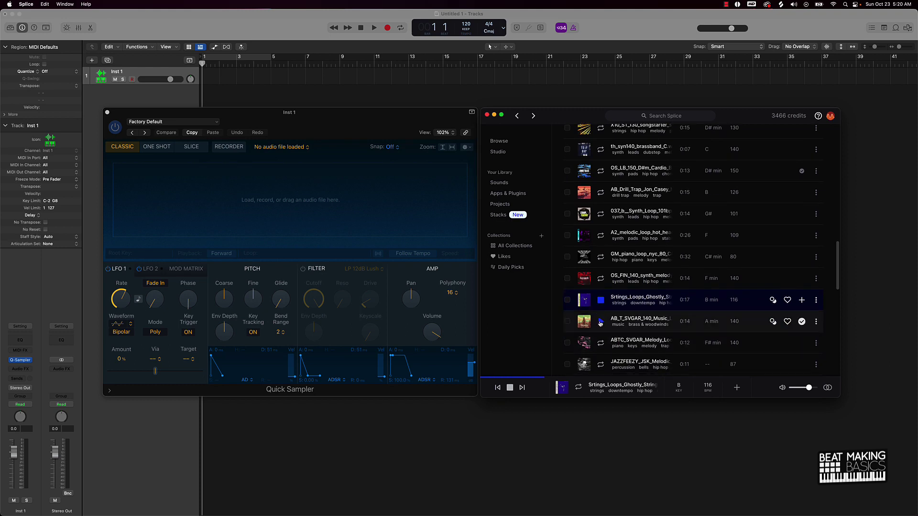
pyautogui.click(600, 323)
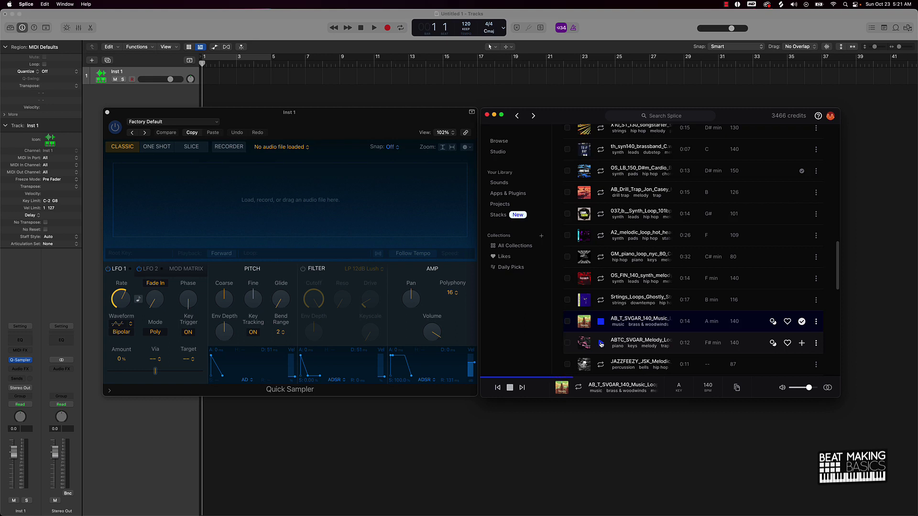
pyautogui.click(602, 344)
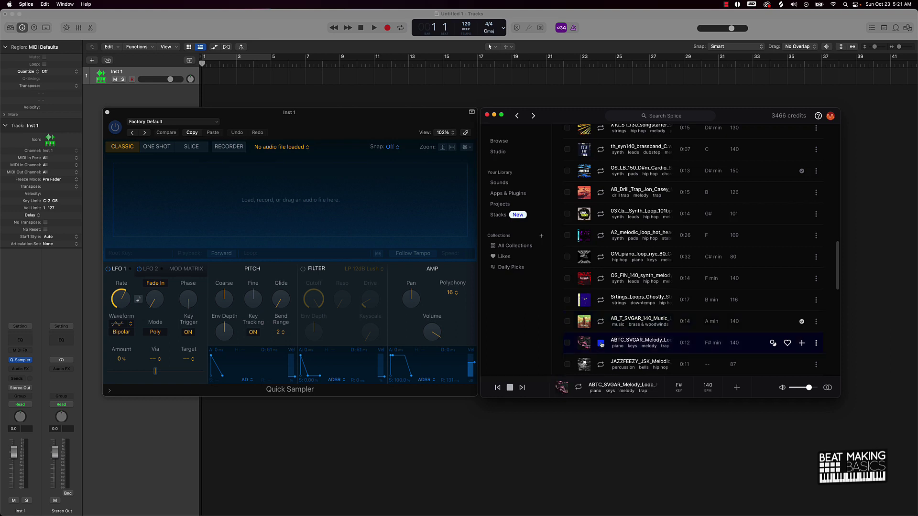
# Listen again to the AB_T_SVGAR_140 music loop in A minor as the sample candidate.
pyautogui.click(601, 326)
pyautogui.scroll(-2, 608, 331)
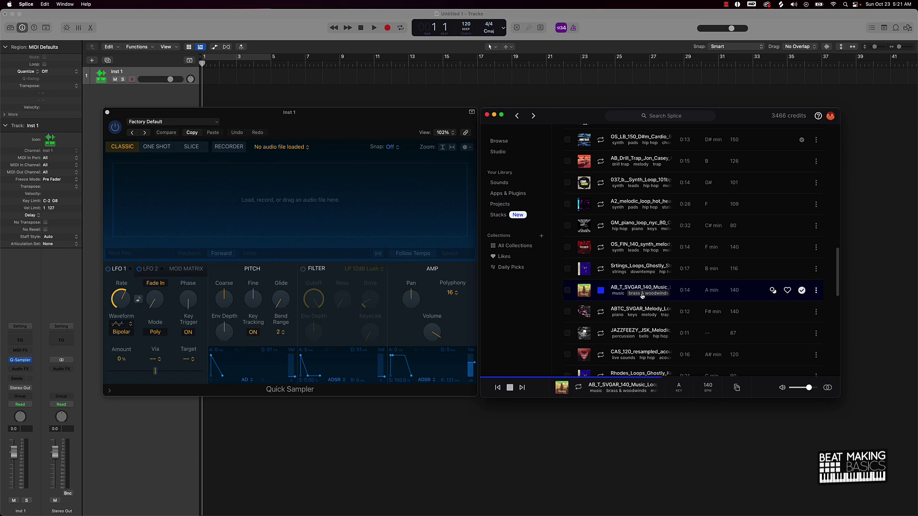
pyautogui.click(601, 294)
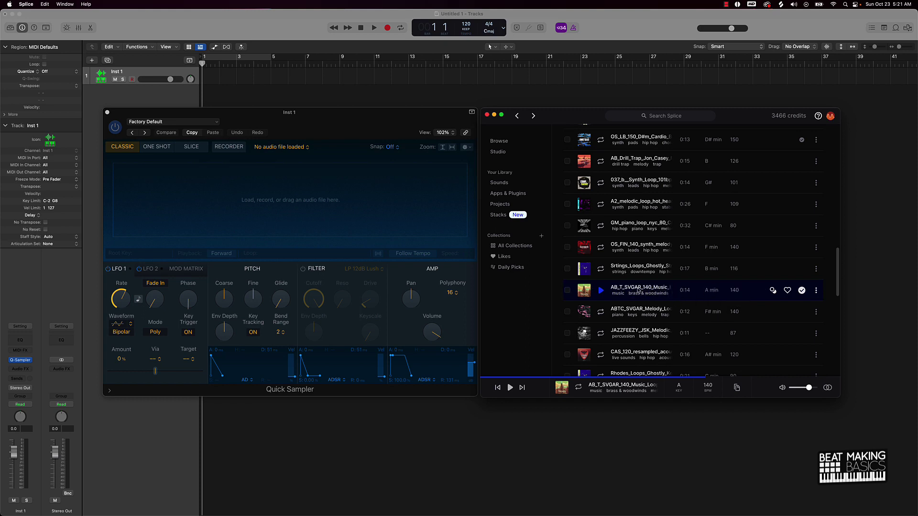
pyautogui.click(601, 291)
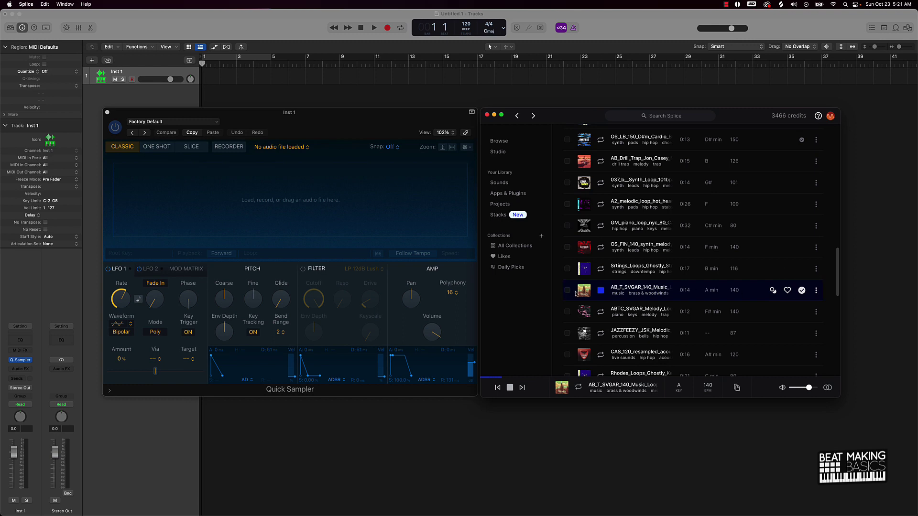
# Stop the preview, load the AB_T_SVGAR_140 music loop into Quick Sampler and minimize Splice.
pyautogui.click(601, 291)
pyautogui.moveTo(624, 290); pyautogui.dragTo(243, 203)
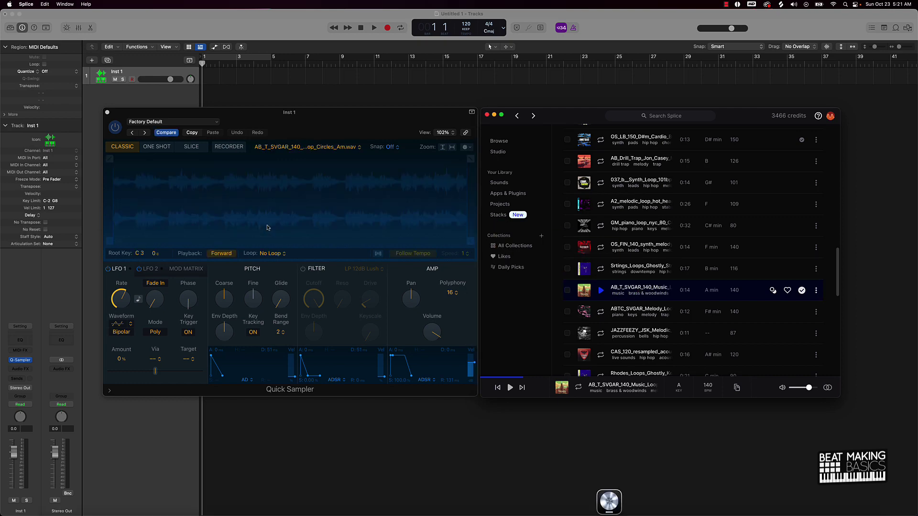
pyautogui.click(494, 116)
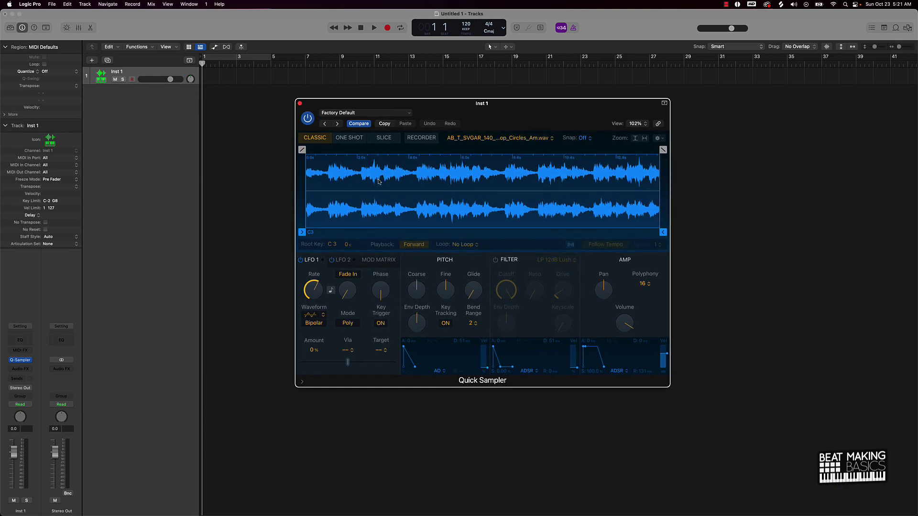
# Slice the loaded loop in Transient+Note mode at sensitivity 62 and turn on Flex with Follow Tempo.
pyautogui.click(384, 138)
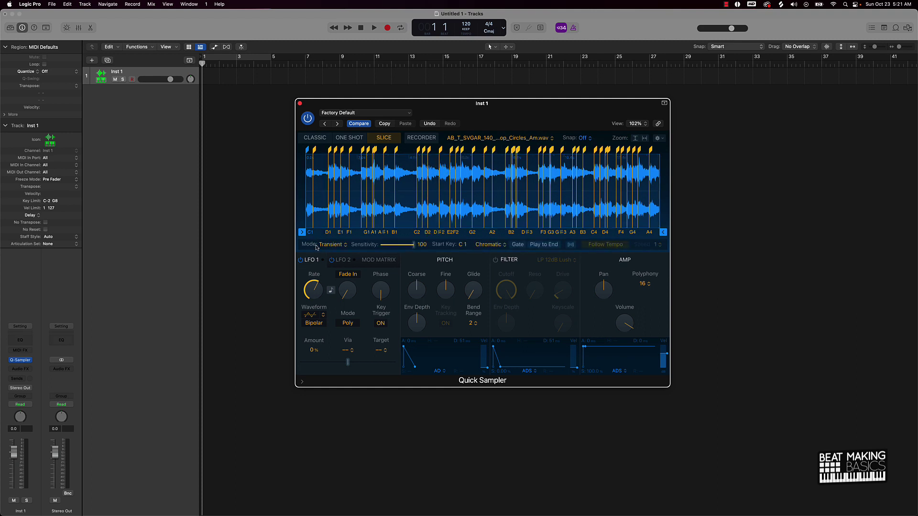
pyautogui.moveTo(414, 248)
pyautogui.mouseDown()
pyautogui.moveTo(375, 247)
pyautogui.moveTo(402, 249)
pyautogui.mouseUp()
pyautogui.click(344, 246)
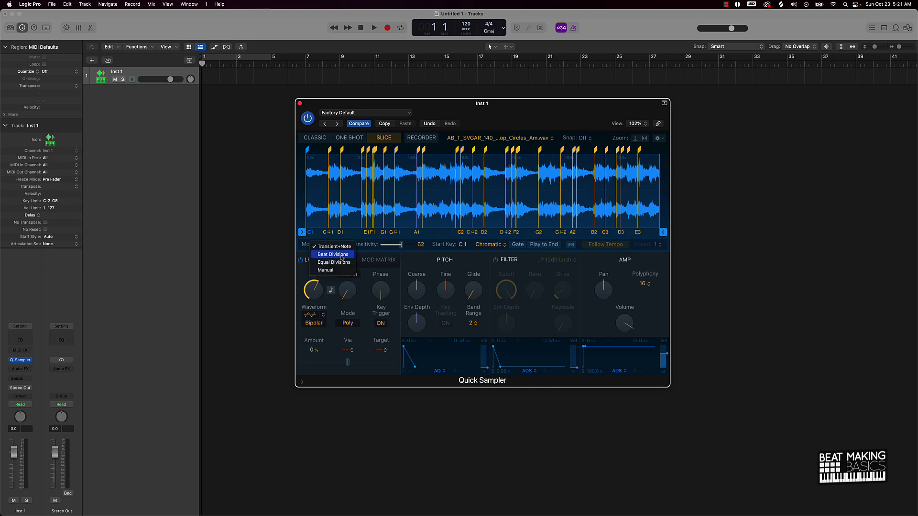
pyautogui.click(443, 239)
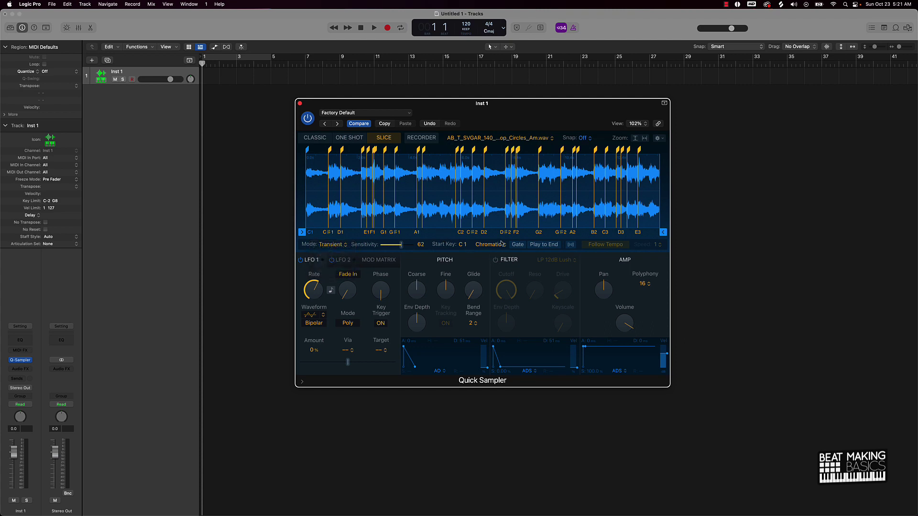
pyautogui.click(571, 245)
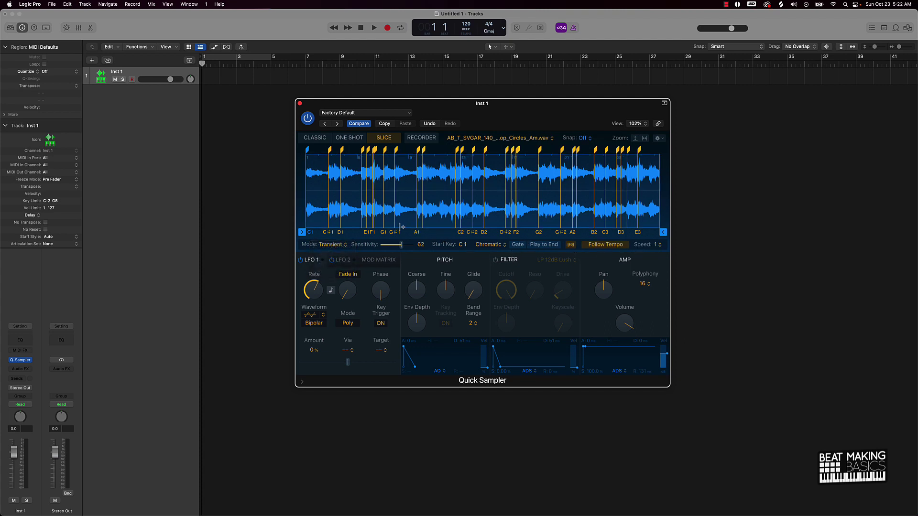
# Show the Musical Typing window in piano keyboard view and move Quick Sampler clear of it.
pyautogui.press('super+k')
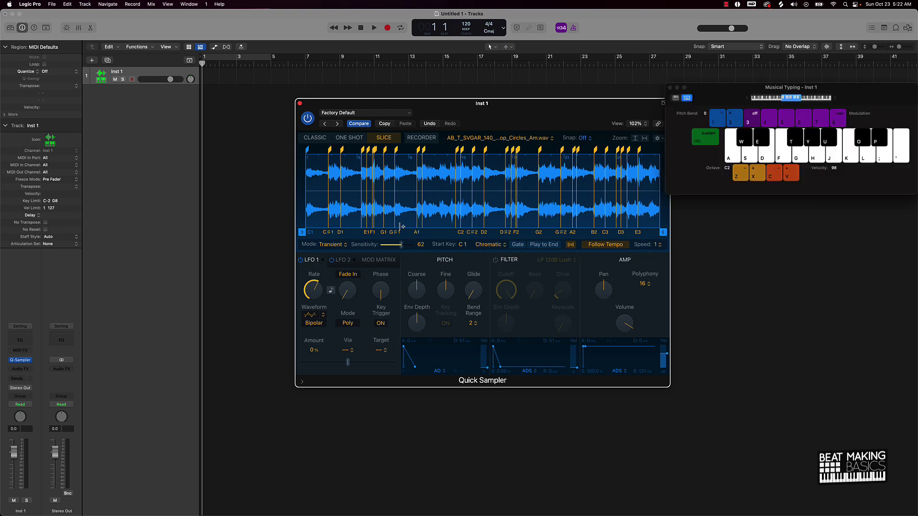
pyautogui.click(678, 99)
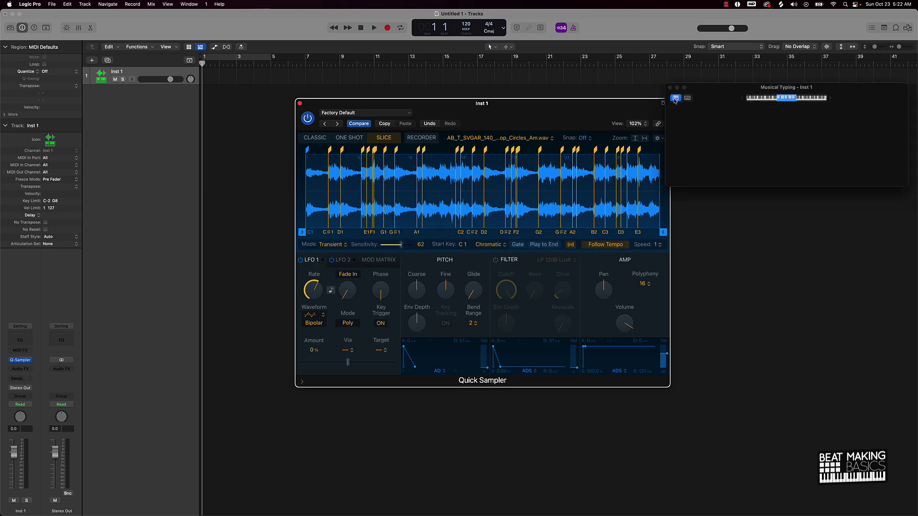
pyautogui.moveTo(603, 111); pyautogui.dragTo(548, 89)
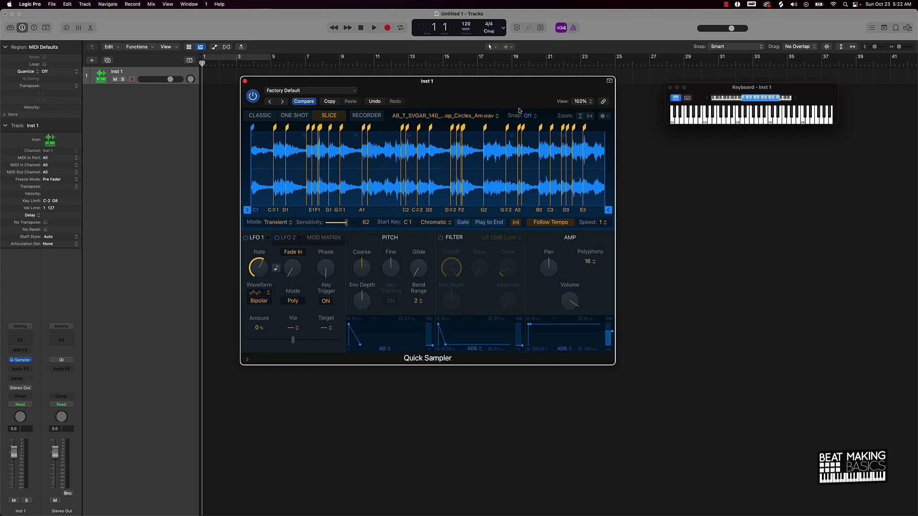
# Play the slices from the keyboard to hear how each chop sounds and find slices that do not work.
pyautogui.press('a')
pyautogui.press('a')
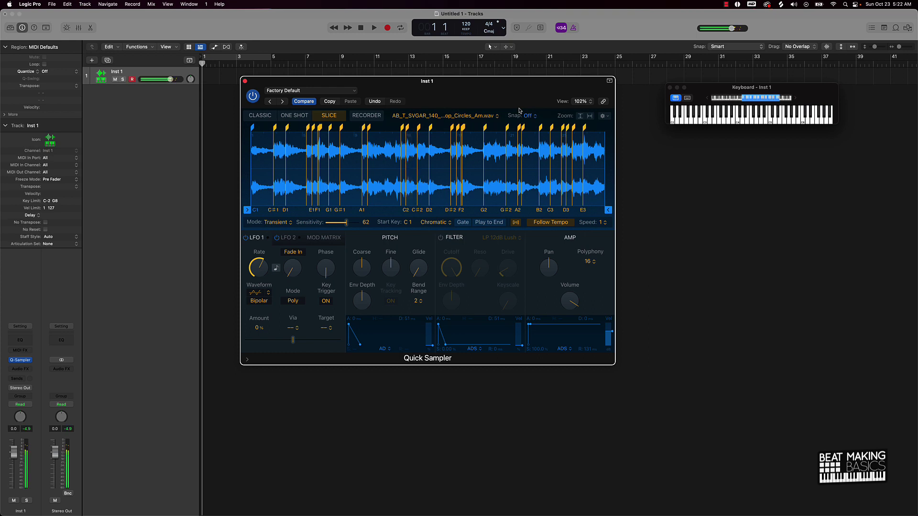
pyautogui.press('s')
pyautogui.press('a')
pyautogui.press('s')
pyautogui.press('a')
pyautogui.press('a')
pyautogui.press('a')
pyautogui.press('s')
pyautogui.press('a')
pyautogui.press('d')
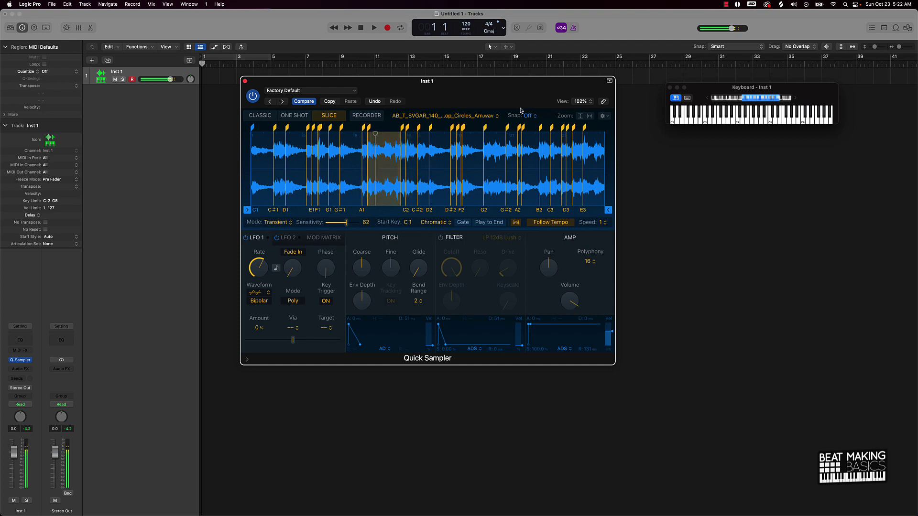
pyautogui.press('a')
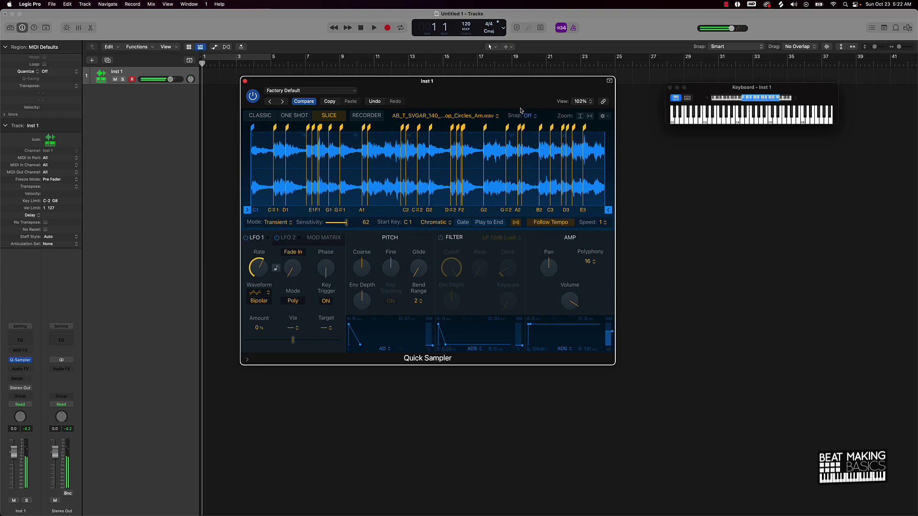
pyautogui.press('d')
pyautogui.press('g')
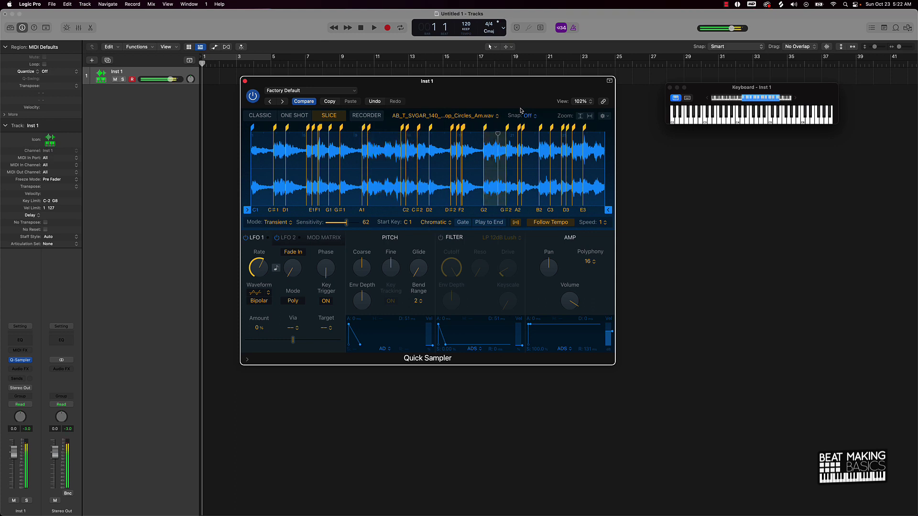
pyautogui.press('y')
pyautogui.press('y')
pyautogui.press('y')
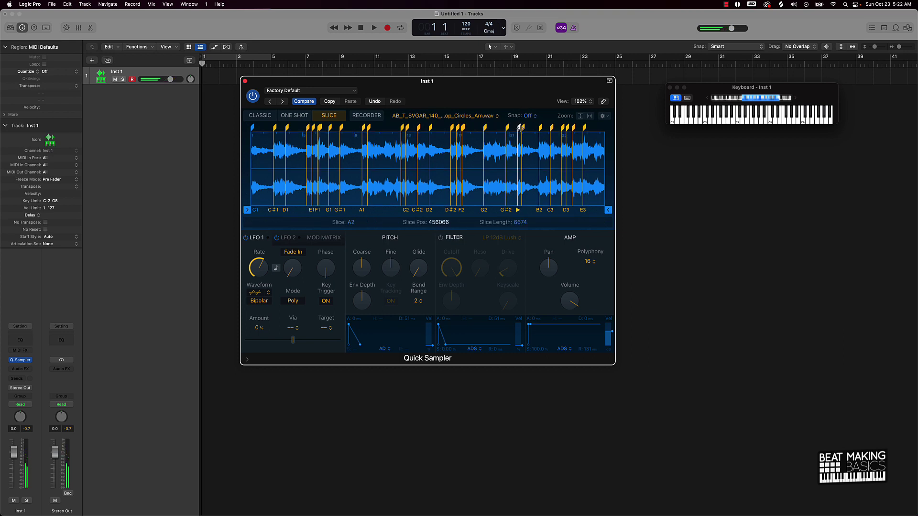
# Delete the two closely spaced slice markers at A2 so the G#2 slice extends through them.
pyautogui.rightClick(520, 129)
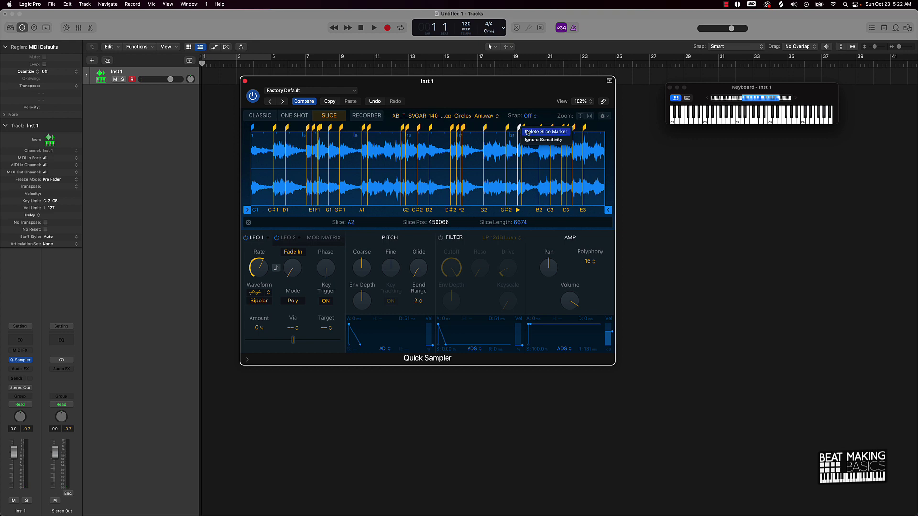
pyautogui.click(533, 132)
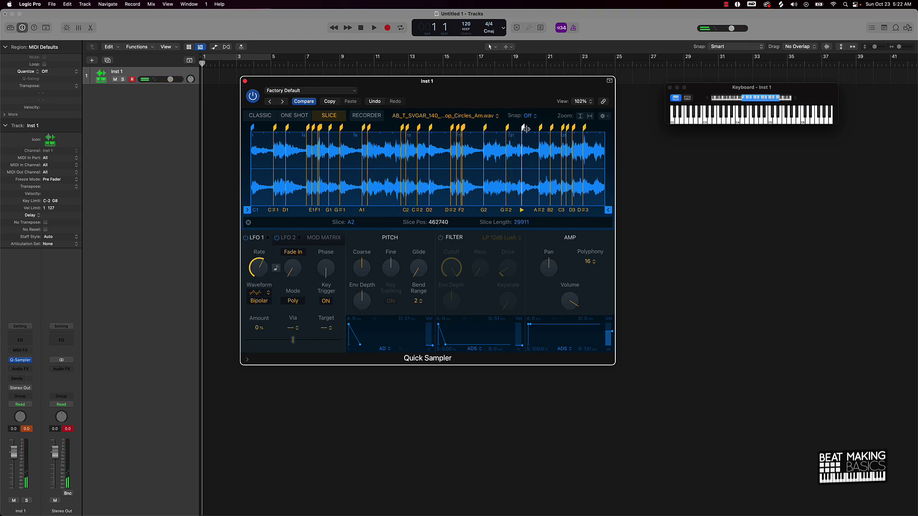
pyautogui.rightClick(523, 128)
pyautogui.click(530, 131)
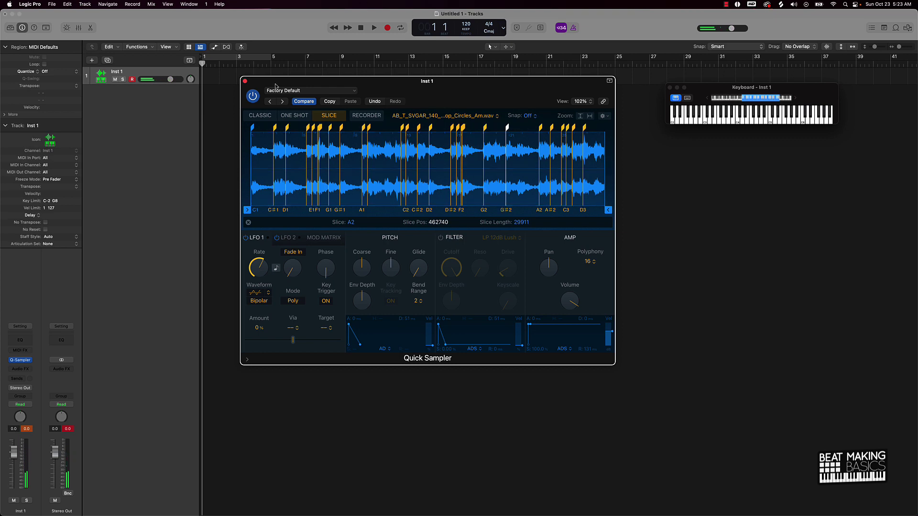
# Record a slice pattern on Inst 1 at 130 BPM with the cycle range set from bar 1 to 5.
pyautogui.moveTo(275, 86); pyautogui.dragTo(275, 128)
pyautogui.click(249, 55)
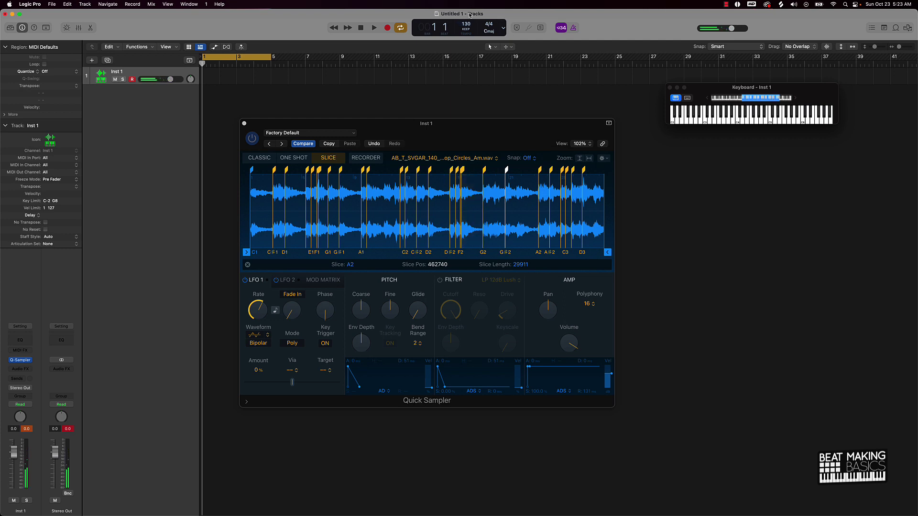
pyautogui.press('space')
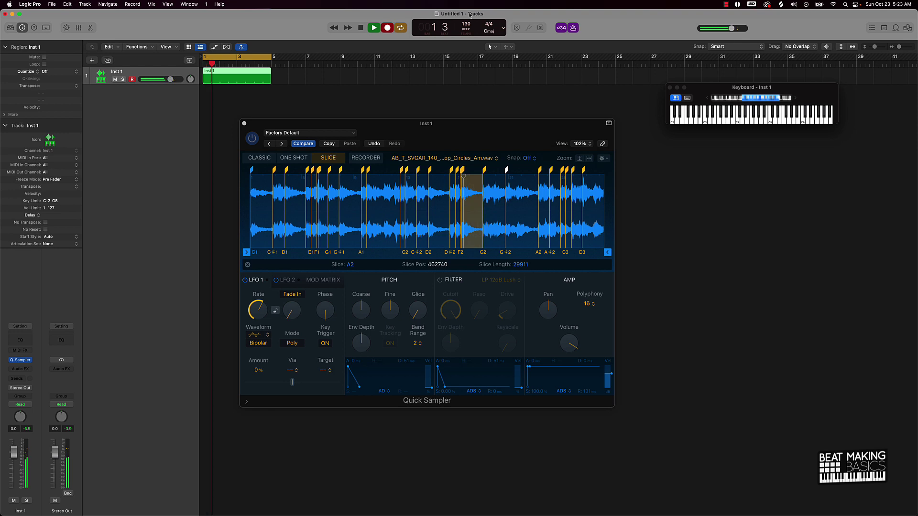
pyautogui.press('space')
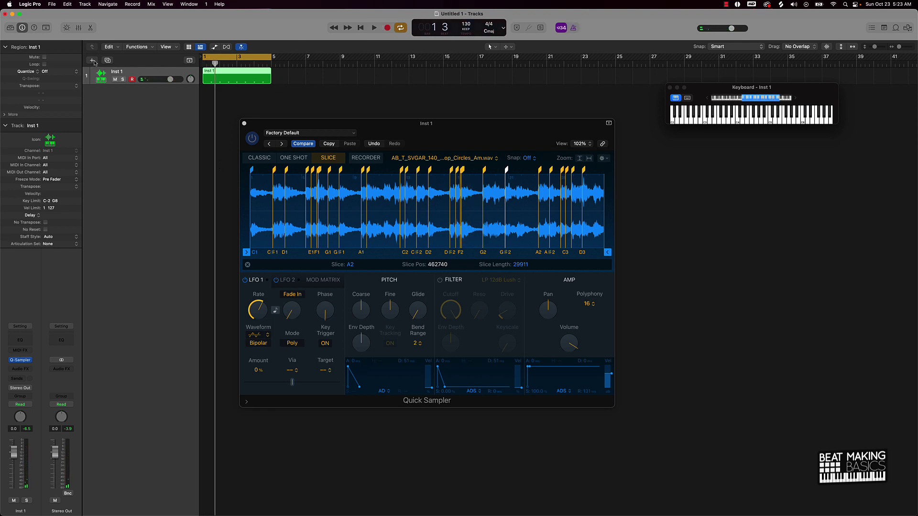
# Add a second Quick Sampler instrument track and close the sampler window of Inst 1.
pyautogui.click(96, 61)
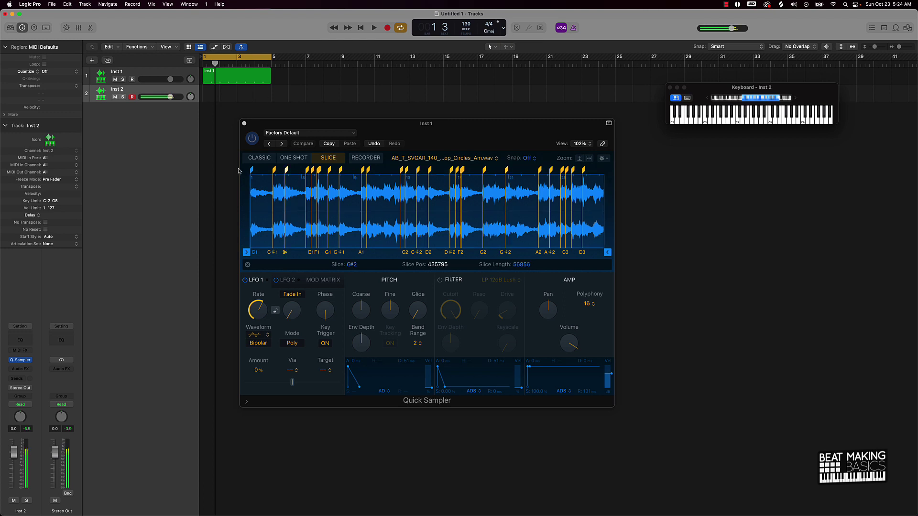
pyautogui.click(244, 124)
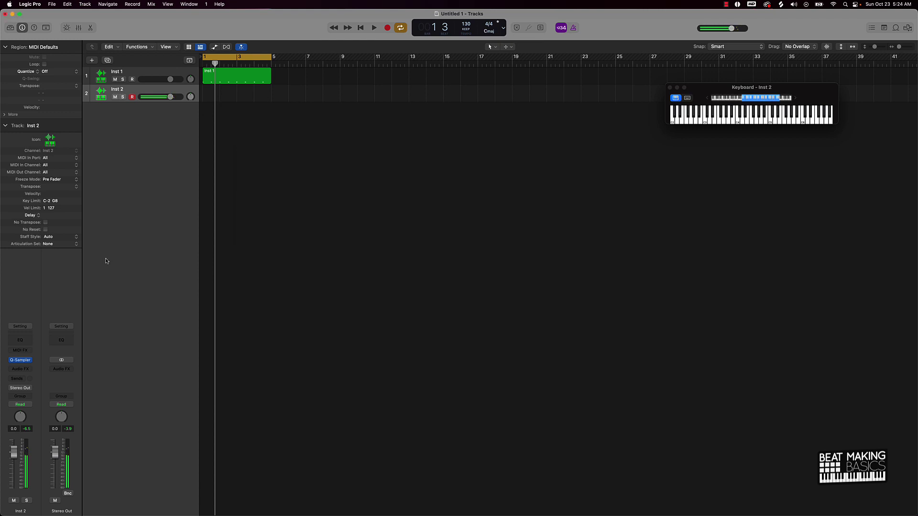
# Open Quick Sampler on Inst 2 and delete its D1 slice marker.
pyautogui.click(24, 362)
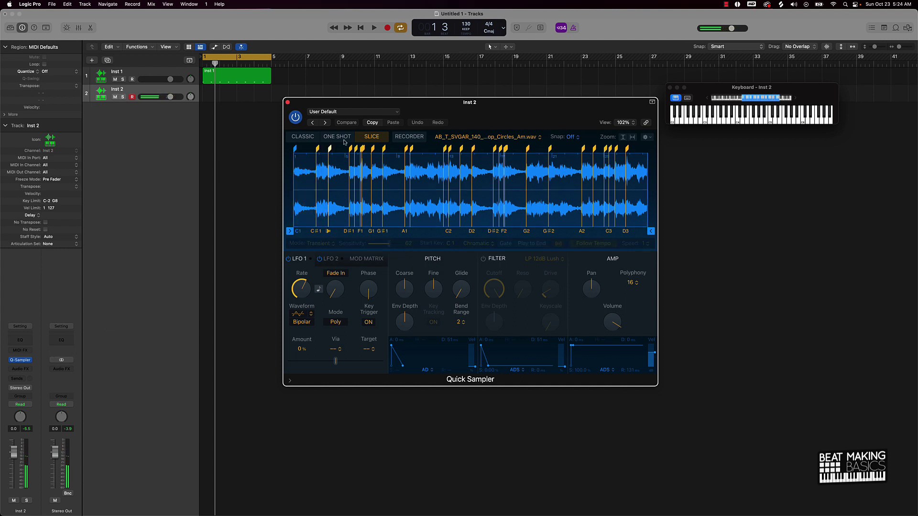
pyautogui.rightClick(331, 149)
pyautogui.click(336, 151)
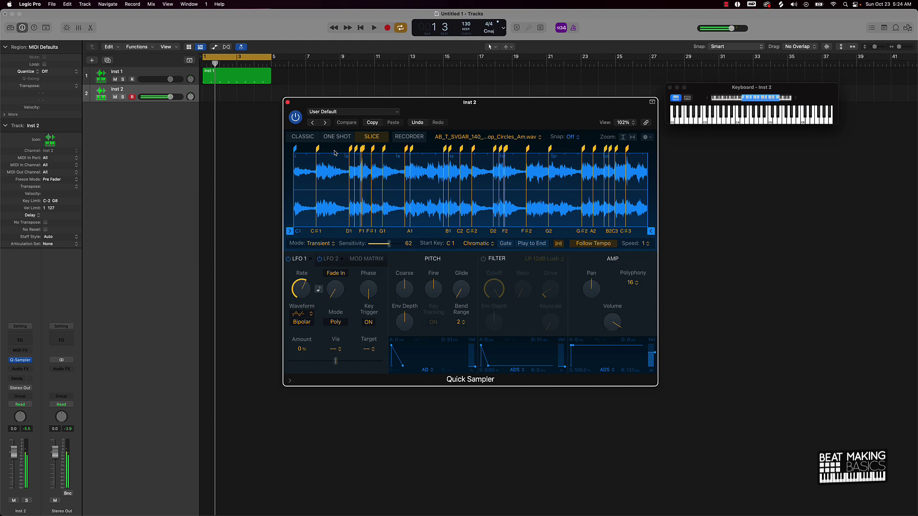
# Delete the G1 slice marker in the Inst 2 sample and move the G#1 slice marker to position 227641.
pyautogui.rightClick(384, 150)
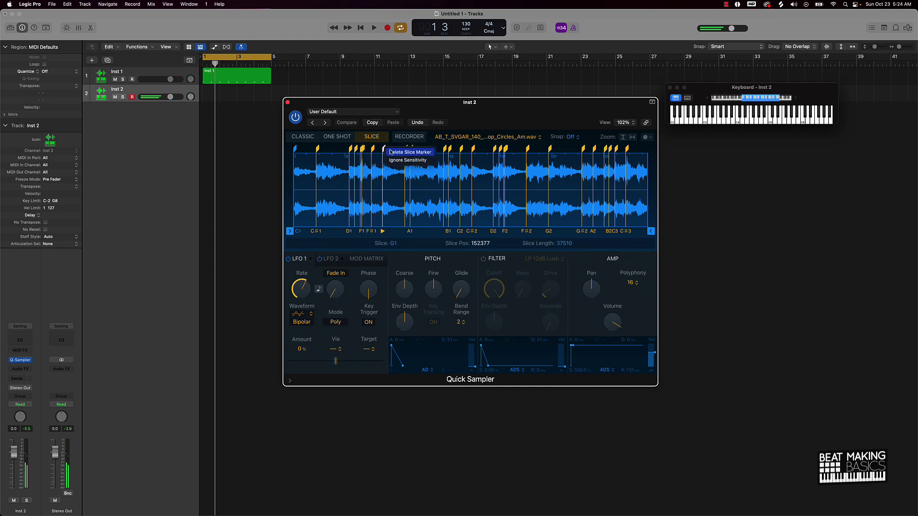
pyautogui.click(390, 152)
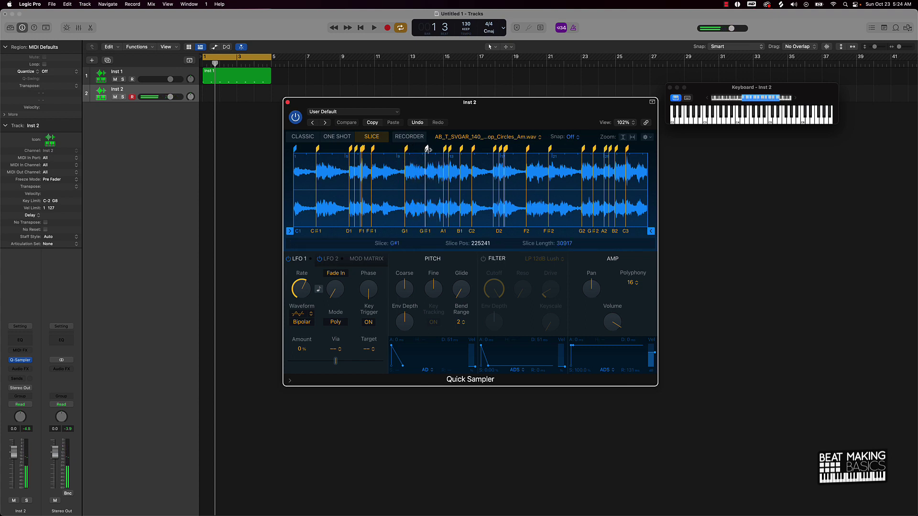
pyautogui.click(429, 149)
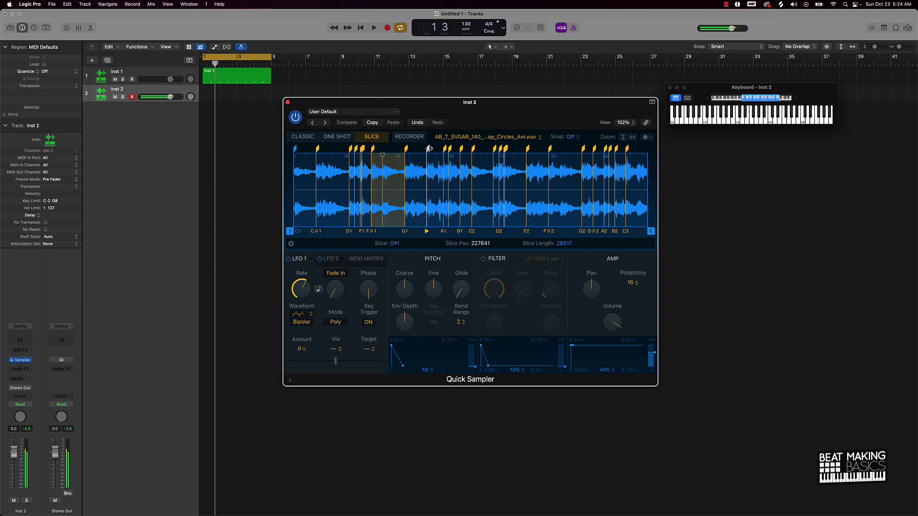
pyautogui.click(429, 148)
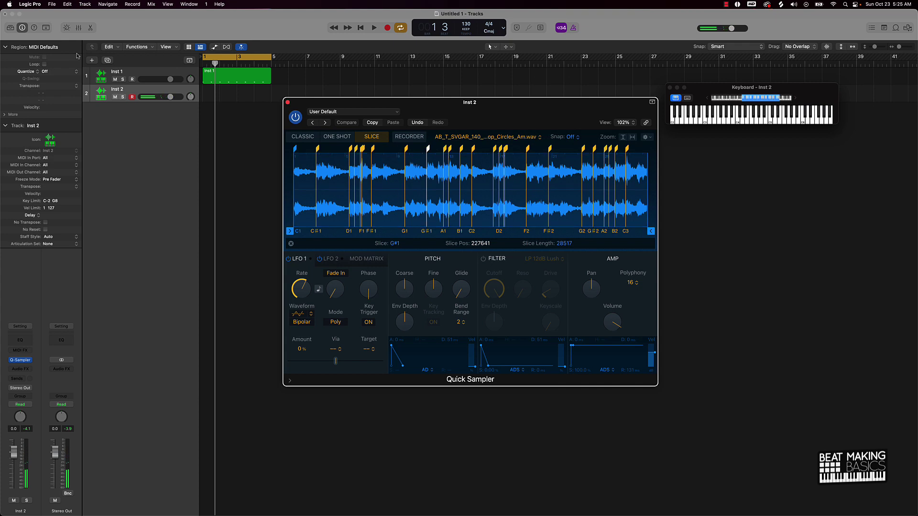
# Mute Inst 1 and record a slice pattern on Inst 2 from bar 1 to 5.
pyautogui.click(115, 79)
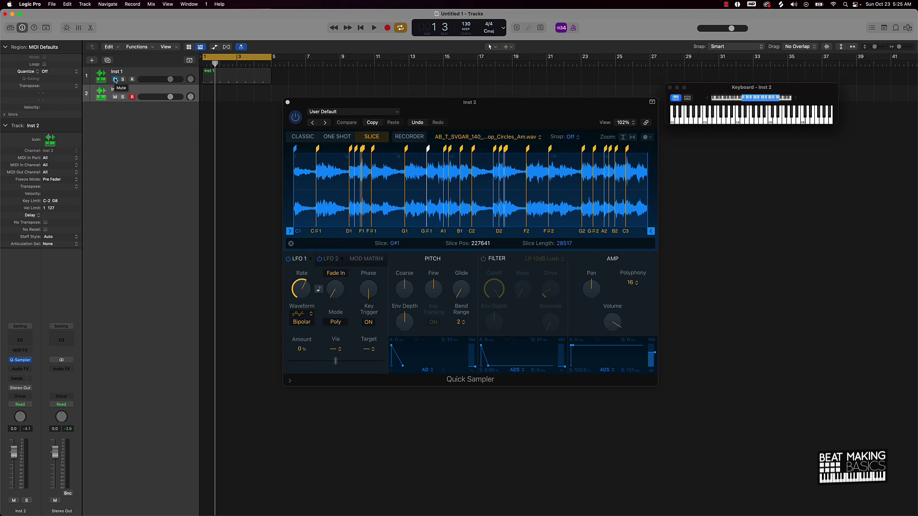
pyautogui.press('space')
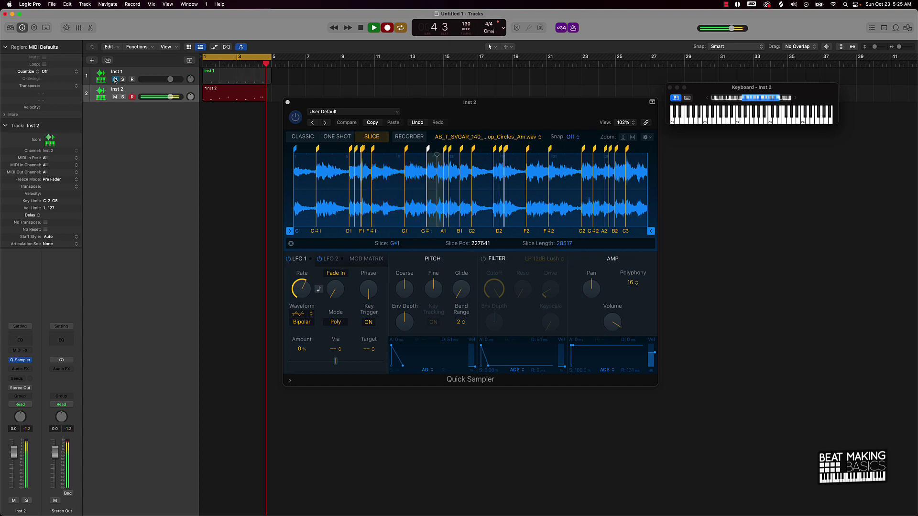
pyautogui.press('space')
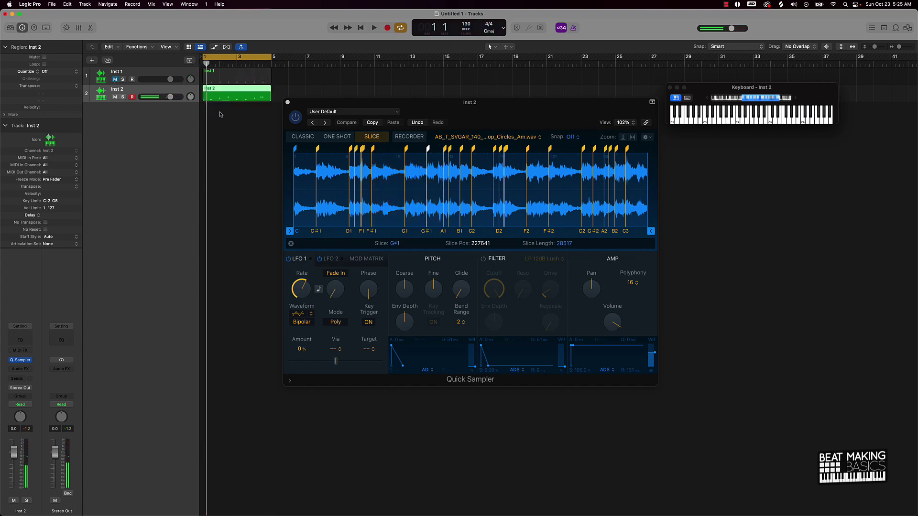
# Quantize all notes of the Inst 2 region to 1/16 in the Piano Roll and play the result.
pyautogui.click(220, 115)
pyautogui.click(239, 101)
pyautogui.doubleClick(239, 101)
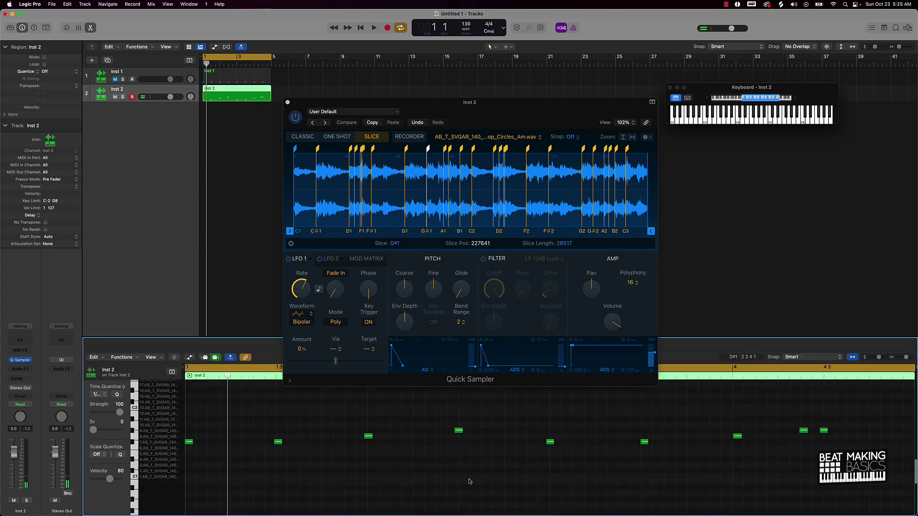
pyautogui.press('super+a')
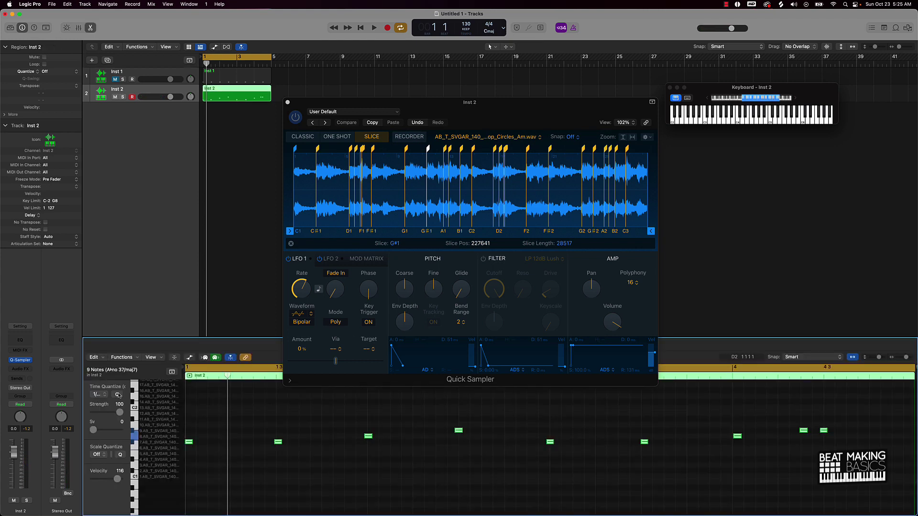
pyautogui.press('space')
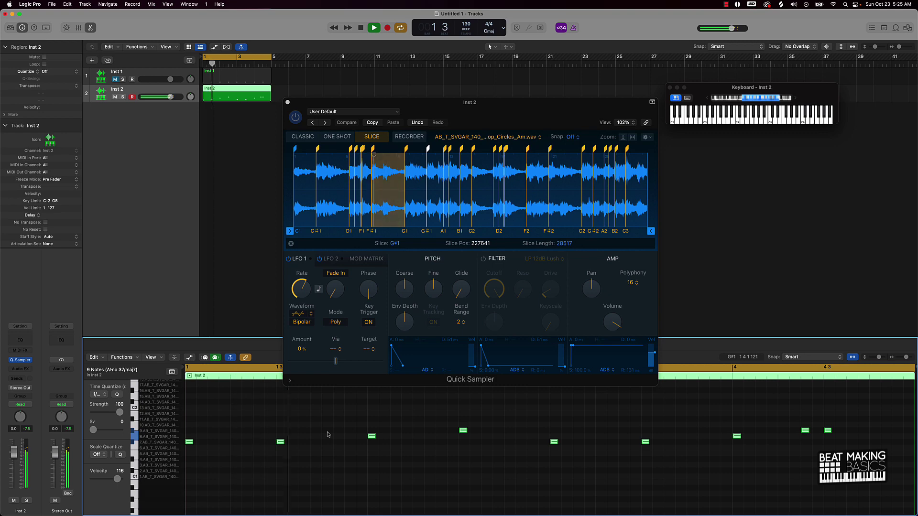
pyautogui.press('space')
# Play the Inst 2 pattern while trying a project tempo of 135 BPM, and restore 130 BPM.
pyautogui.click(566, 238)
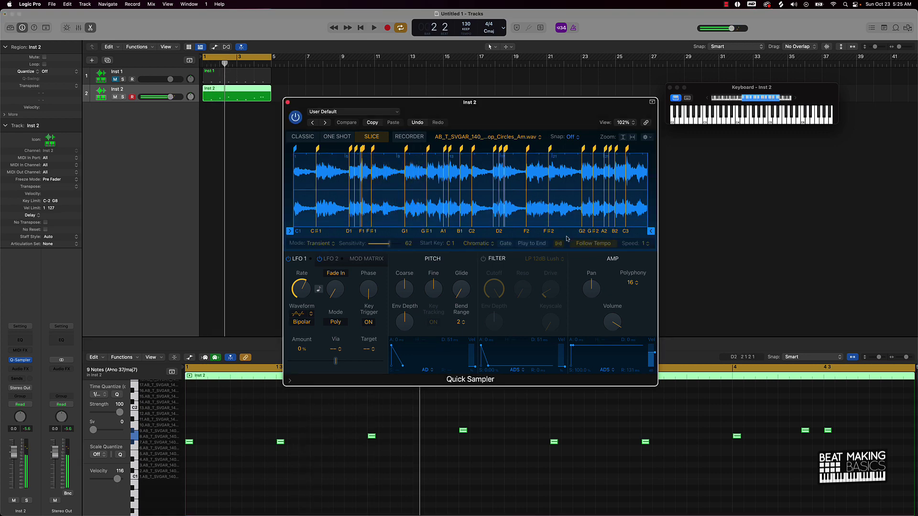
pyautogui.press('space')
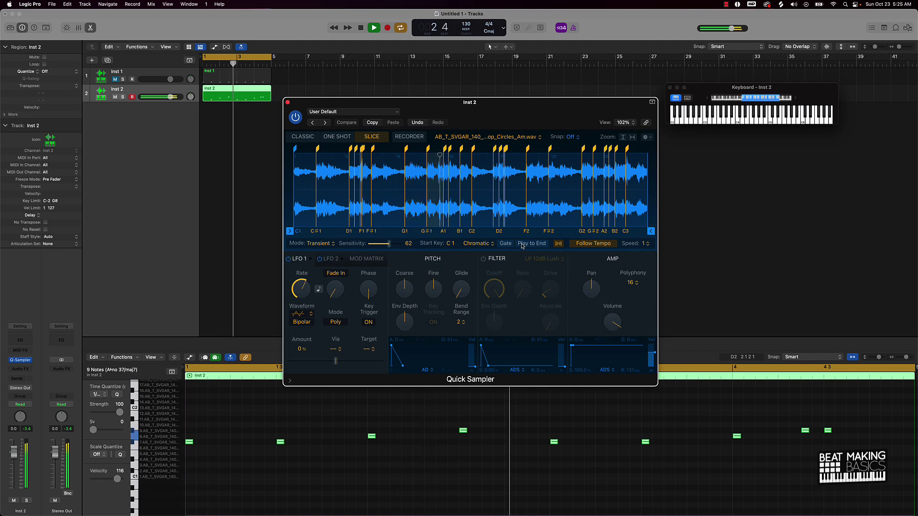
pyautogui.click(466, 23)
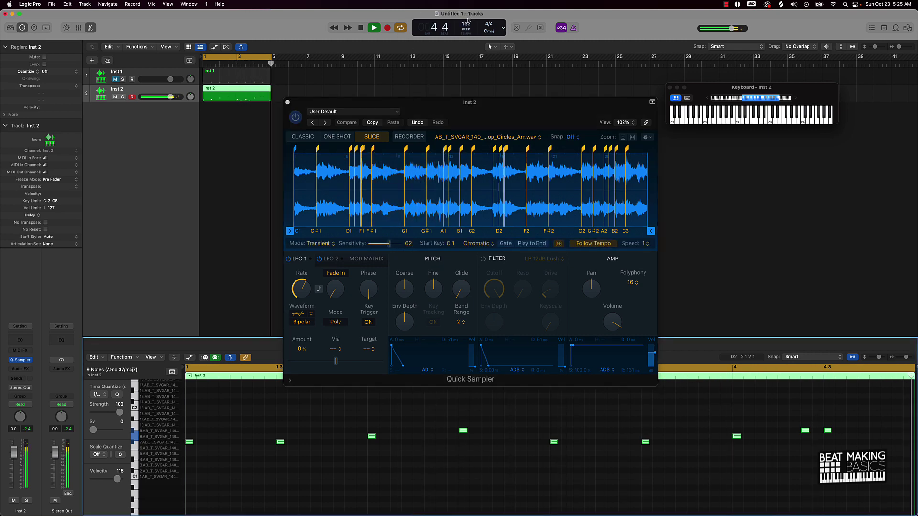
pyautogui.moveTo(467, 24); pyautogui.dragTo(467, 24)
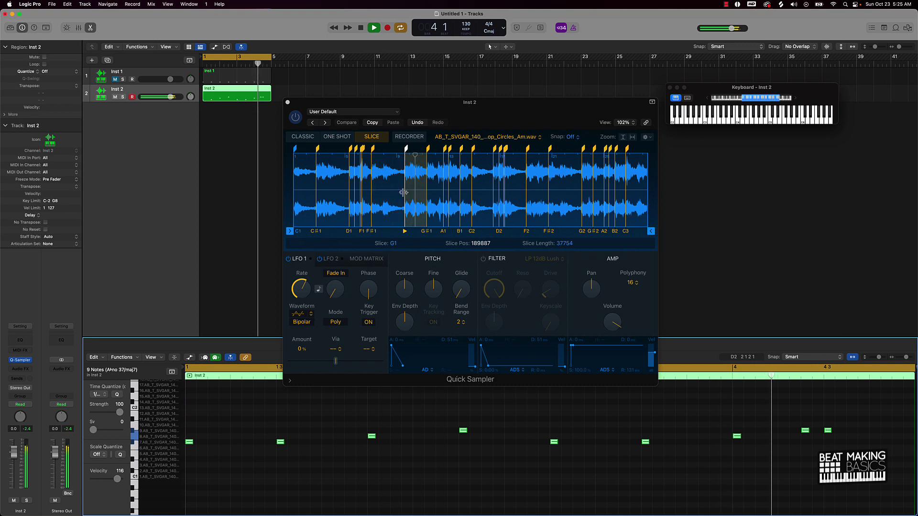
pyautogui.press('space')
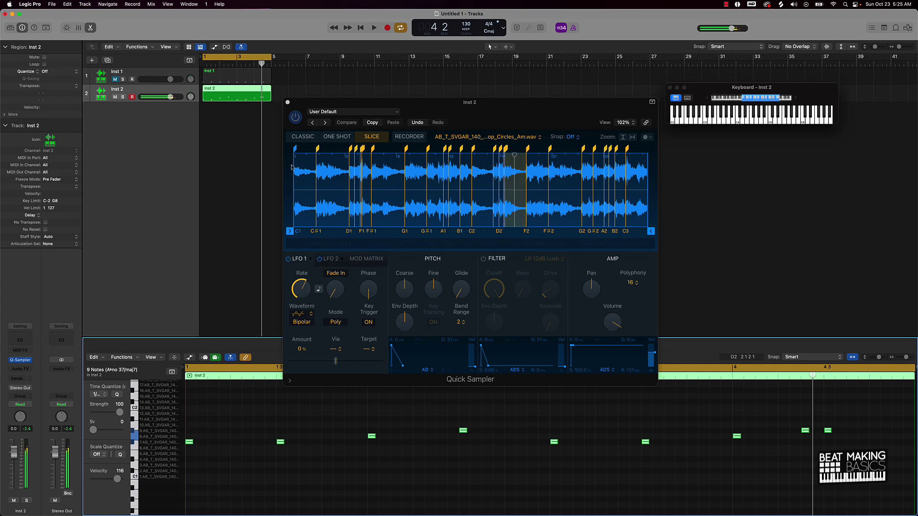
# Unmute Inst 1 and, with both patterns playing, move the F#1, G1 and G#1 slice markers of Inst 2 slightly earlier.
pyautogui.click(114, 79)
pyautogui.press('space')
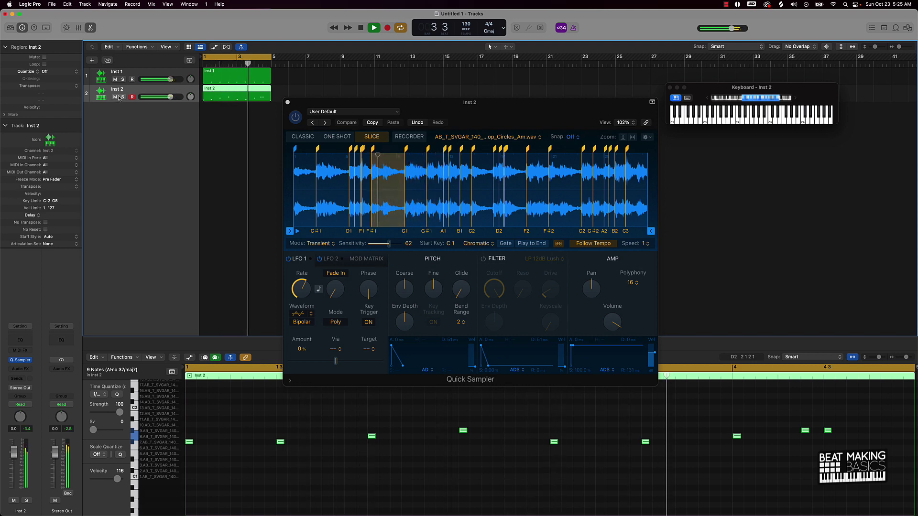
pyautogui.click(372, 149)
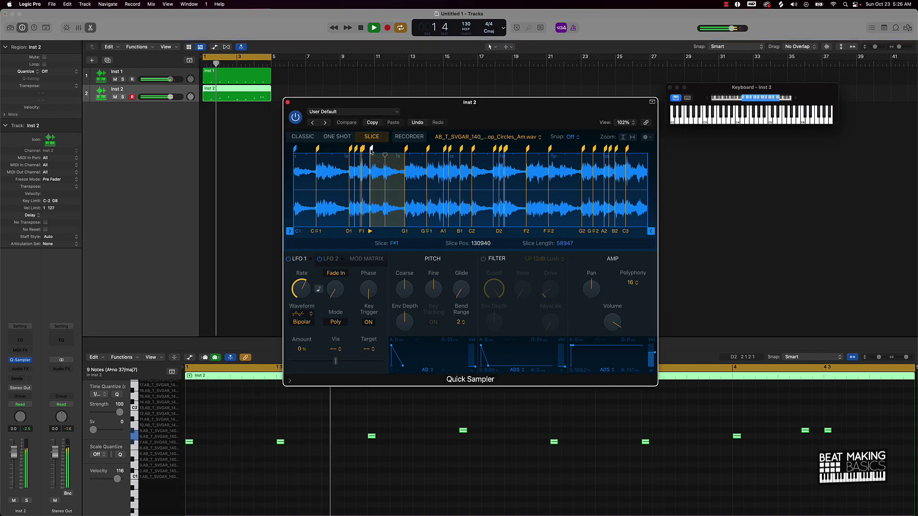
pyautogui.moveTo(371, 149); pyautogui.dragTo(405, 149)
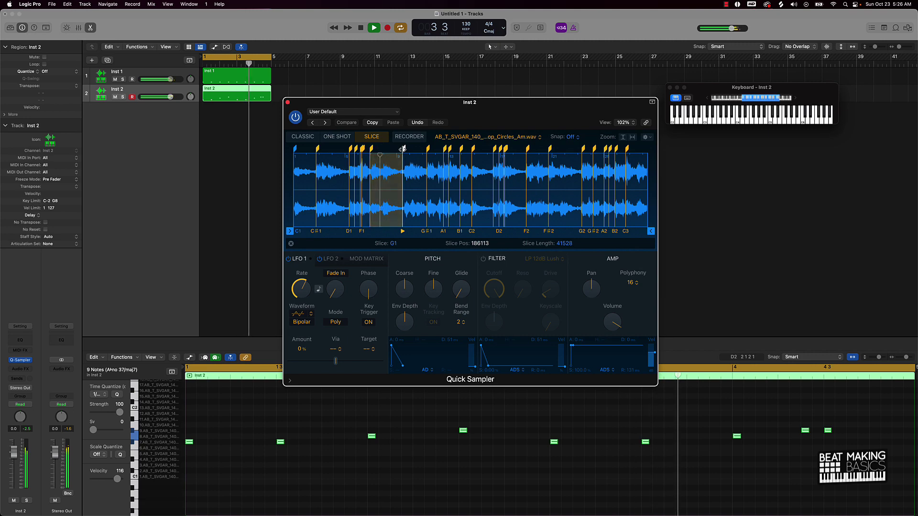
pyautogui.click(426, 149)
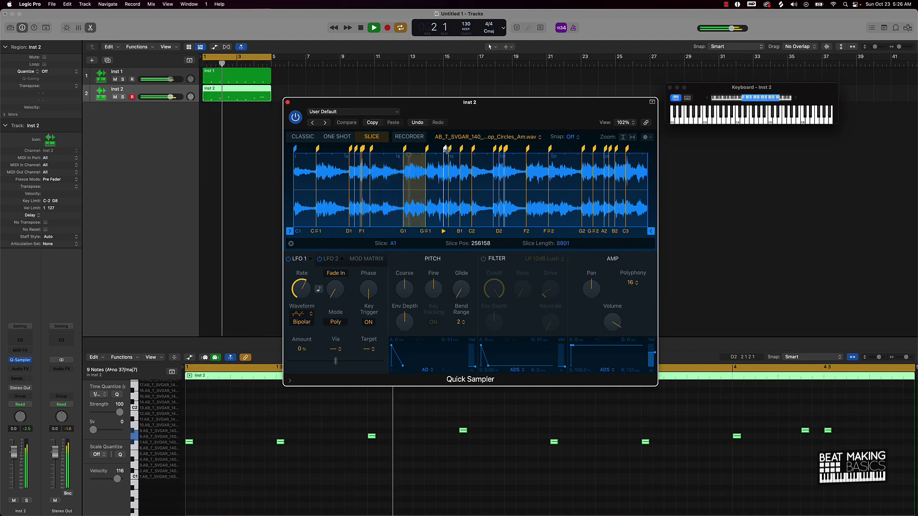
# Delete the A1 slice marker at position 256158 and leave the G#1 marker at position 225463.
pyautogui.rightClick(445, 149)
pyautogui.click(454, 153)
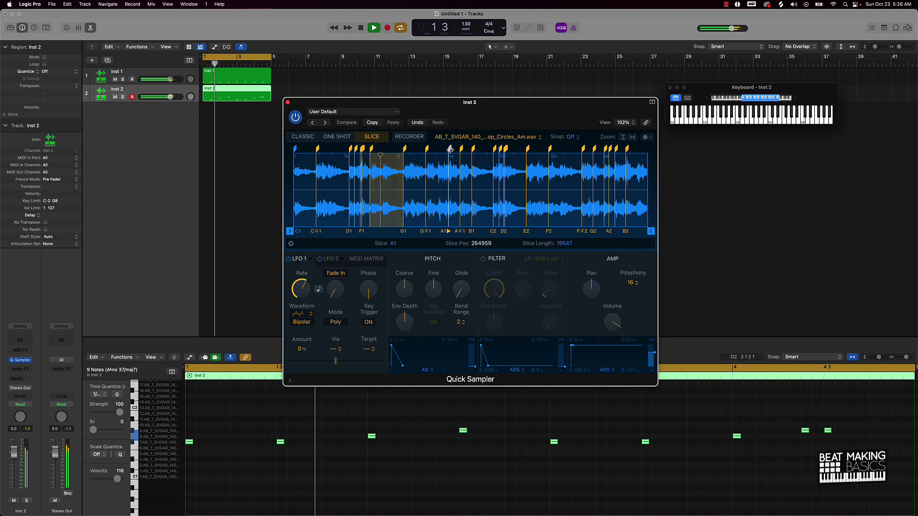
pyautogui.press('space')
pyautogui.click(427, 149)
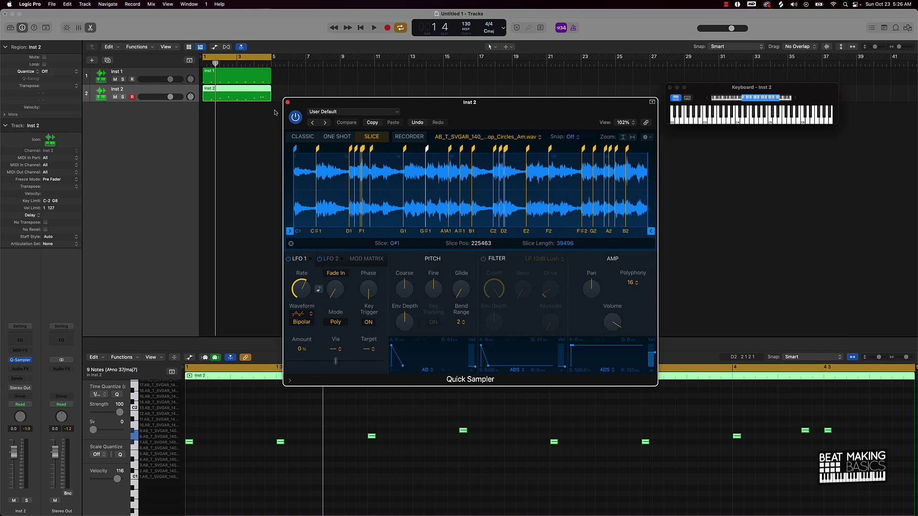
# Bounce the Inst 1 and Inst 2 regions in place to a new track with the sources muted, and play the bounce.
pyautogui.keyDown('shift'); pyautogui.click(248, 80); pyautogui.keyUp('shift')
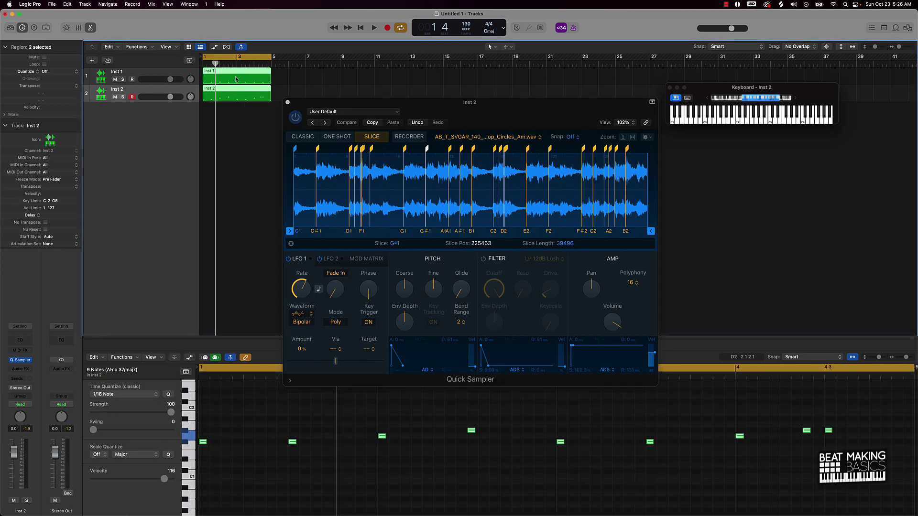
pyautogui.rightClick(236, 80)
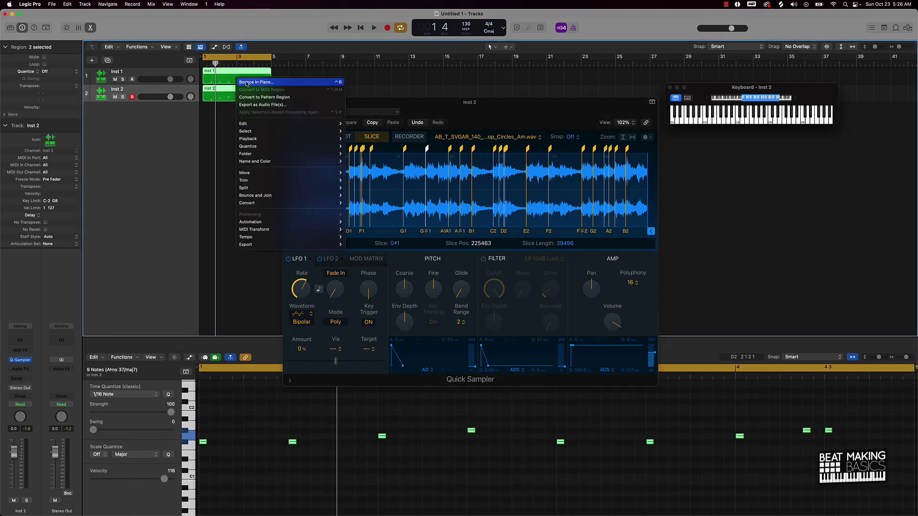
pyautogui.click(247, 83)
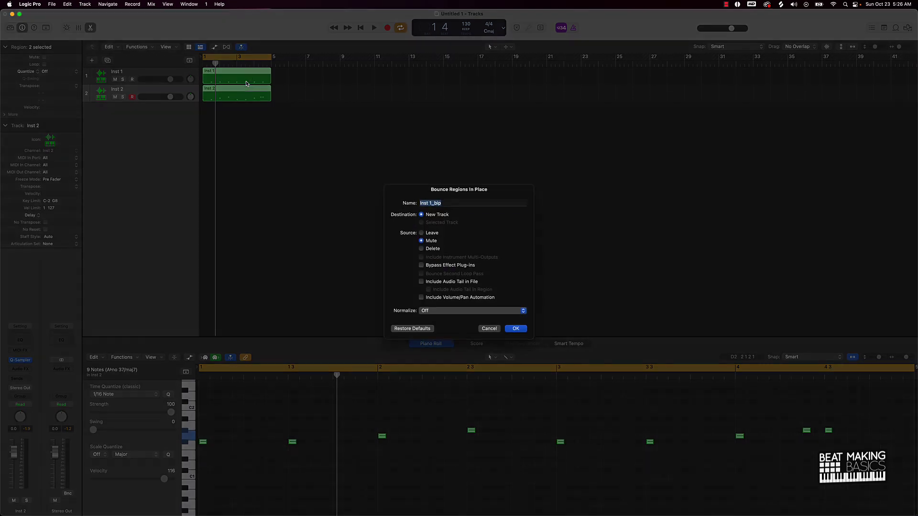
pyautogui.click(516, 329)
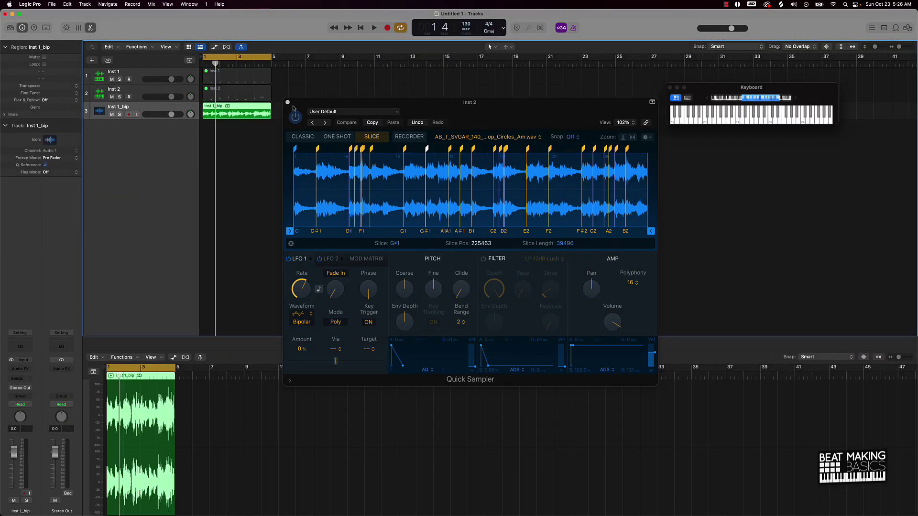
pyautogui.click(288, 101)
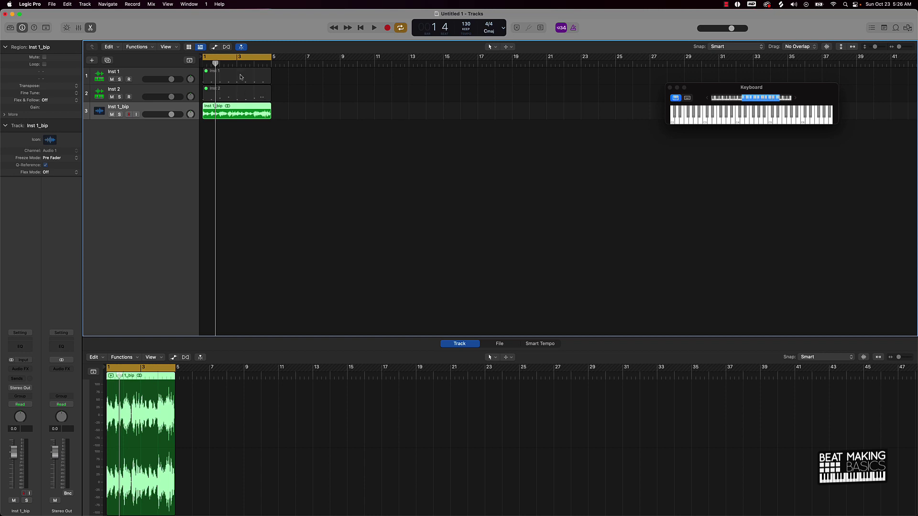
pyautogui.press('space')
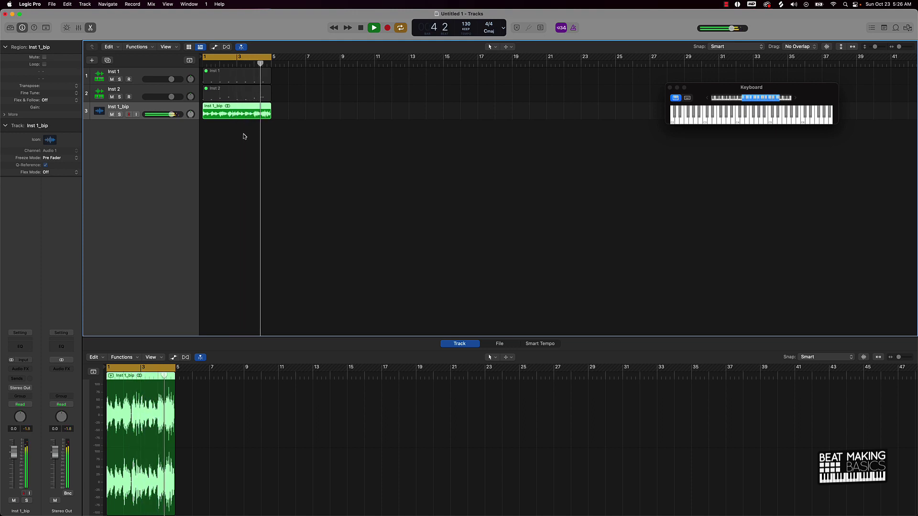
pyautogui.press('space')
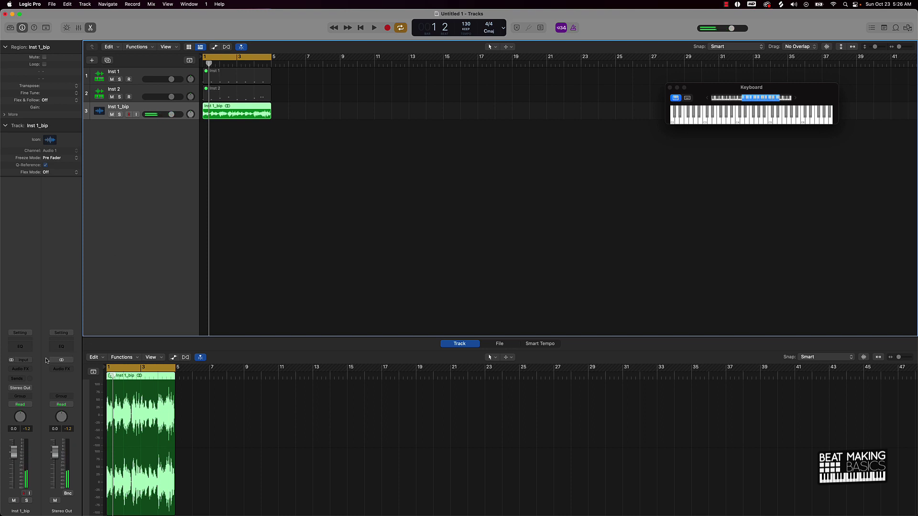
# Create a Quick Sampler (Original) track from the bounced Inst 1_bip region and mute the bounced audio track.
pyautogui.moveTo(222, 116); pyautogui.dragTo(143, 129)
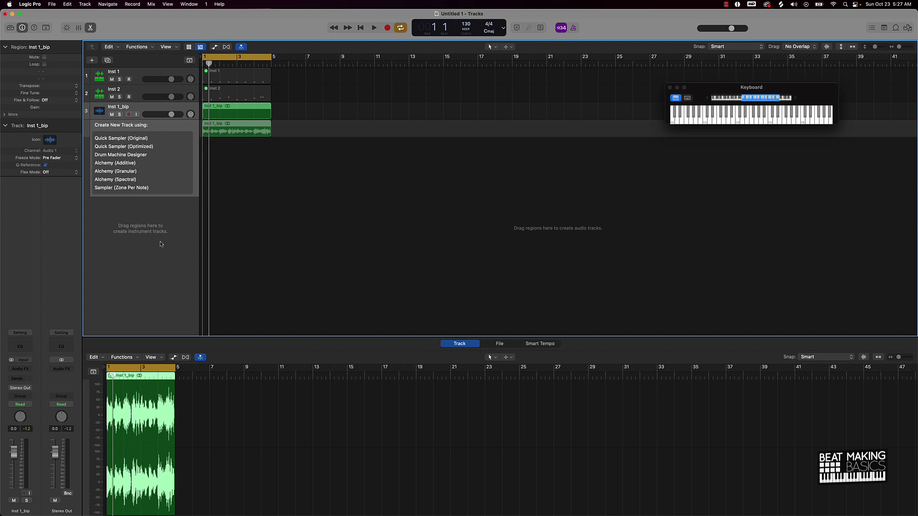
pyautogui.click(124, 139)
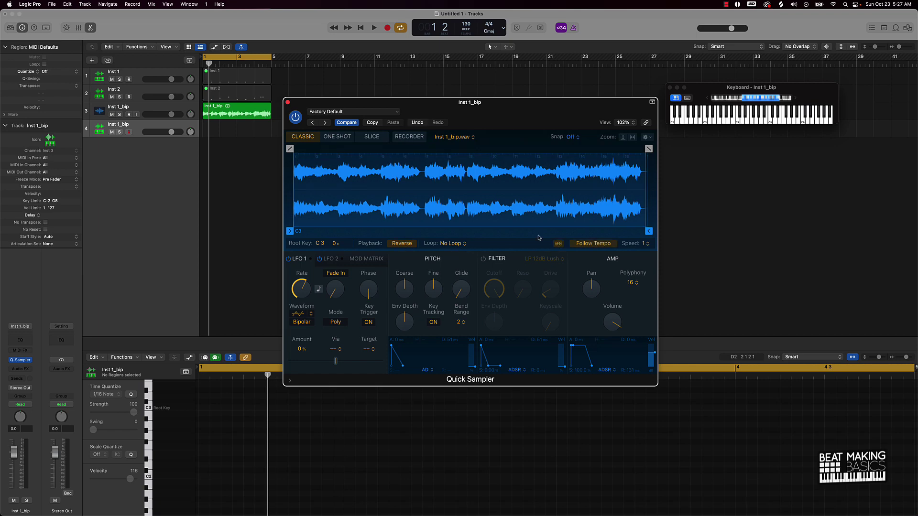
pyautogui.click(112, 114)
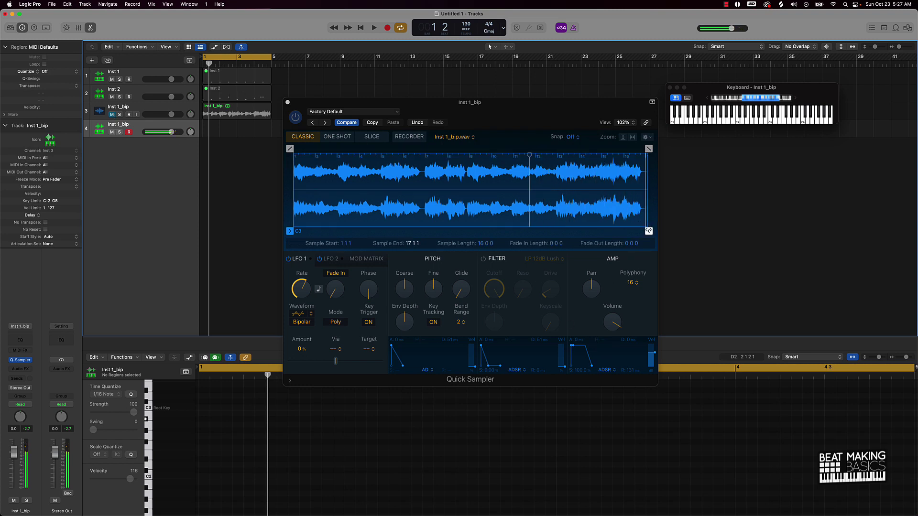
# Set the bounced sample's end to 16 4 68 and give it a fade-out of 0 0 79.
pyautogui.click(645, 231)
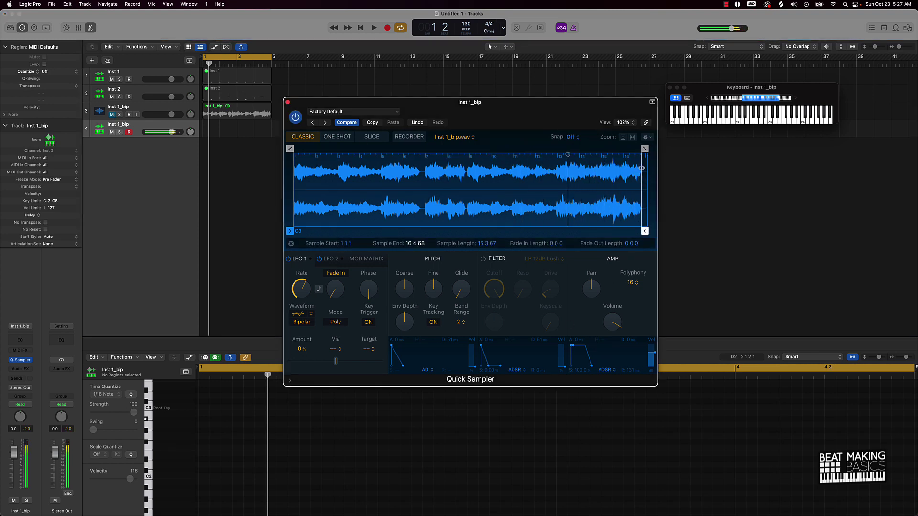
pyautogui.moveTo(645, 149); pyautogui.dragTo(641, 148)
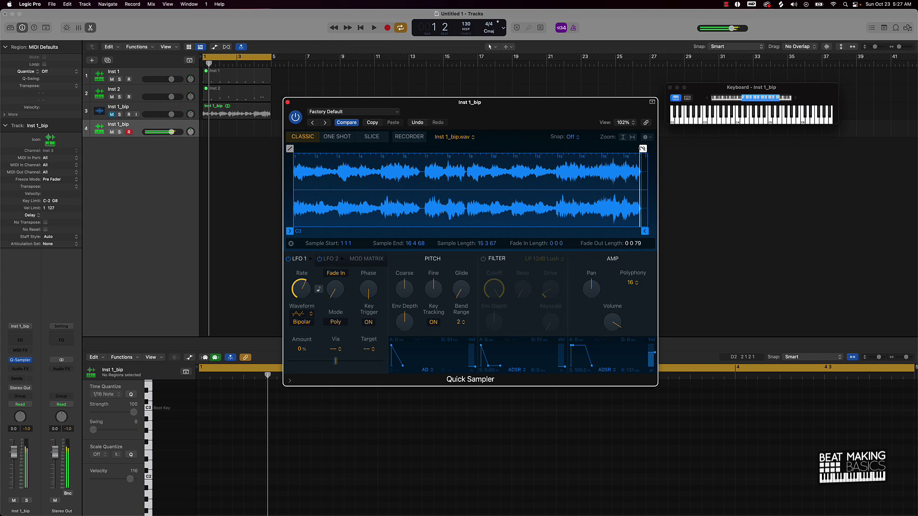
# Record a short take of one held note on the new Inst 1_bip sampler track from bar 1.
pyautogui.press('space')
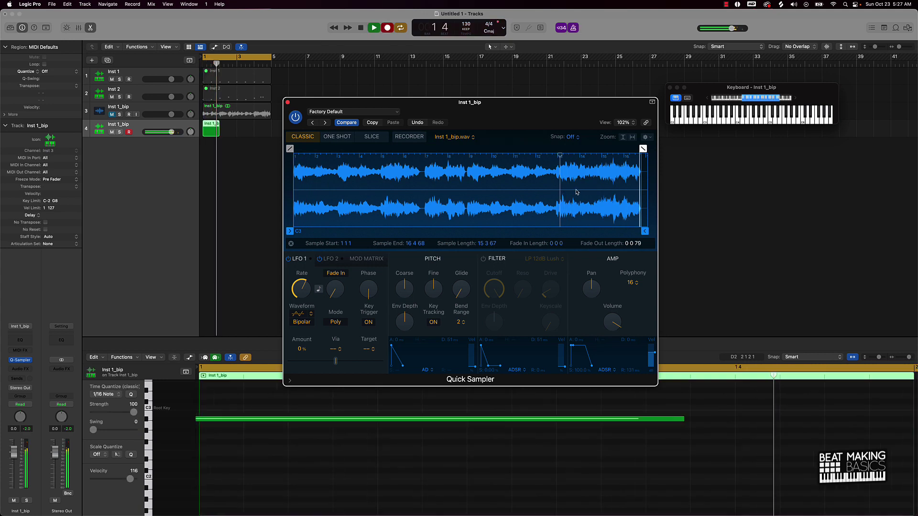
pyautogui.press('space')
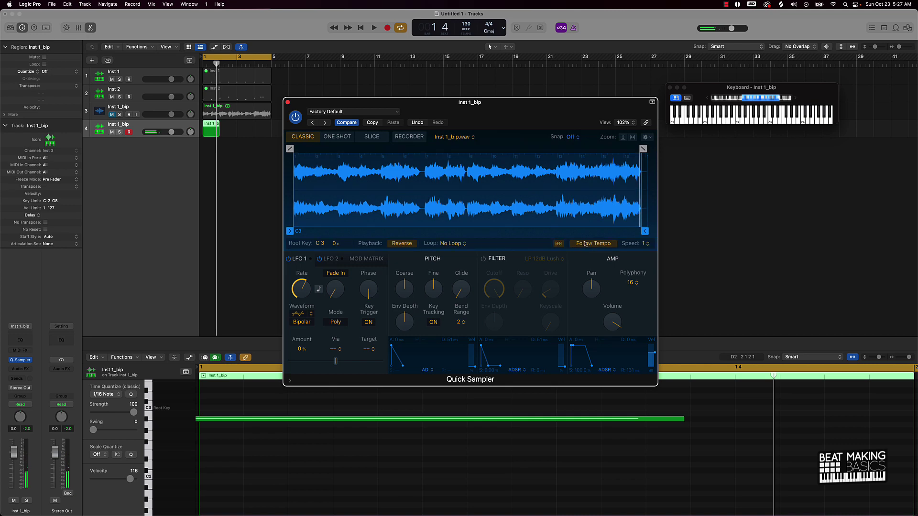
# Delete the short take on the Inst 1_bip sampler track and record one held note from bar 1 through bar 4.
pyautogui.press('Return')
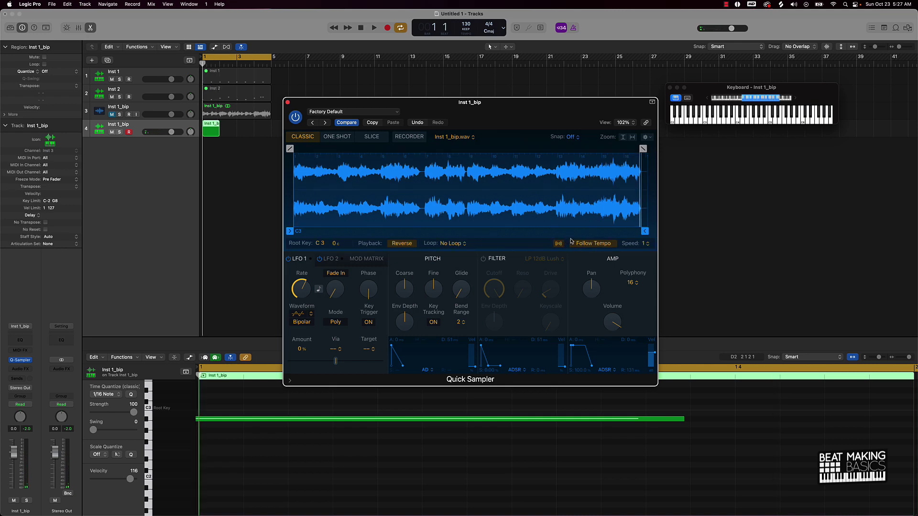
pyautogui.press('Delete')
pyautogui.press('r')
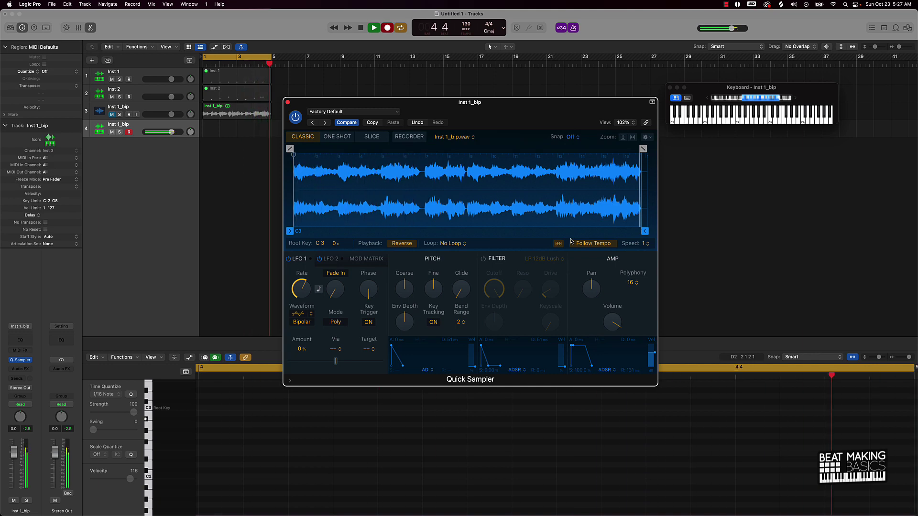
pyautogui.press('space')
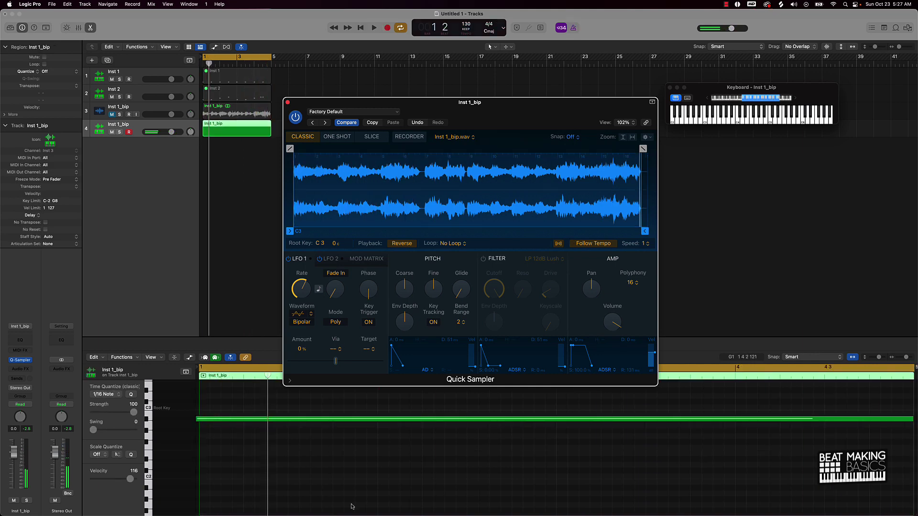
# Select the recorded held note in the Inst 1_bip region and align its start with bar 1.
pyautogui.click(354, 475)
pyautogui.press('super+a')
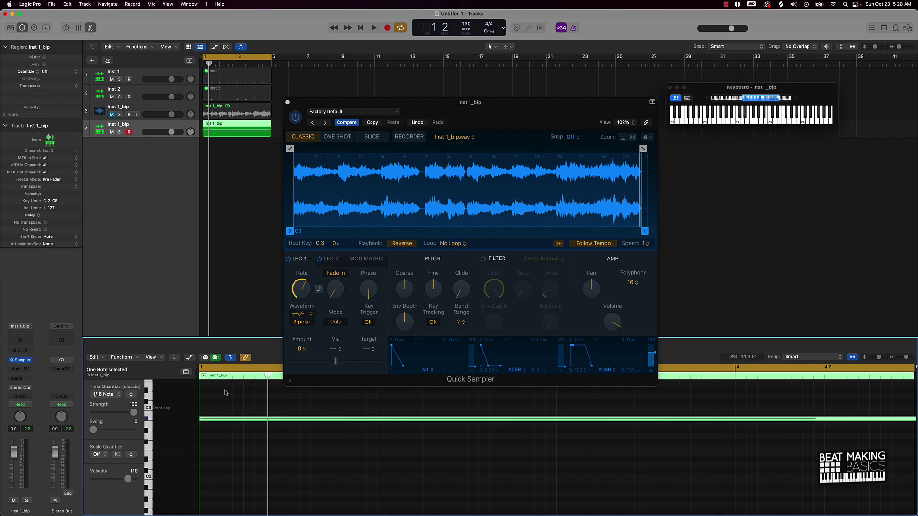
pyautogui.rightClick(220, 417)
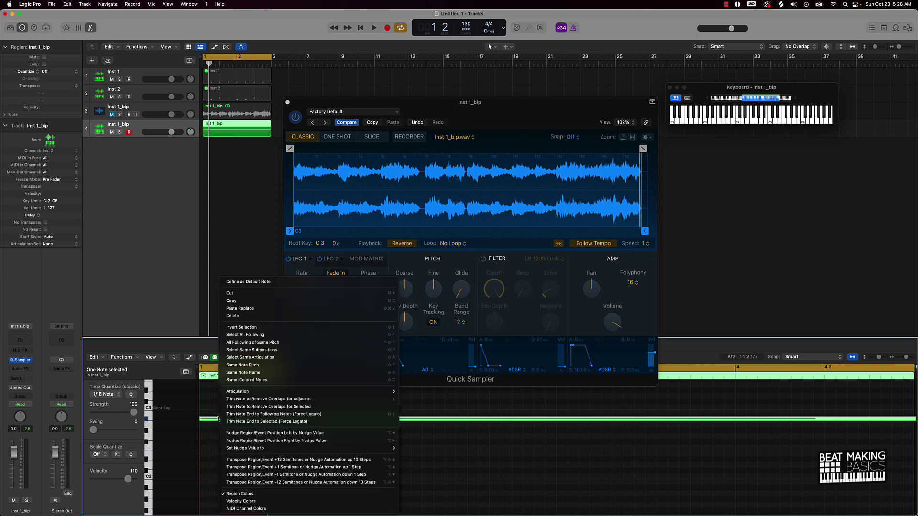
pyautogui.click(194, 141)
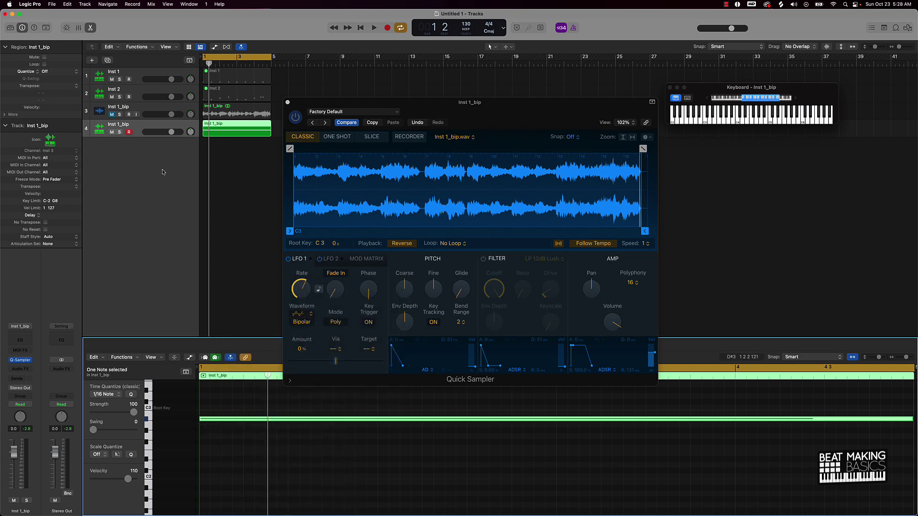
# Insert iZotope Vinyl in stereo on the Inst 1_bip sampler track, with Warp at 24% and the year set to 2000.
pyautogui.click(27, 370)
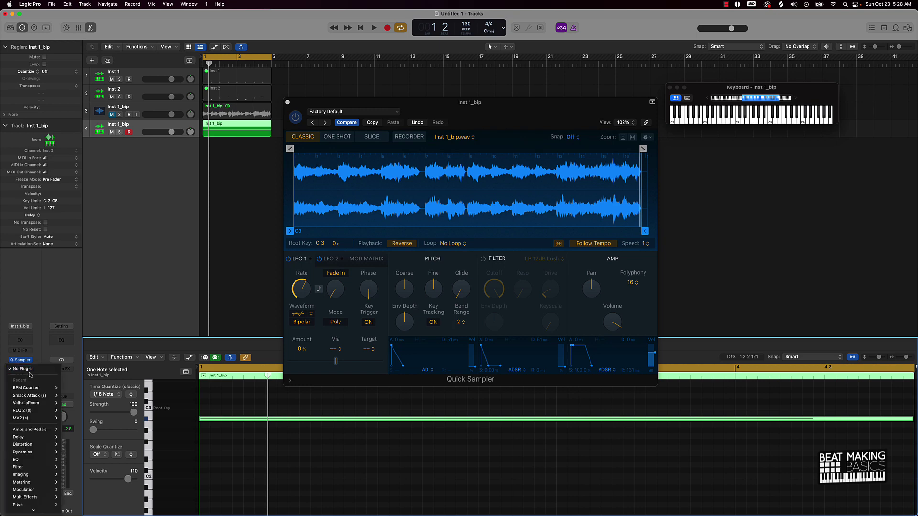
pyautogui.moveTo(41, 510)
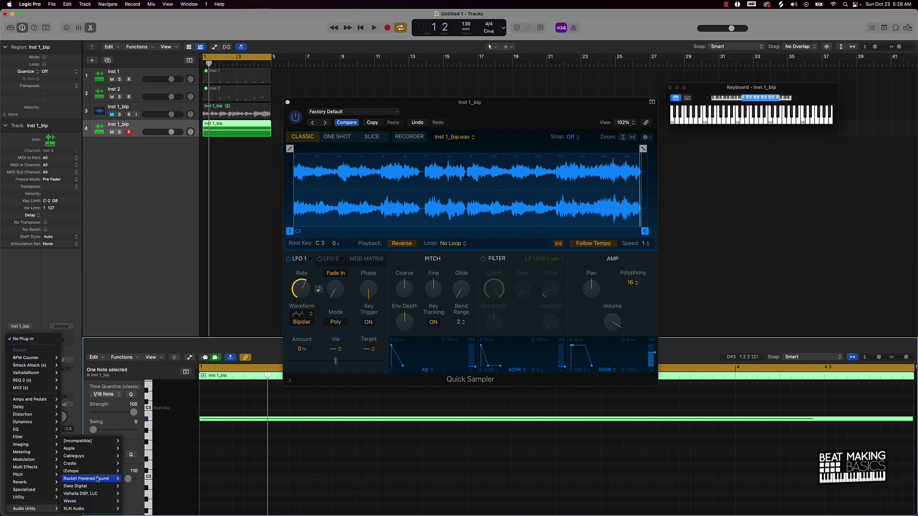
pyautogui.moveTo(90, 472)
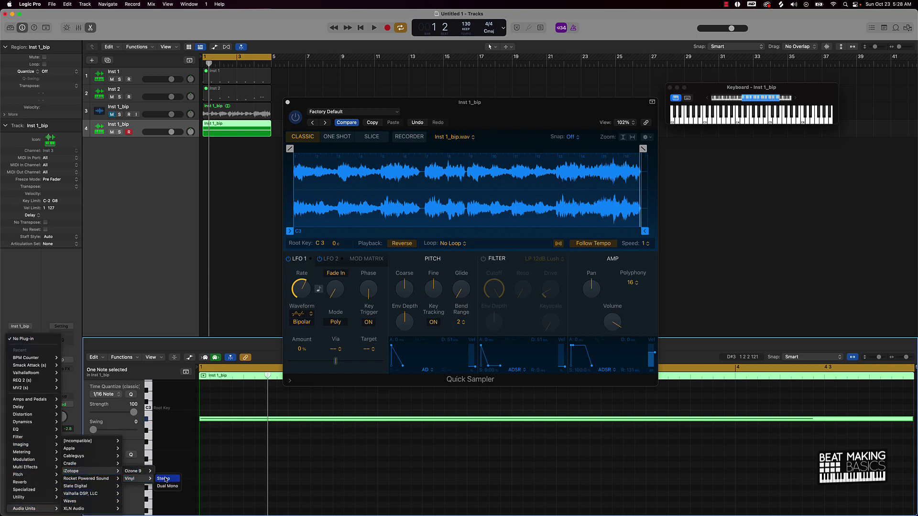
pyautogui.click(164, 479)
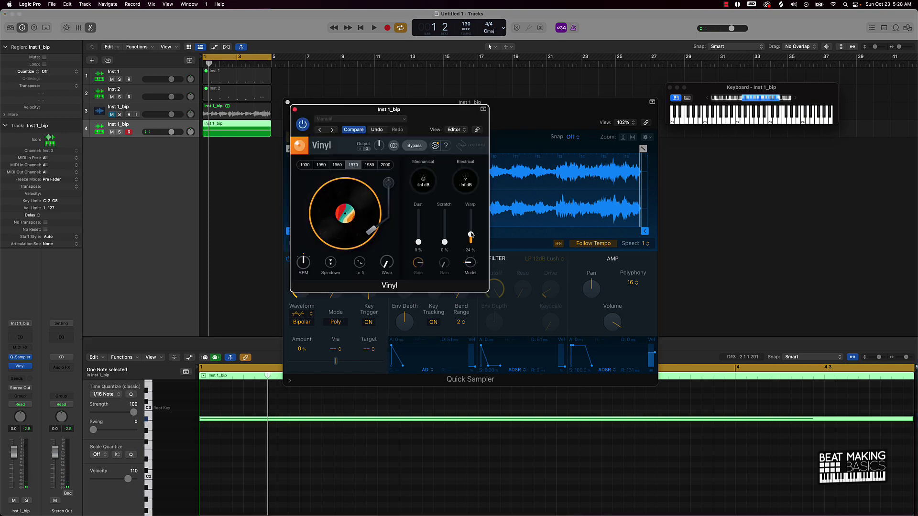
pyautogui.click(385, 165)
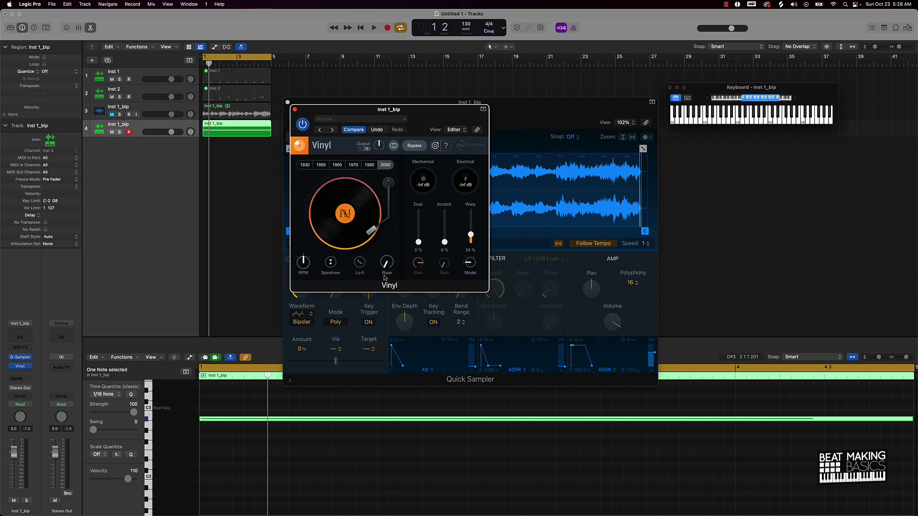
# Raise Vinyl's Warp to 49% while the loop plays, and close the Vinyl and Quick Sampler windows.
pyautogui.press('space')
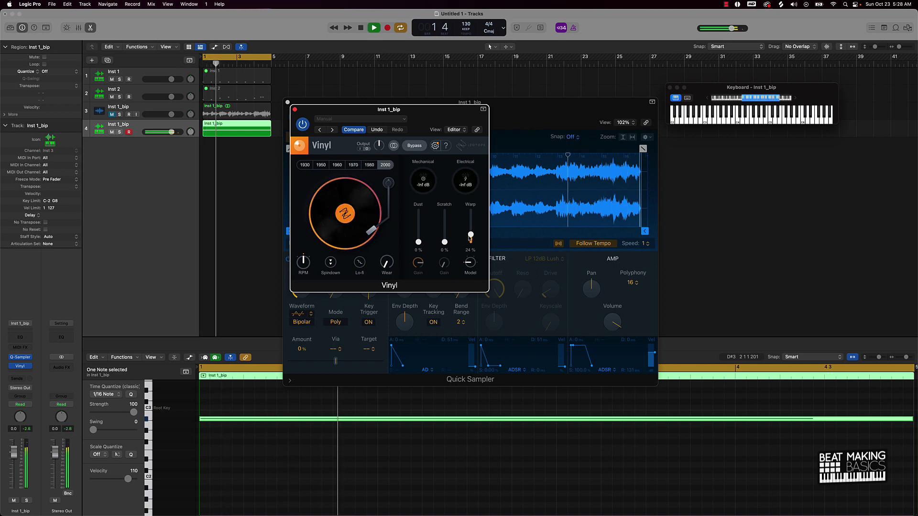
pyautogui.moveTo(471, 235); pyautogui.dragTo(471, 227)
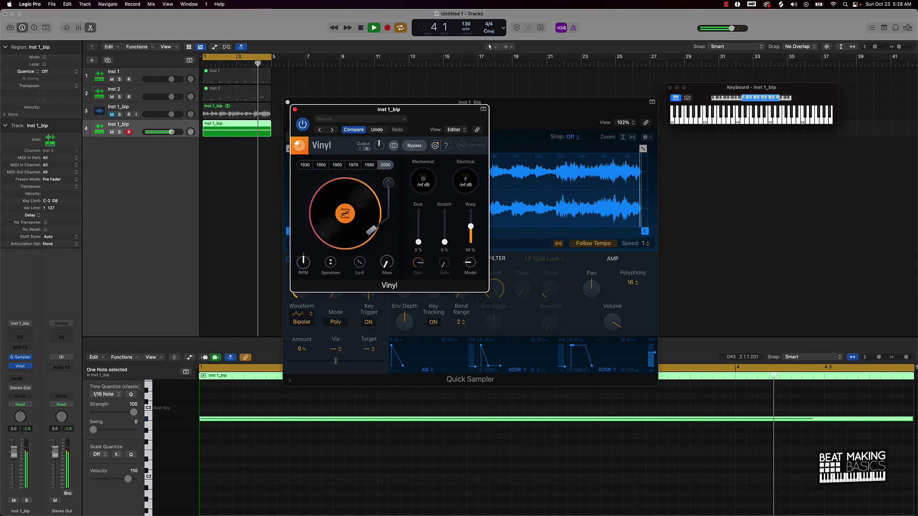
pyautogui.press('space')
pyautogui.click(295, 110)
pyautogui.click(288, 101)
pyautogui.click(266, 146)
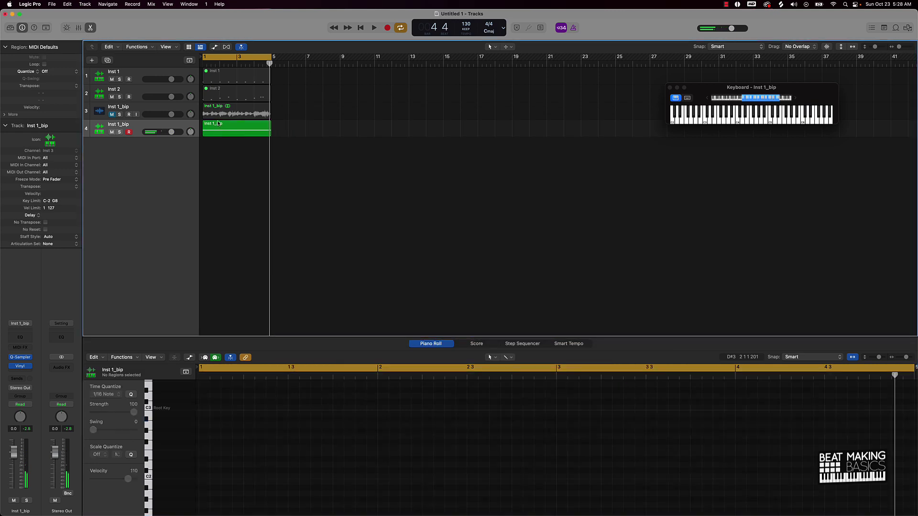
# Duplicate the Inst 1 sampler track with its settings and switch the copy's Quick Sampler to Classic mode.
pyautogui.click(137, 74)
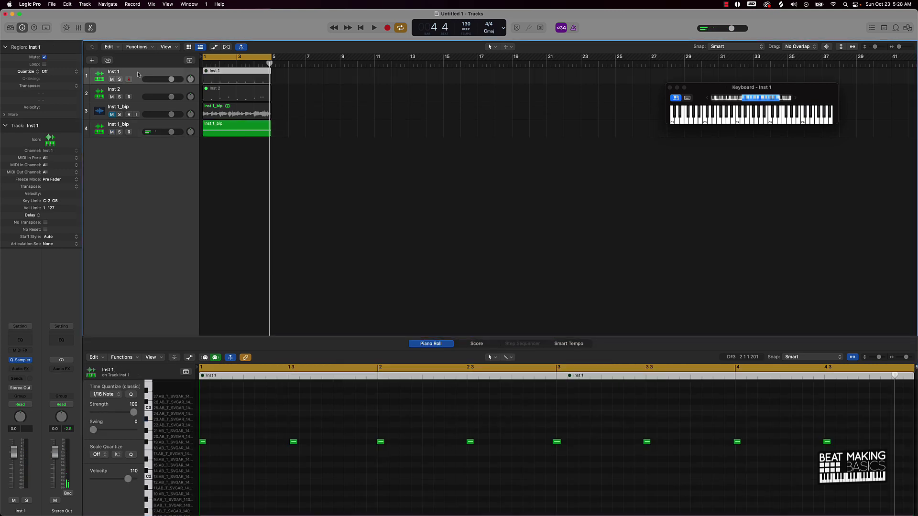
pyautogui.click(93, 61)
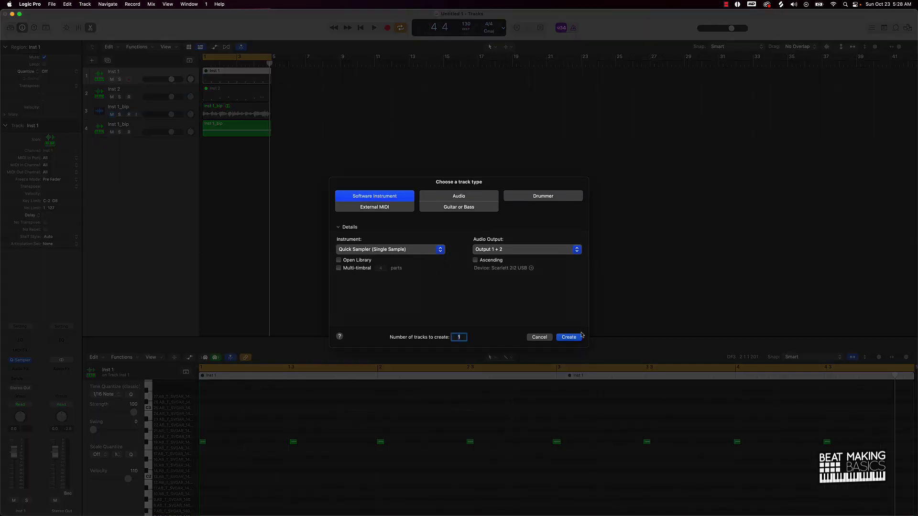
pyautogui.click(539, 337)
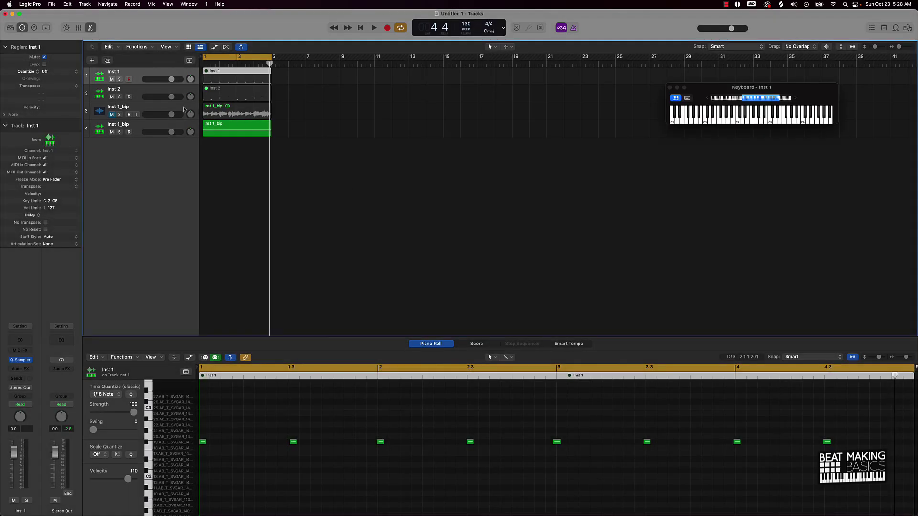
pyautogui.press('alt+super+s')
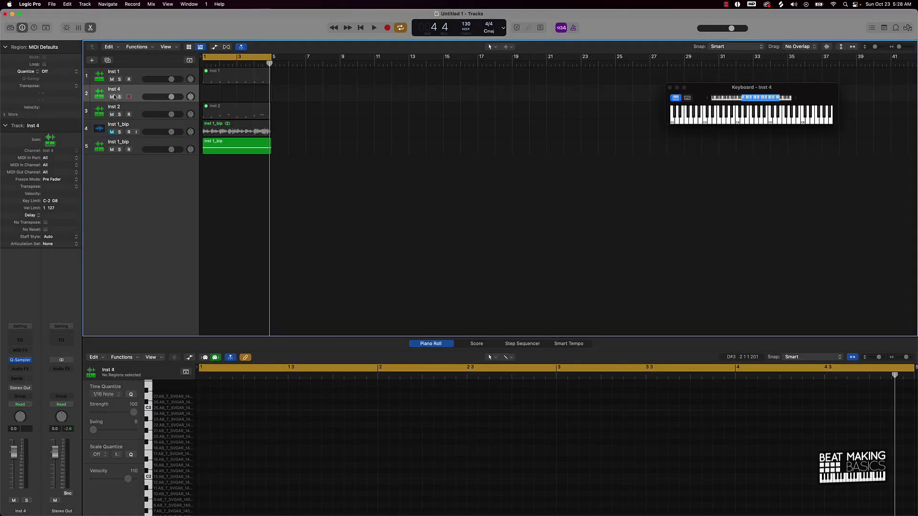
pyautogui.click(21, 360)
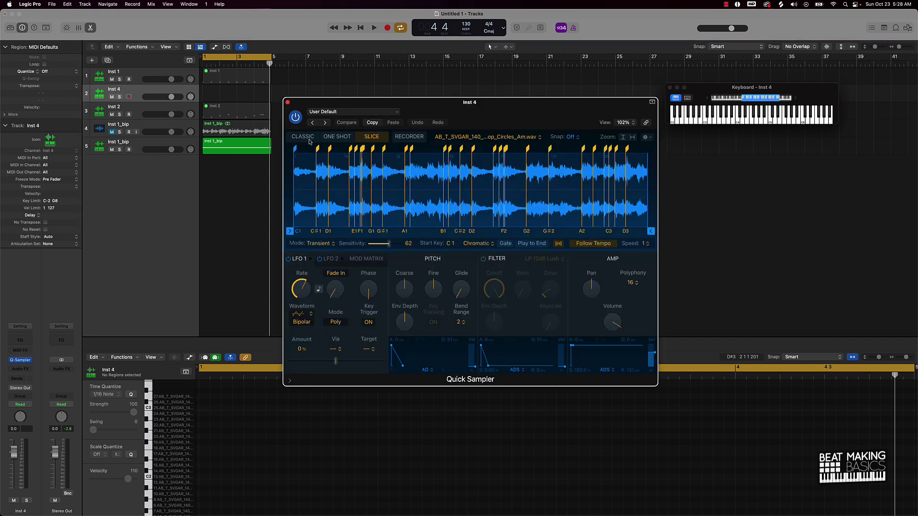
pyautogui.click(304, 137)
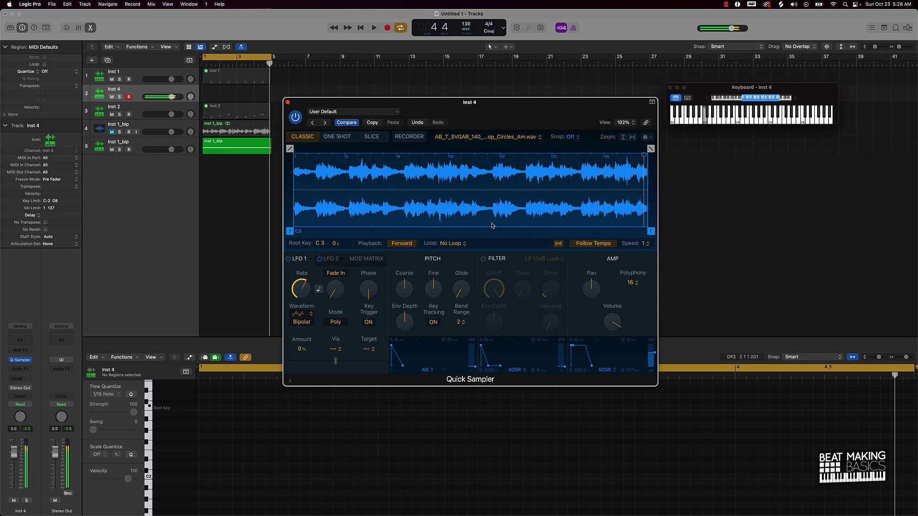
pyautogui.click(288, 103)
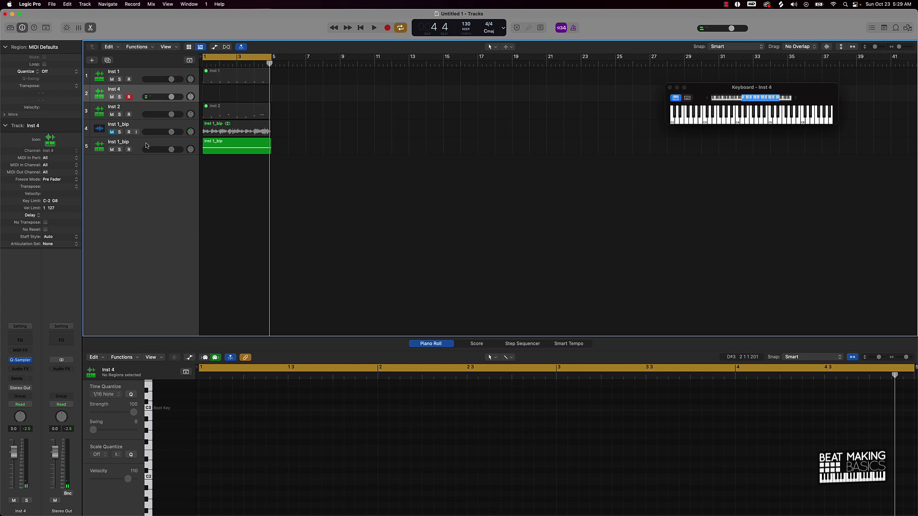
# Play the loop briefly, then add a Quick Sampler (Single Sample) track below Inst 1_bip and load the 808 01 preset.
pyautogui.press('space')
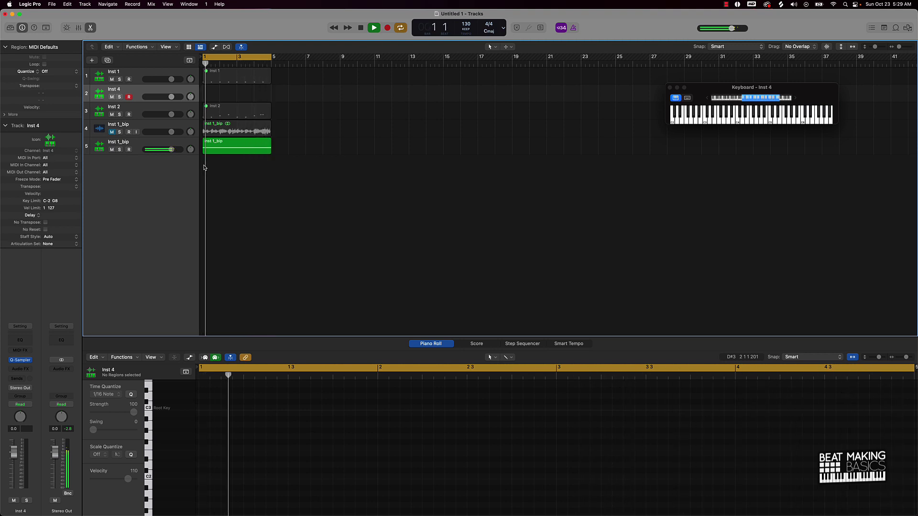
pyautogui.press('space')
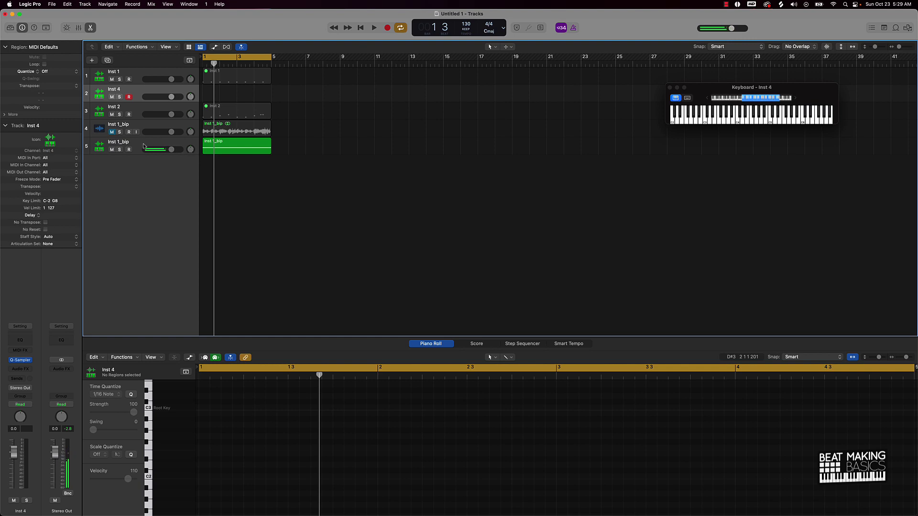
pyautogui.click(98, 147)
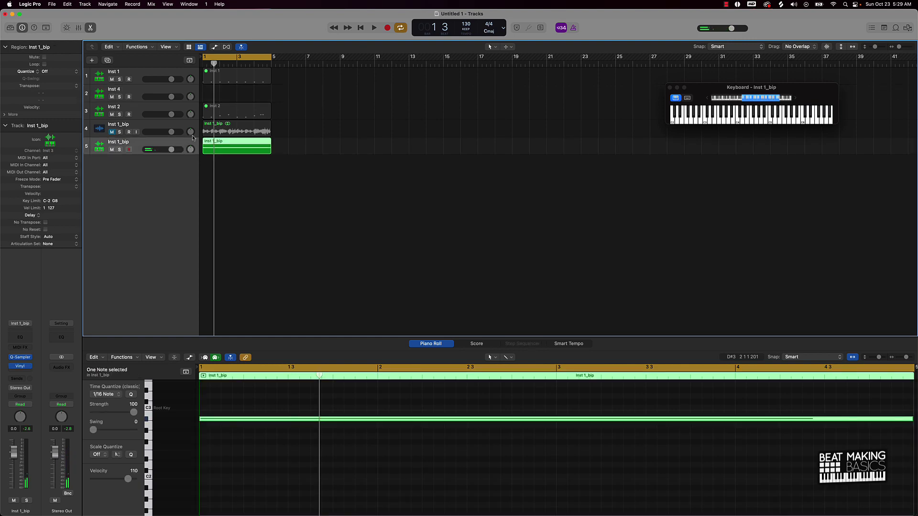
pyautogui.click(92, 61)
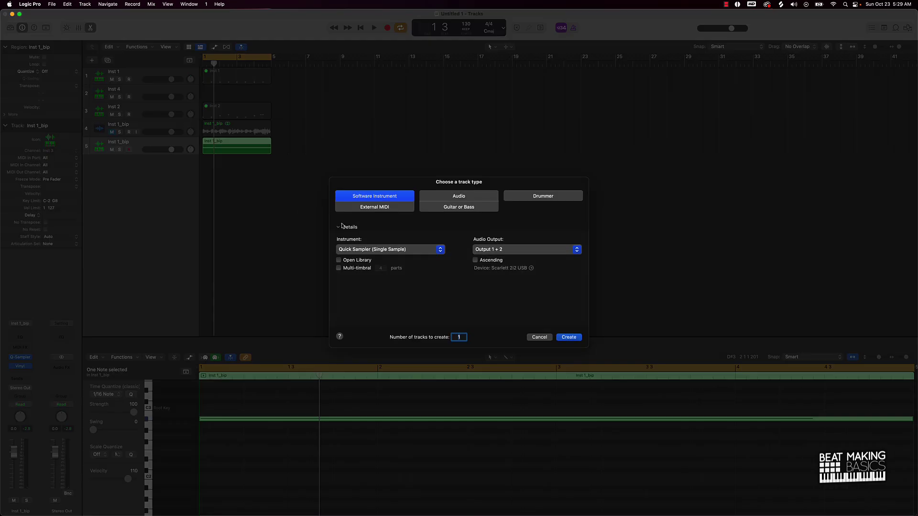
pyautogui.click(568, 337)
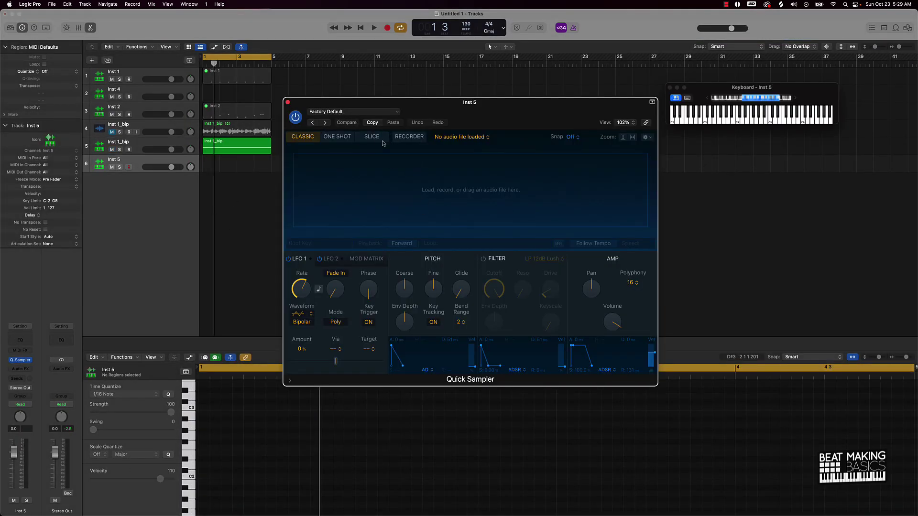
pyautogui.click(340, 113)
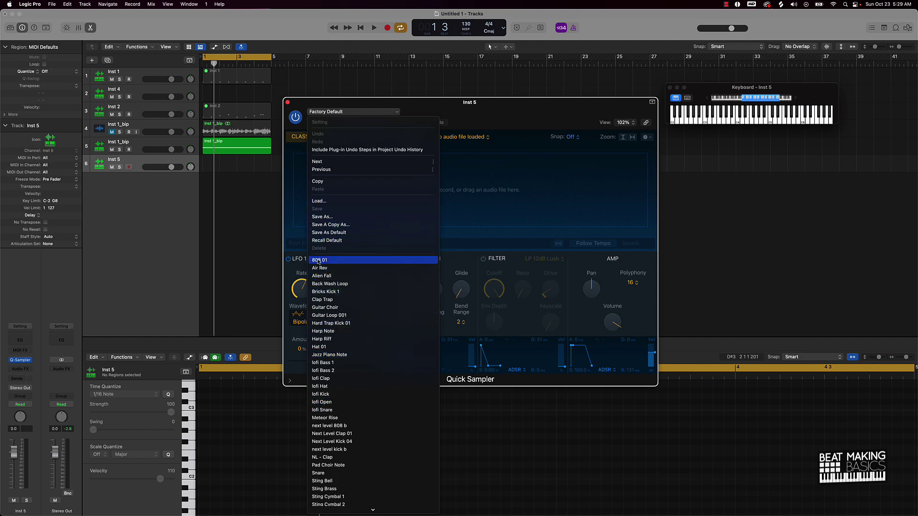
pyautogui.click(348, 261)
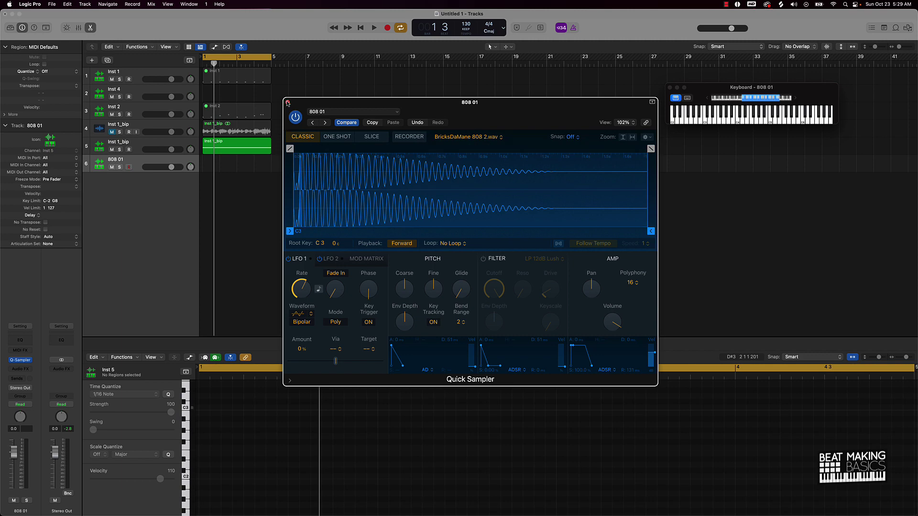
pyautogui.click(288, 103)
# Record a four-bar bass pattern of eight notes on one pitch on the 808 01 track, starting at bar 1.
pyautogui.press('a')
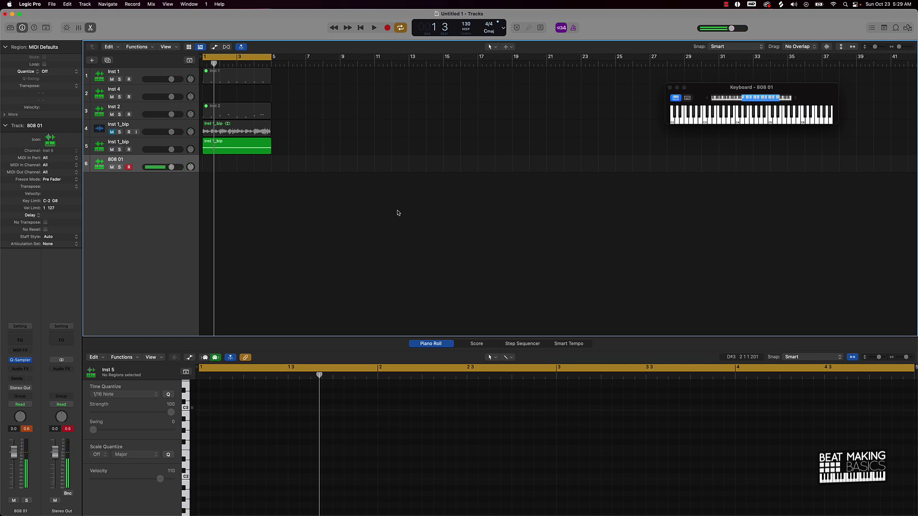
pyautogui.press('r')
pyautogui.press('a')
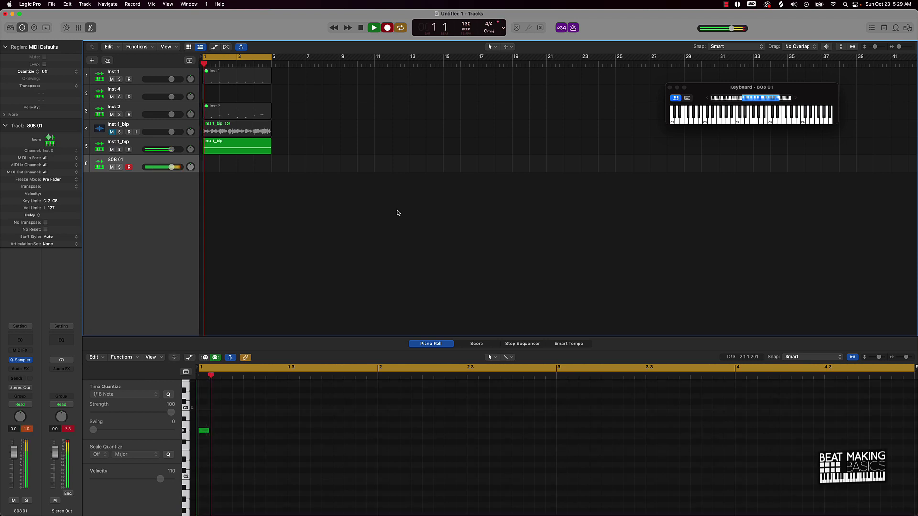
pyautogui.press('a')
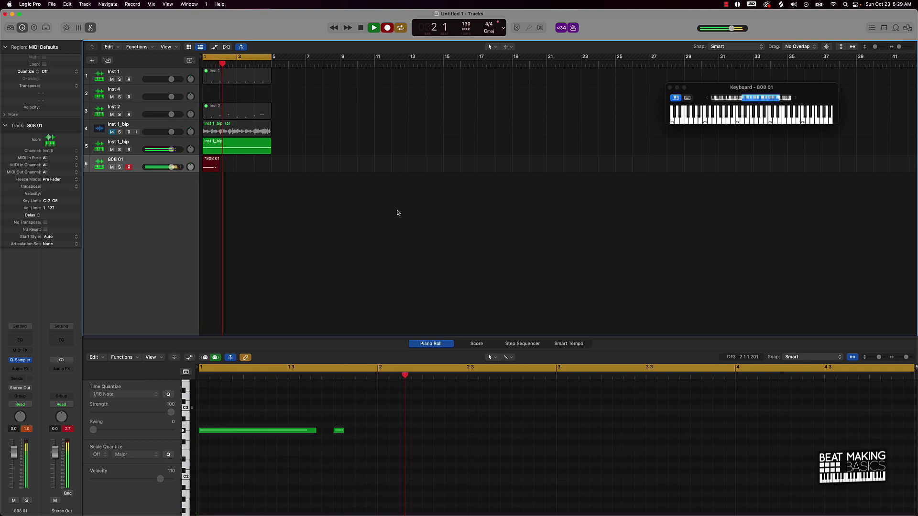
pyautogui.press('a')
pyautogui.press('a')
pyautogui.press('a')
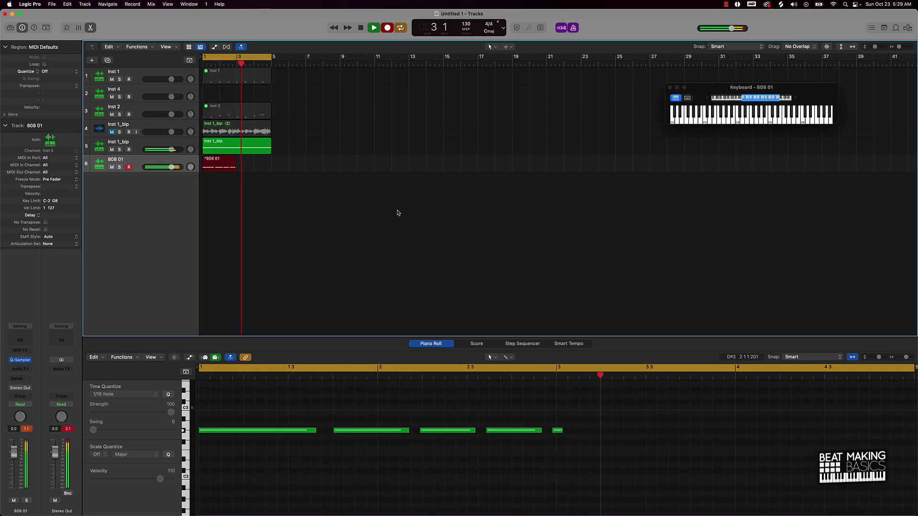
pyautogui.press('a')
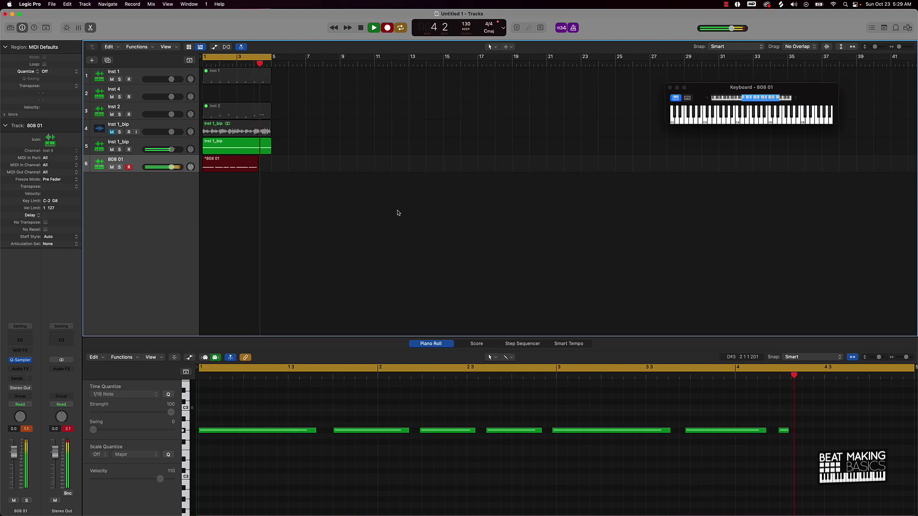
pyautogui.press('a')
pyautogui.press('a')
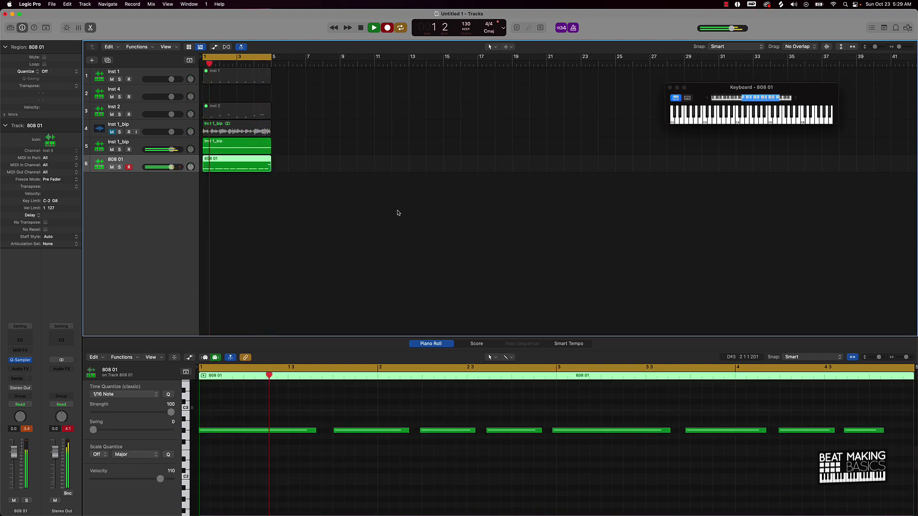
pyautogui.press('space')
pyautogui.click(335, 482)
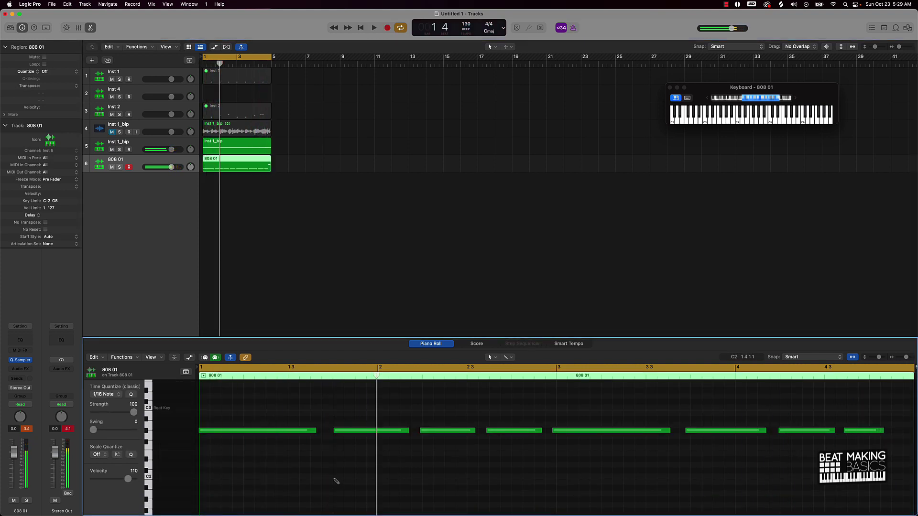
# Quantize all the 808 01 region's notes to 1/16 notes, and add a Quick Sampler track with the Hat 01 preset.
pyautogui.press('super+a')
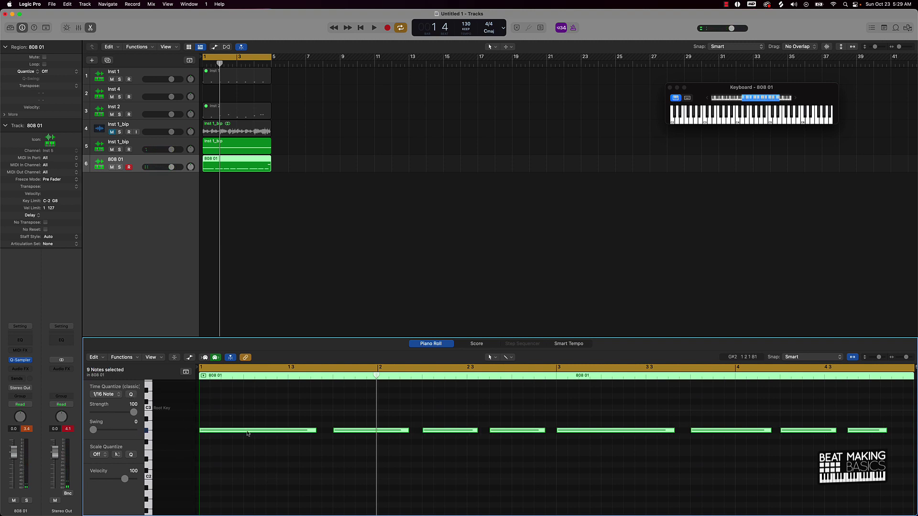
pyautogui.click(90, 60)
pyautogui.click(568, 338)
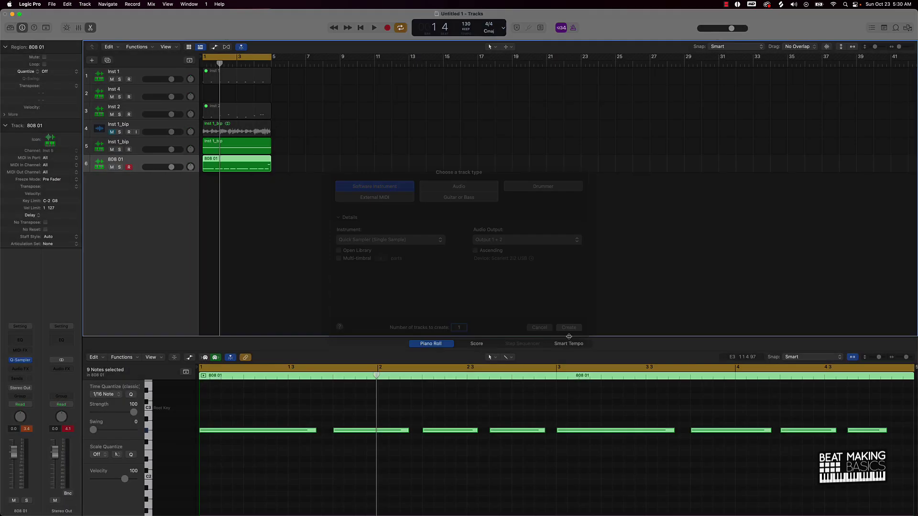
pyautogui.click(327, 113)
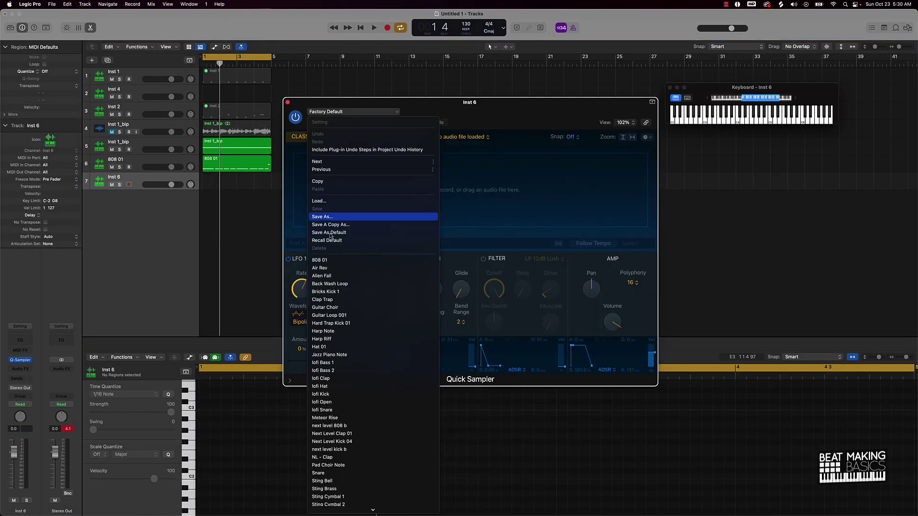
pyautogui.click(336, 346)
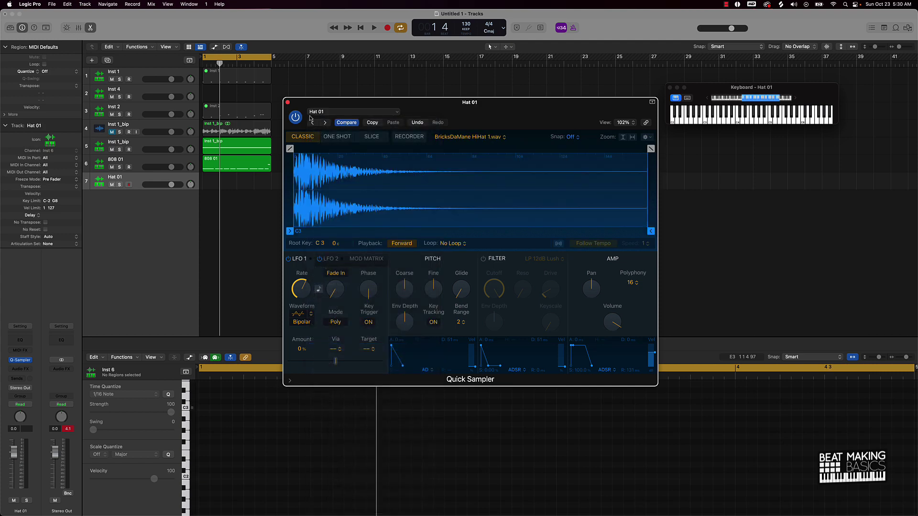
pyautogui.click(287, 104)
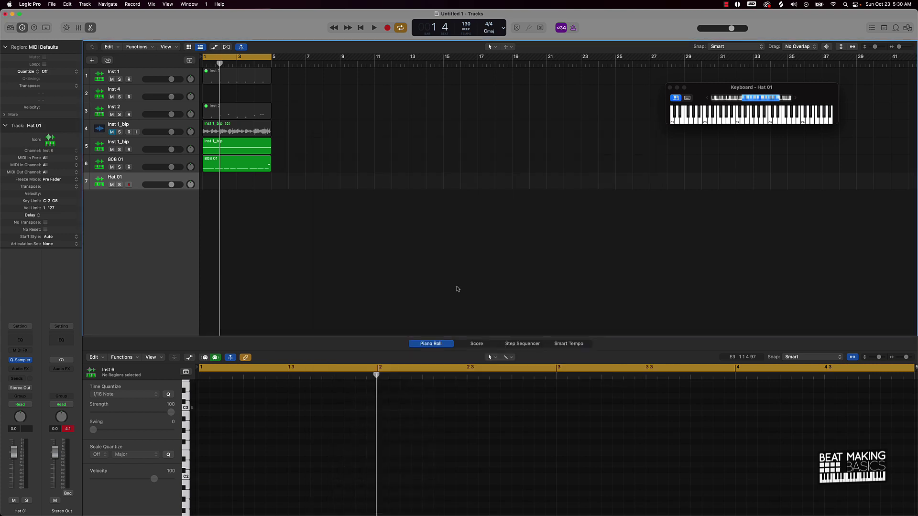
# Create a 16-step hi-hat pattern on the Hat 01 track with every other step on, starting at step 1.
pyautogui.click(520, 344)
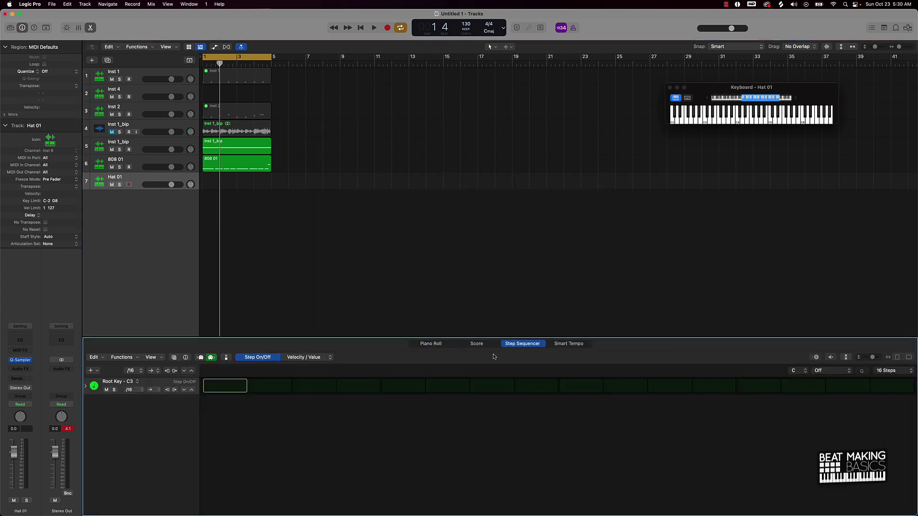
pyautogui.click(240, 388)
pyautogui.click(308, 387)
pyautogui.click(397, 388)
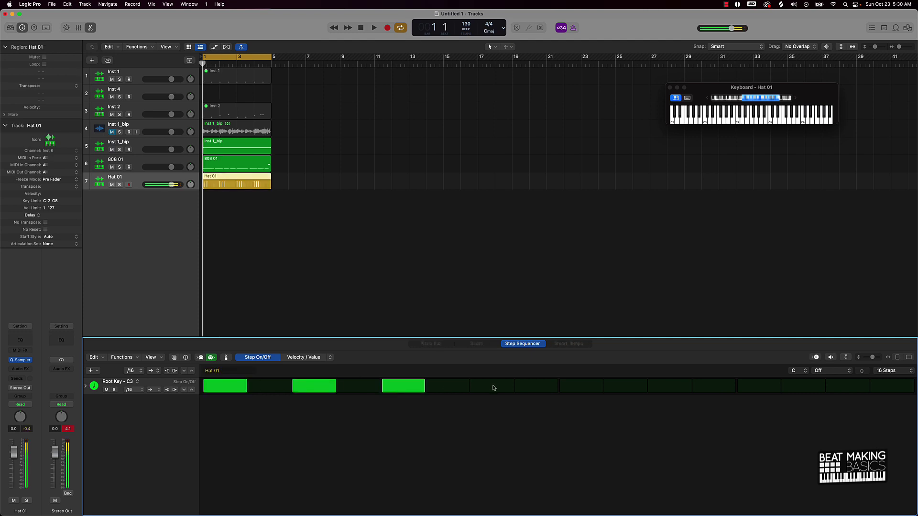
pyautogui.click(493, 386)
pyautogui.click(585, 386)
pyautogui.click(667, 387)
pyautogui.click(758, 390)
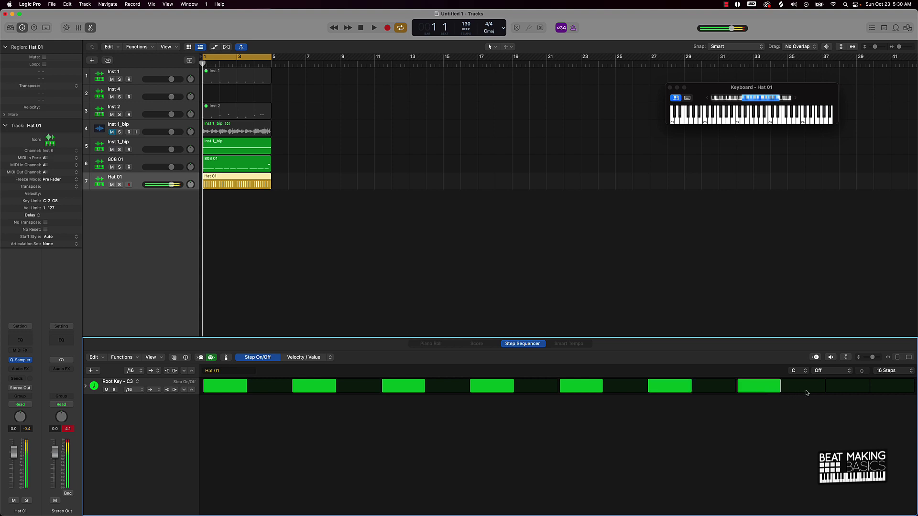
pyautogui.click(845, 389)
# Extend the Hat 01 pattern to 64 steps, and turn on an extra hit at step 28 while the loop plays.
pyautogui.click(905, 374)
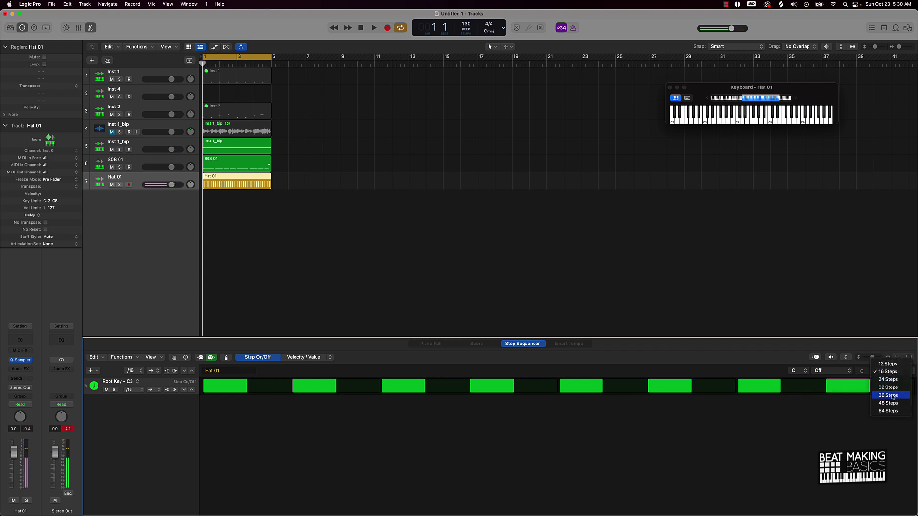
pyautogui.click(891, 411)
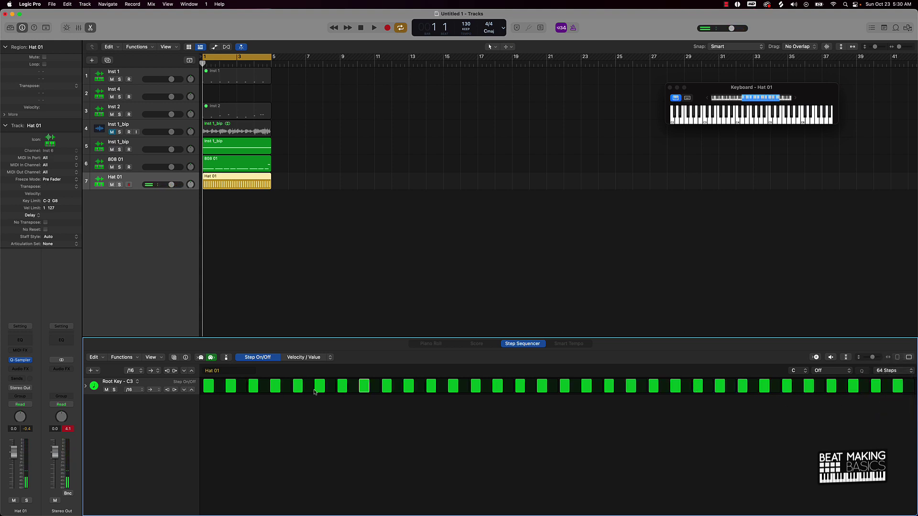
pyautogui.press('space')
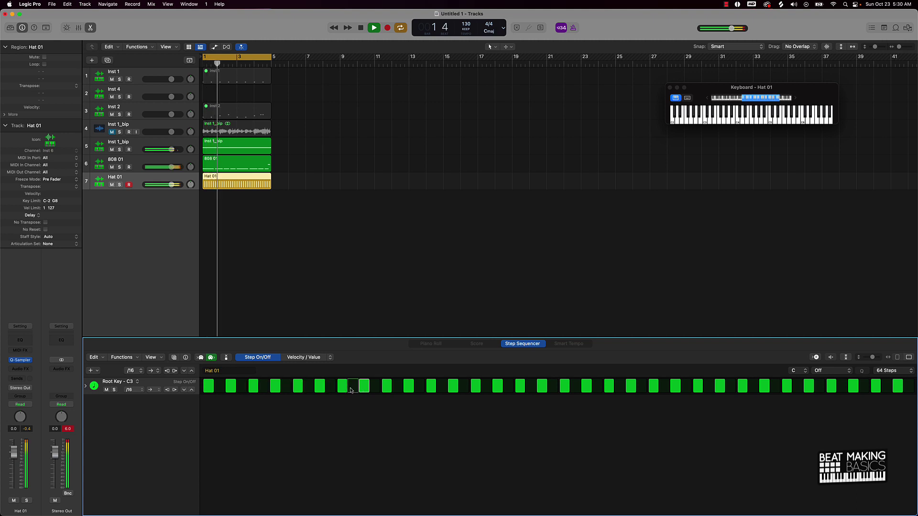
pyautogui.click(508, 386)
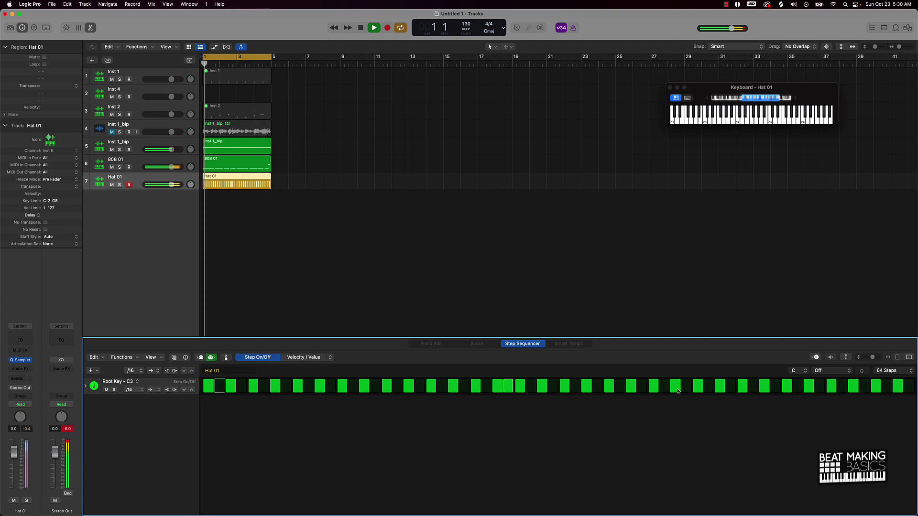
# Try shifting the high last note of the 808 01 region slightly later during playback, move it back, and stop playback.
pyautogui.click(267, 167)
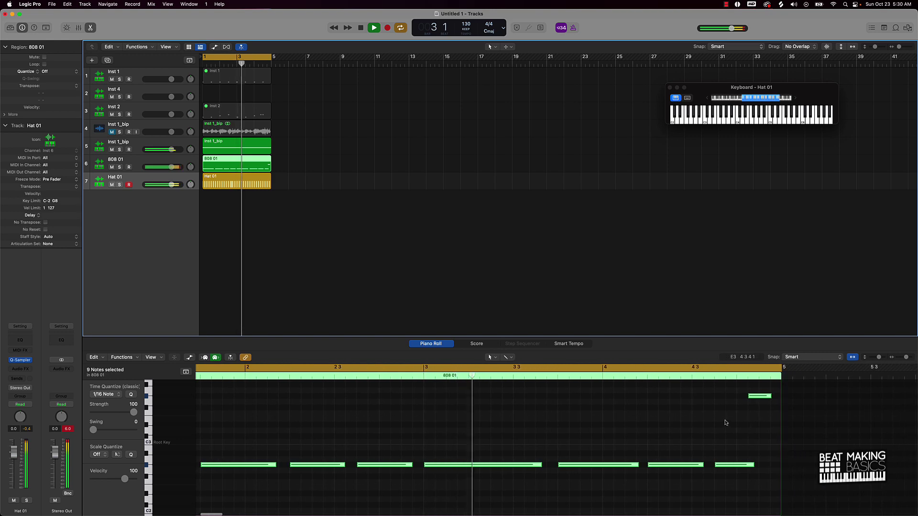
pyautogui.moveTo(761, 396); pyautogui.dragTo(771, 396)
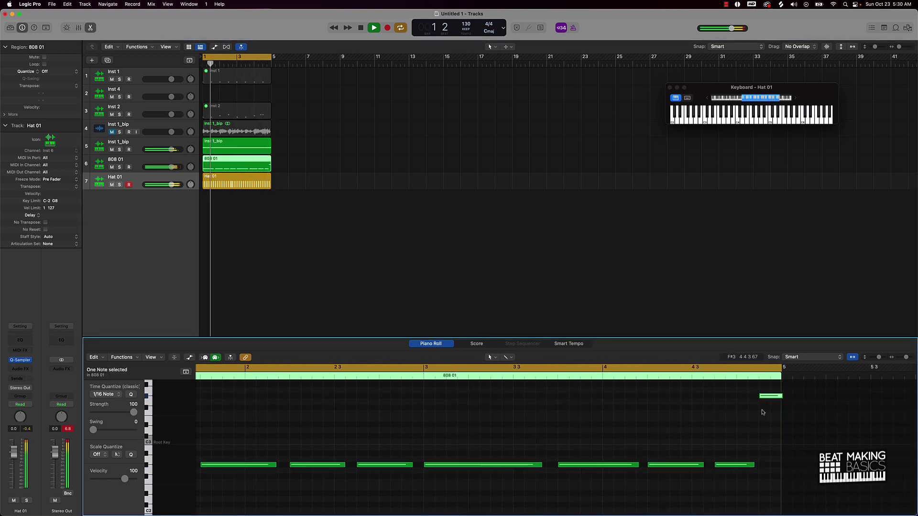
pyautogui.moveTo(767, 396); pyautogui.dragTo(753, 404)
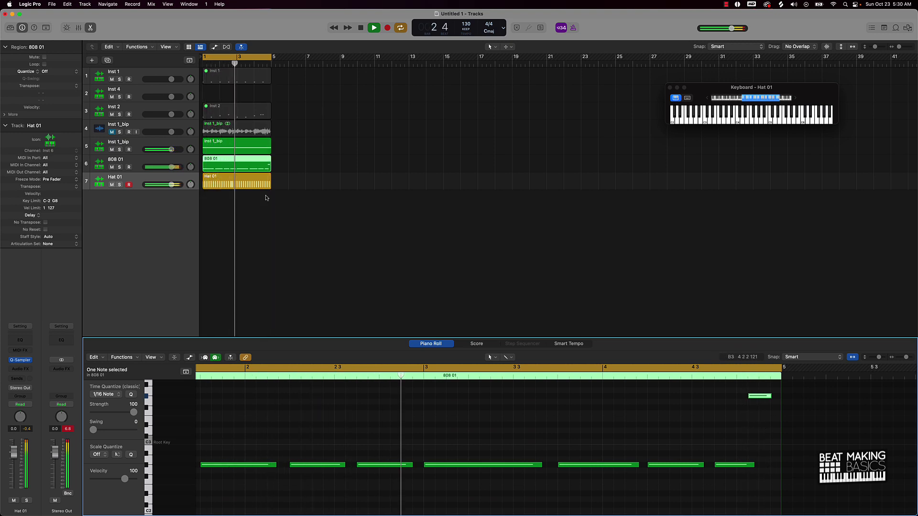
pyautogui.press('space')
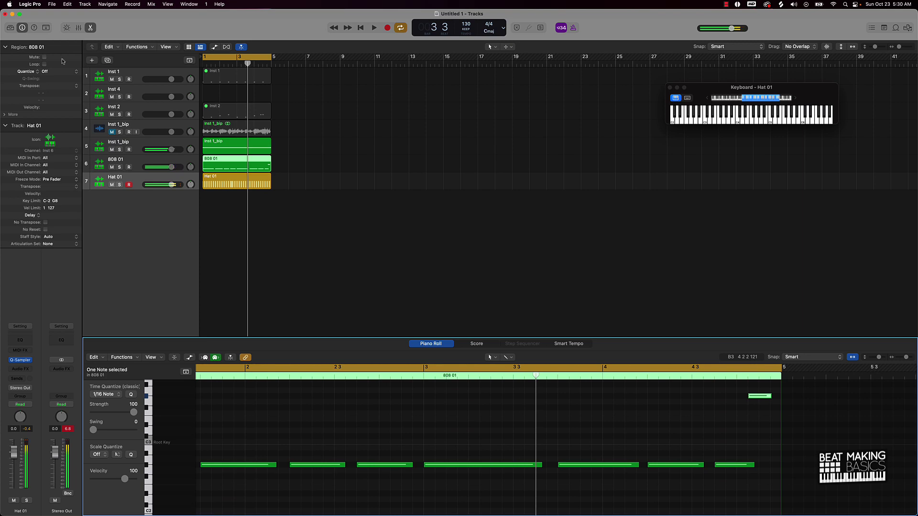
# Add a Quick Sampler (Single Sample) track below Hat 01 and load the Clap Trap preset.
pyautogui.click(91, 61)
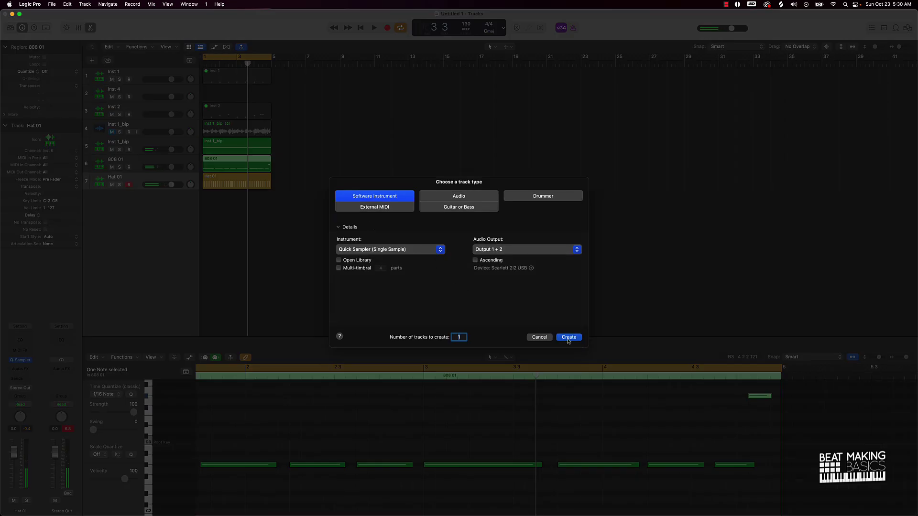
pyautogui.click(569, 338)
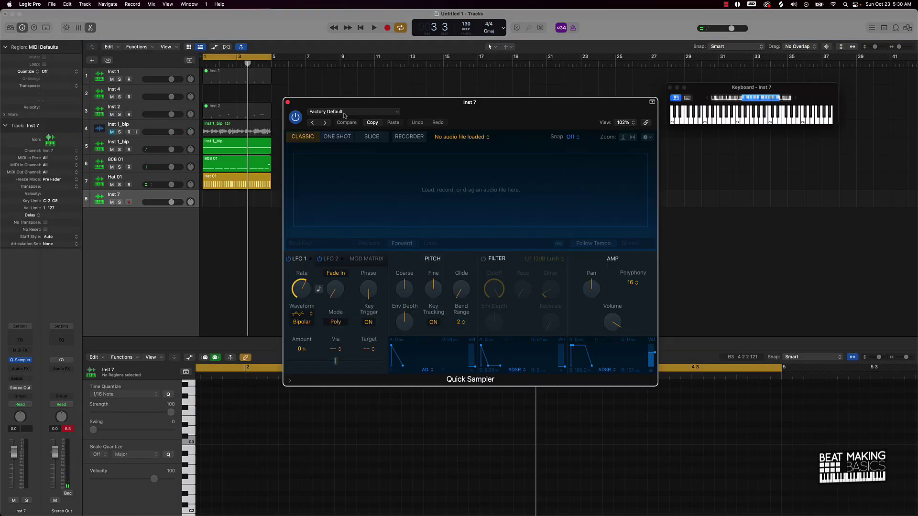
pyautogui.click(344, 113)
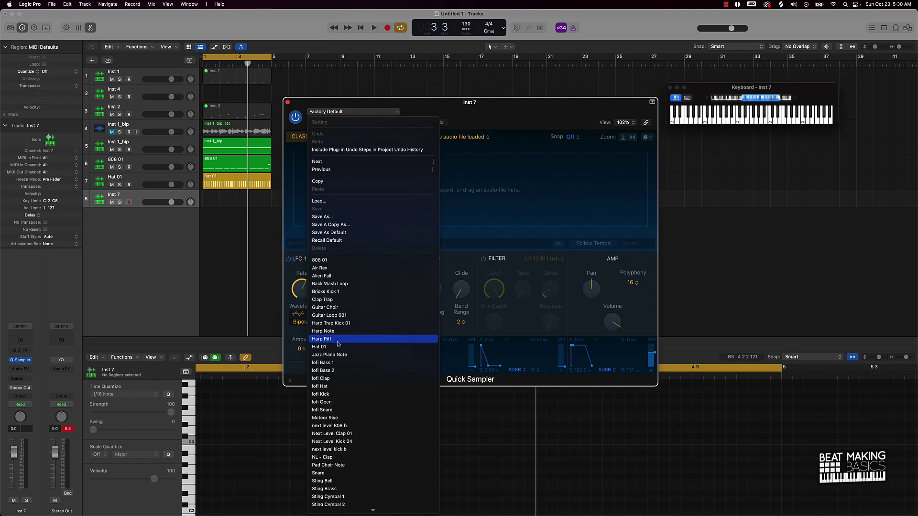
pyautogui.click(323, 299)
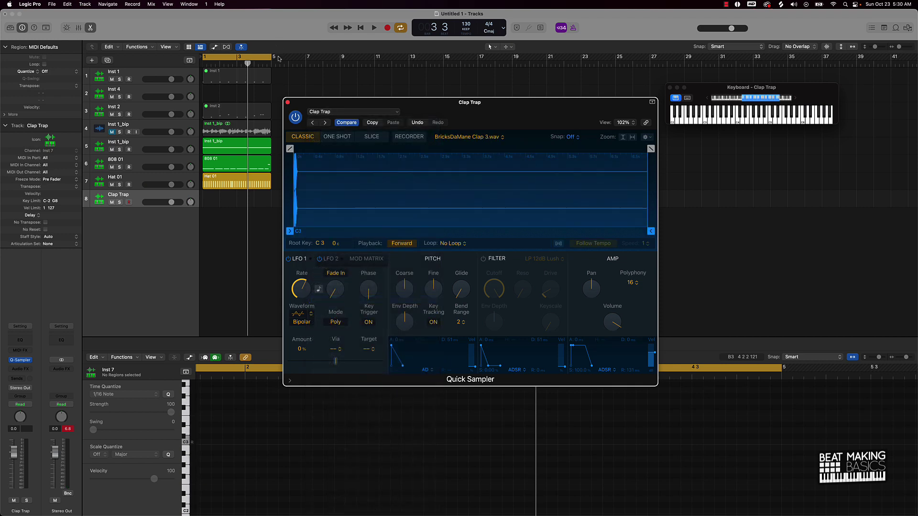
pyautogui.click(288, 103)
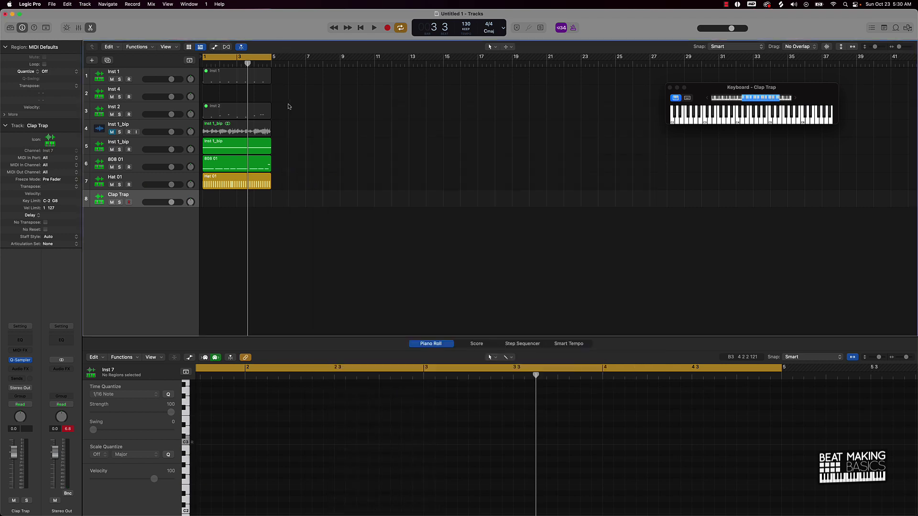
# Create a 16-step Clap Trap pattern with a hit on step 9, and move its region to start at bar 1.
pyautogui.click(520, 345)
pyautogui.click(575, 390)
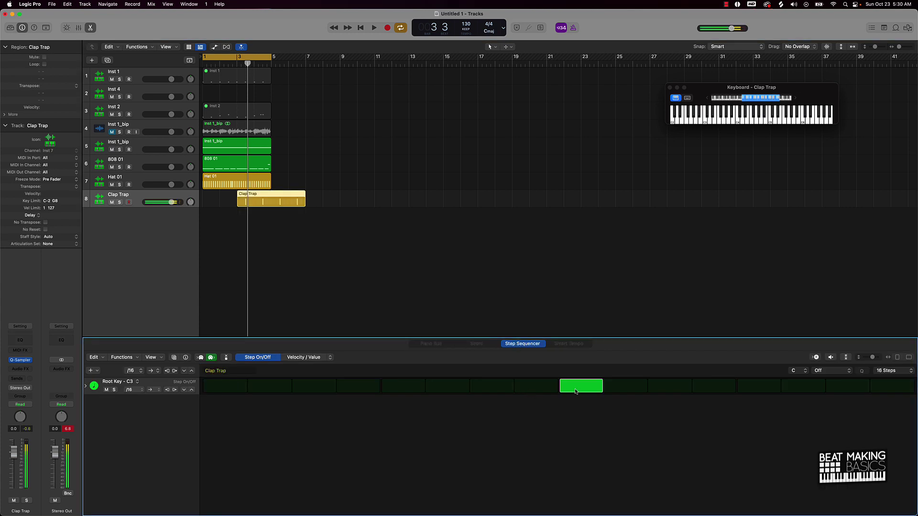
pyautogui.press('Return')
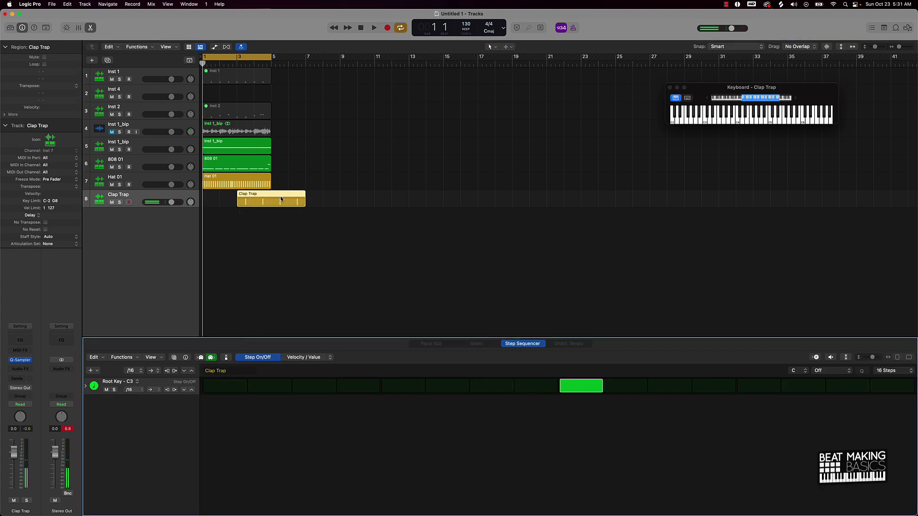
pyautogui.moveTo(282, 199); pyautogui.dragTo(246, 199)
# Play the full loop, raise the project tempo to 133, and stop playback.
pyautogui.press('space')
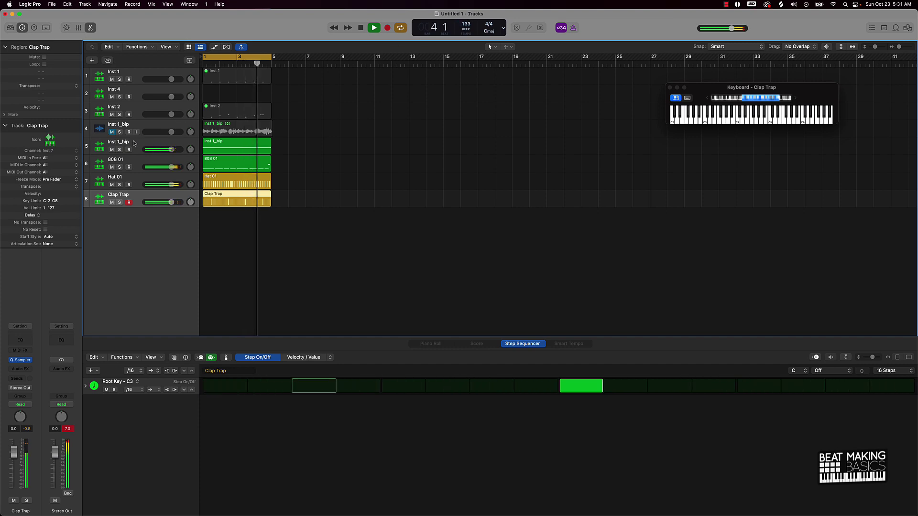
pyautogui.press('space')
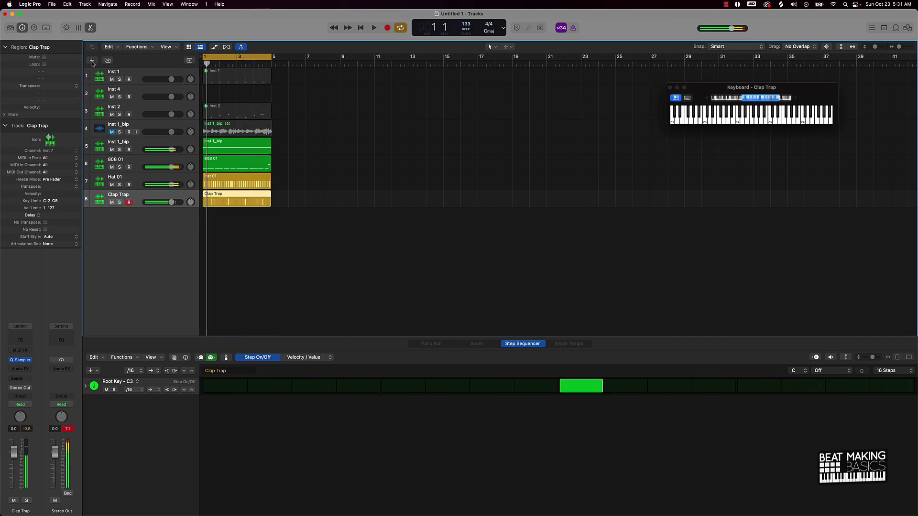
# Add a software instrument track with the Default Patch below Clap Trap, and show the sound Library.
pyautogui.click(92, 60)
pyautogui.click(387, 251)
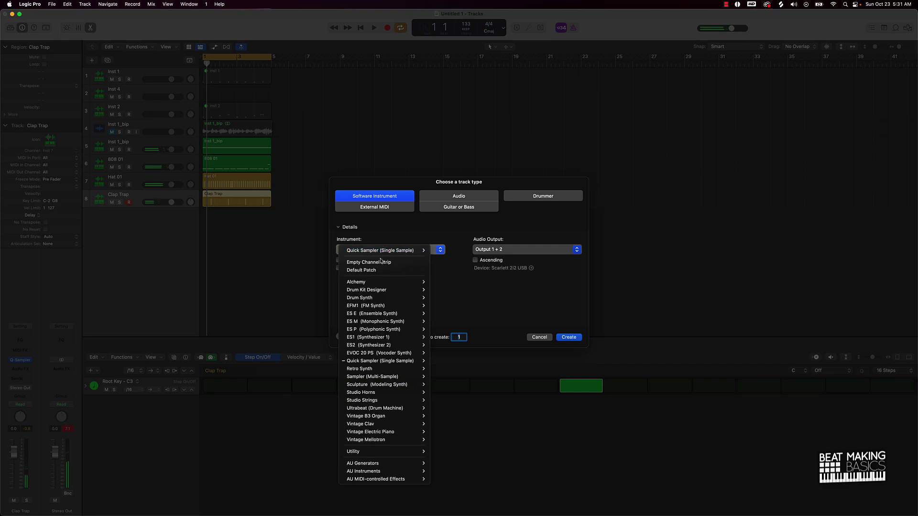
pyautogui.click(378, 267)
pyautogui.click(569, 337)
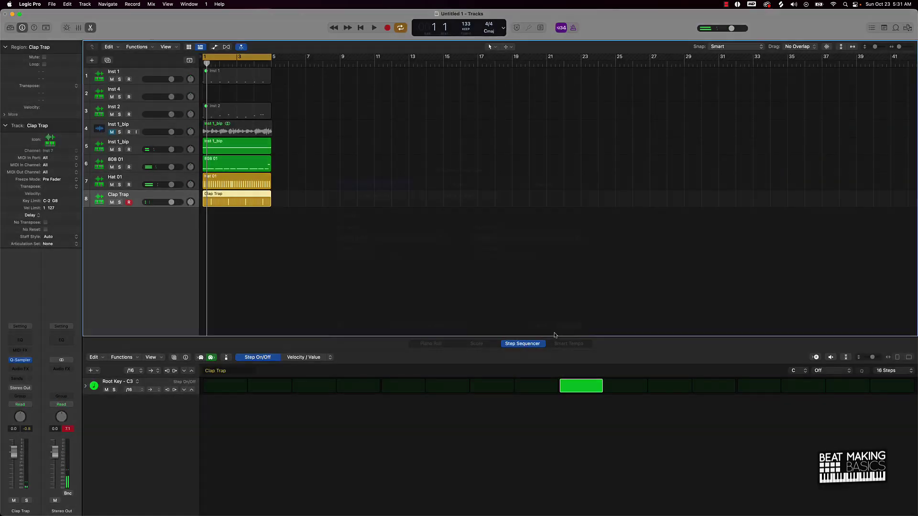
pyautogui.click(11, 29)
pyautogui.click(518, 345)
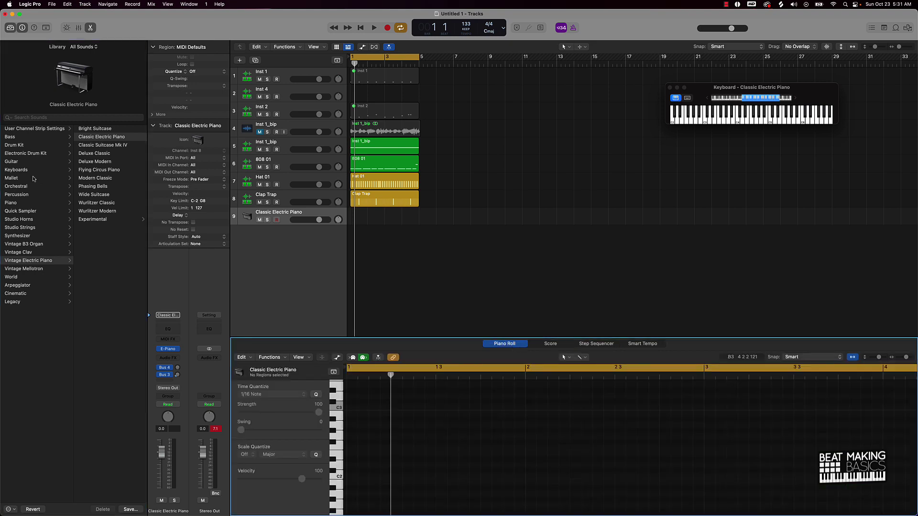
# Audition the synthesizer bell patch Echoing Glass Bells over the playing loop, and load Magical Bells on the new track instead.
pyautogui.click(27, 236)
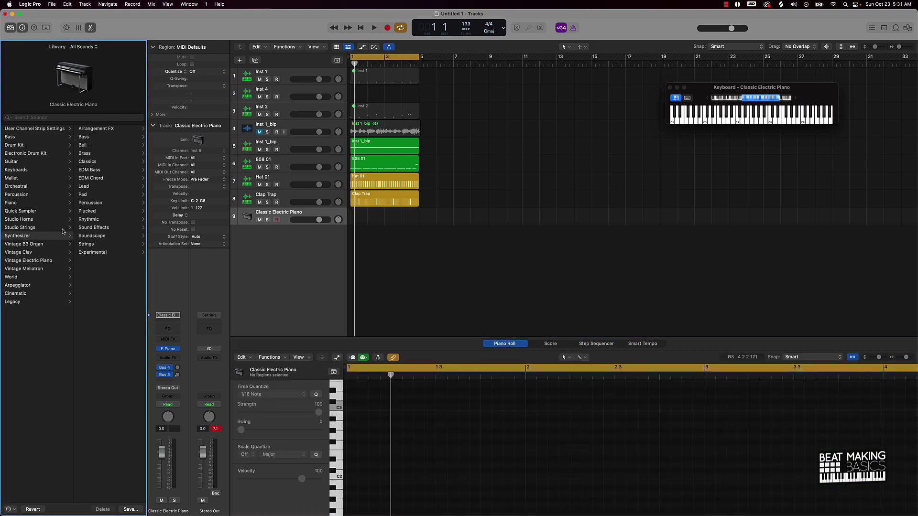
pyautogui.click(88, 147)
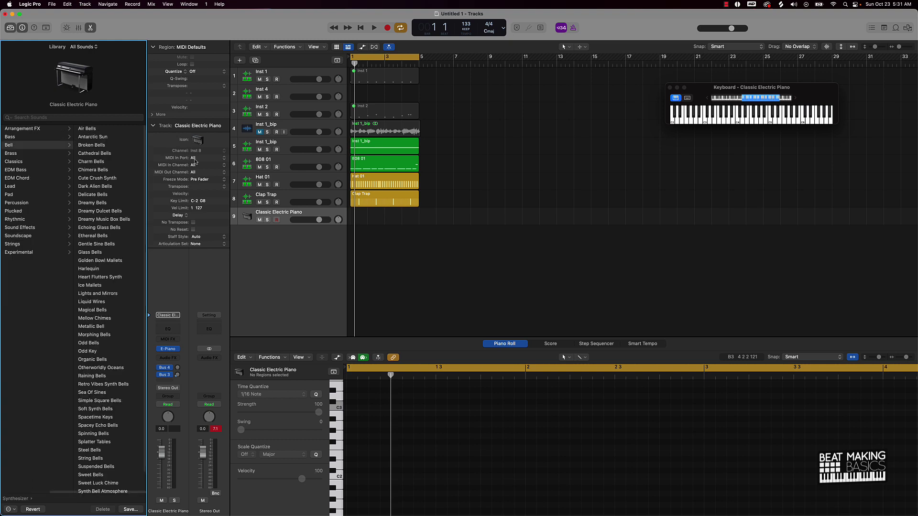
pyautogui.click(108, 228)
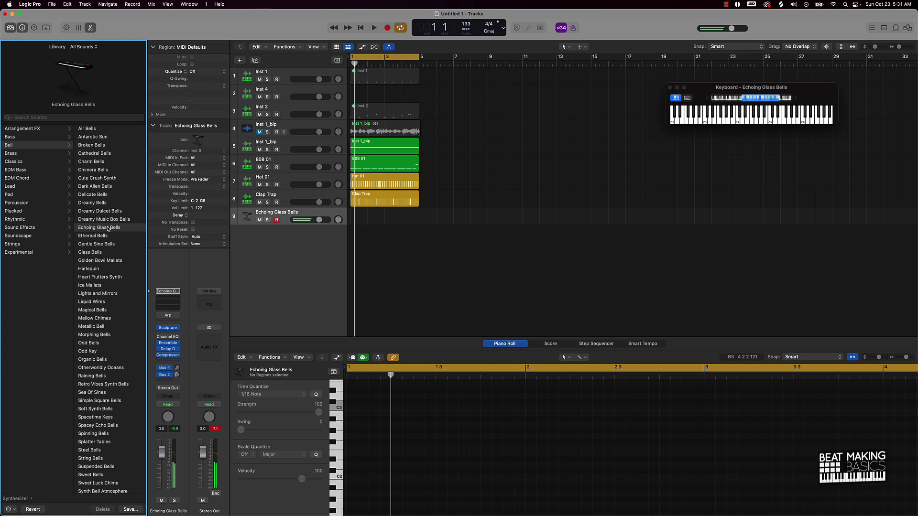
pyautogui.press('space')
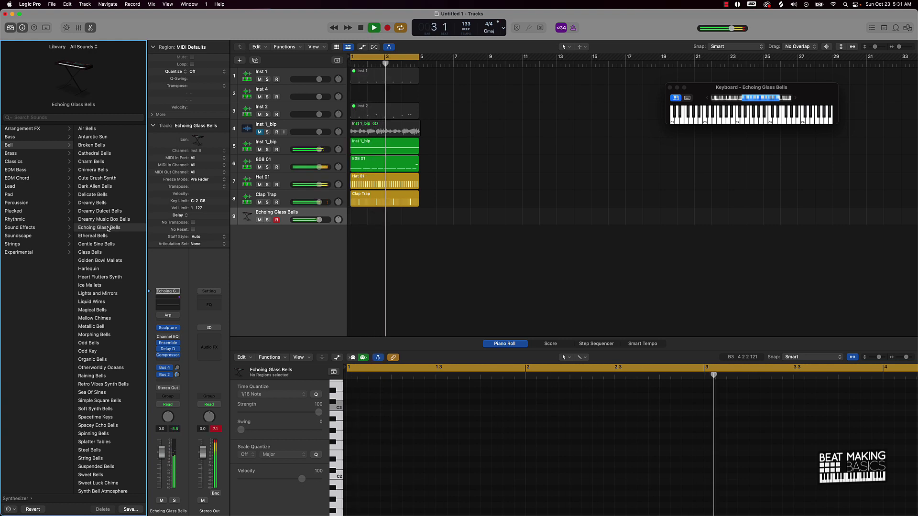
pyautogui.click(100, 311)
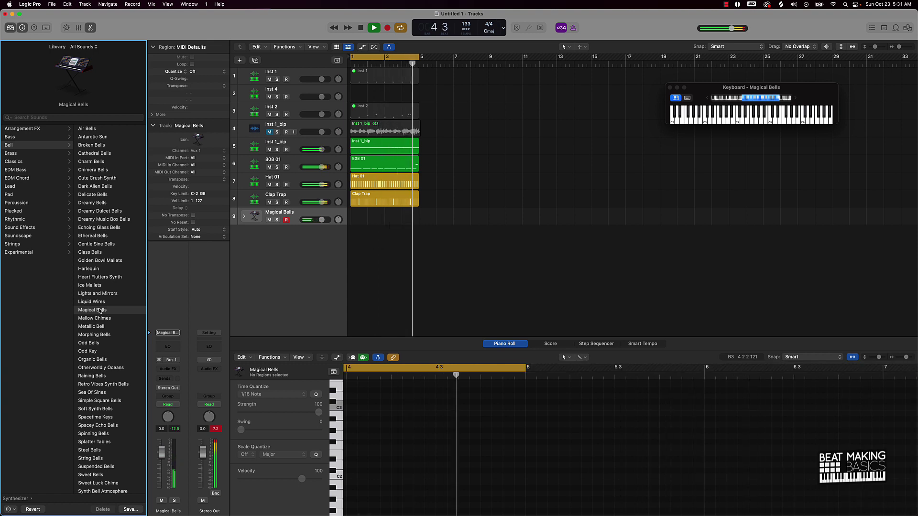
pyautogui.press('r')
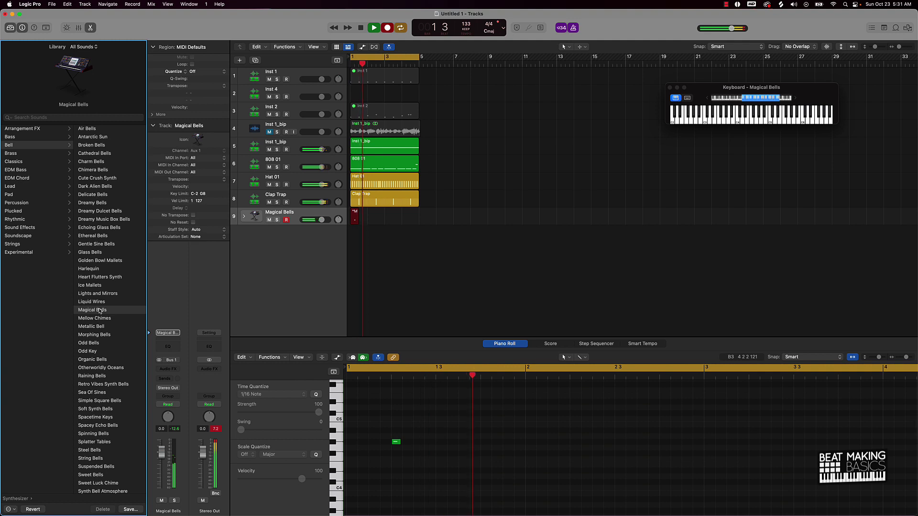
pyautogui.press('space')
pyautogui.press('super+z')
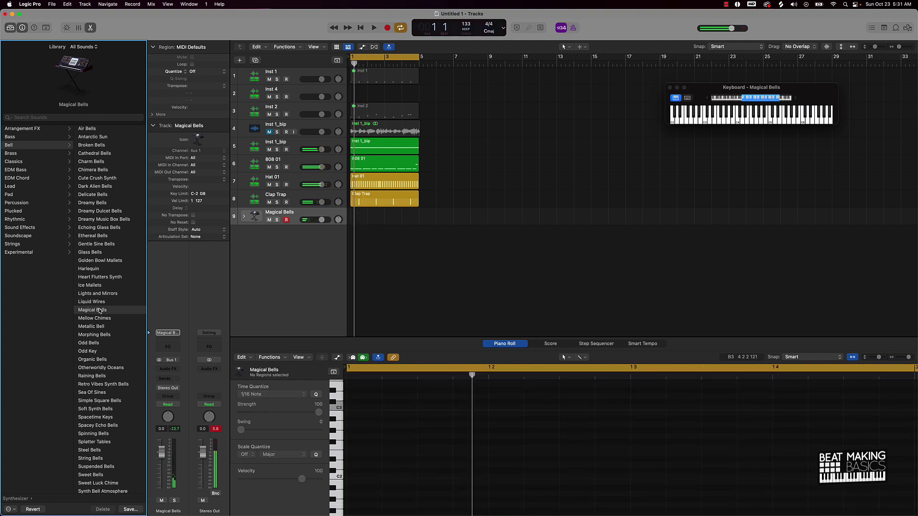
# Record a bell part on the Magical Bells track and shorten its region to bars 1 and 2.
pyautogui.press('r')
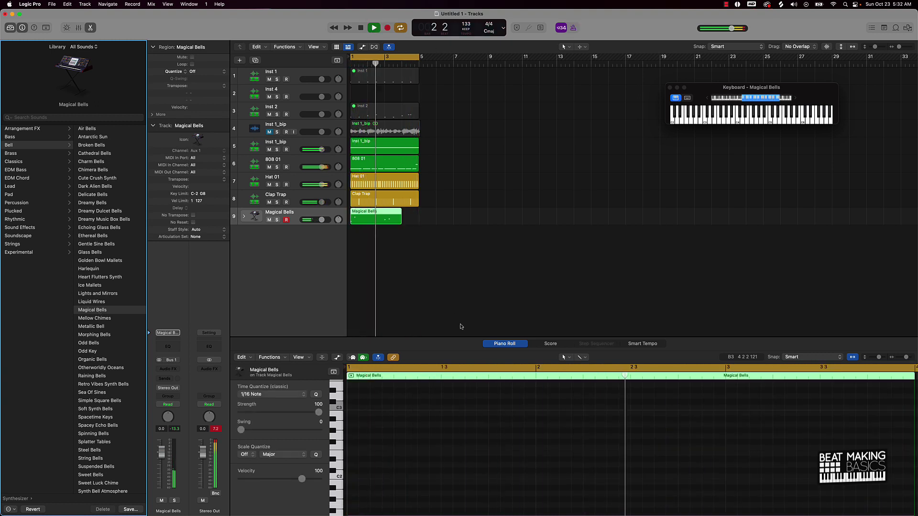
pyautogui.moveTo(402, 220); pyautogui.dragTo(379, 223)
pyautogui.click(389, 227)
pyautogui.click(374, 226)
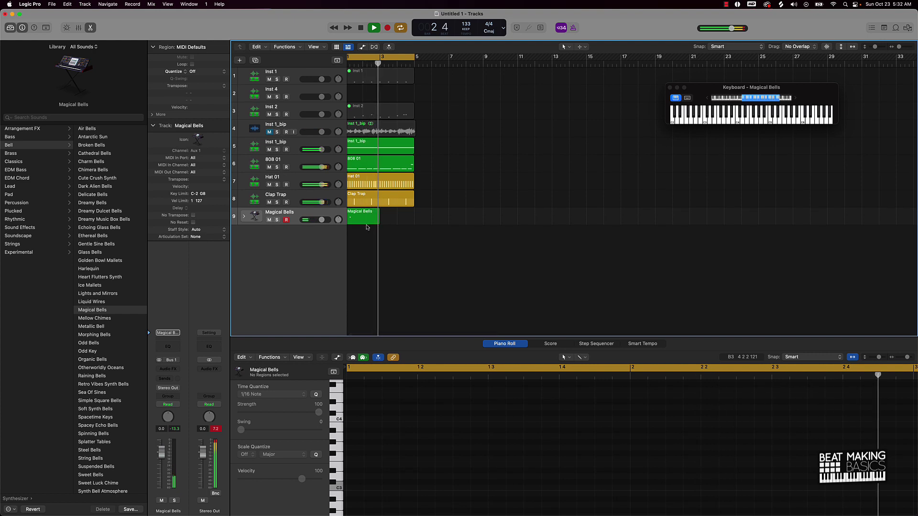
pyautogui.hscroll(-1, 369, 225)
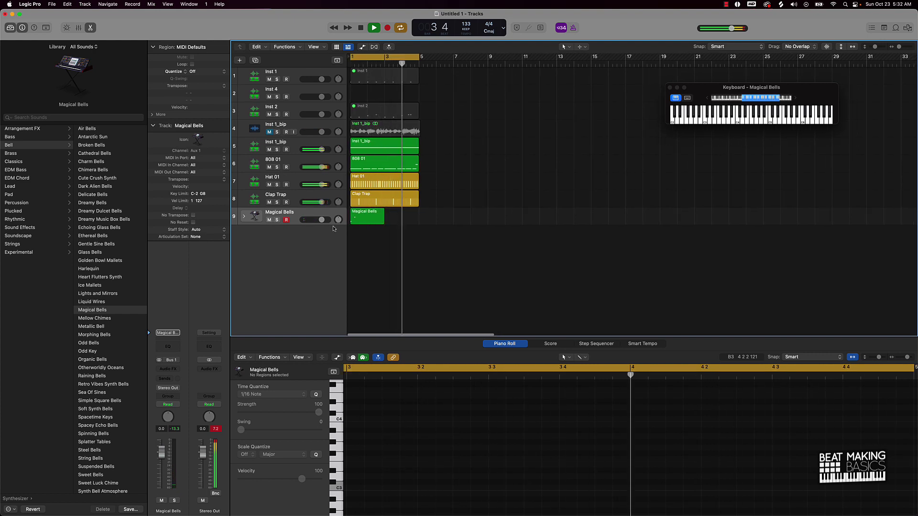
# Add a software instrument track with the Default Patch and load the synthesizer brass patch Eighties Synth Brass on it.
pyautogui.click(238, 60)
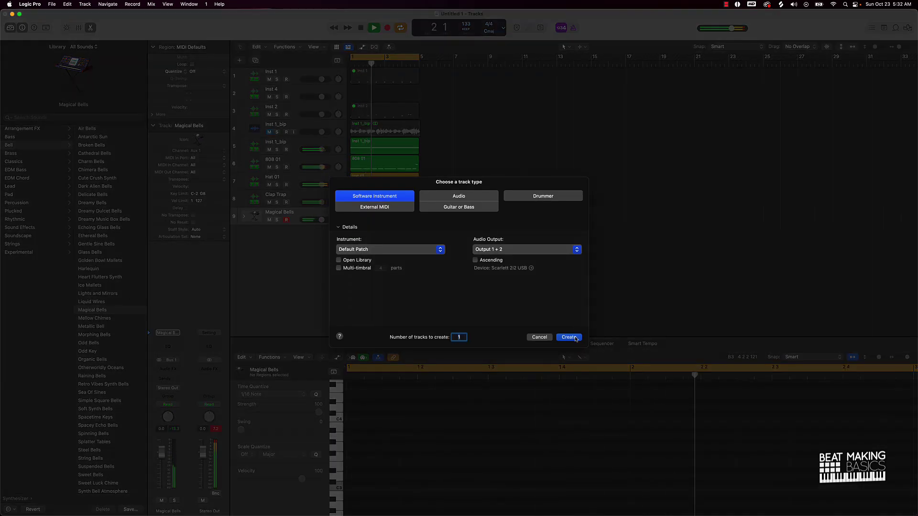
pyautogui.click(568, 337)
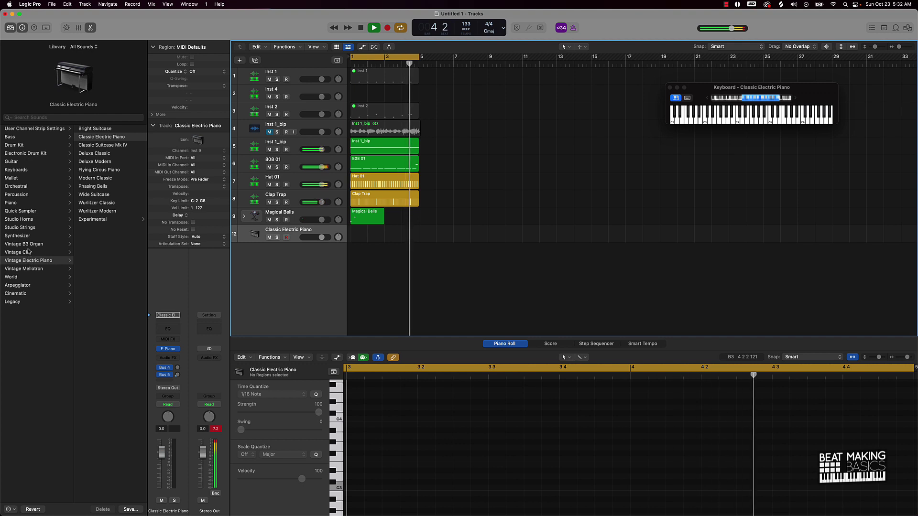
pyautogui.click(26, 236)
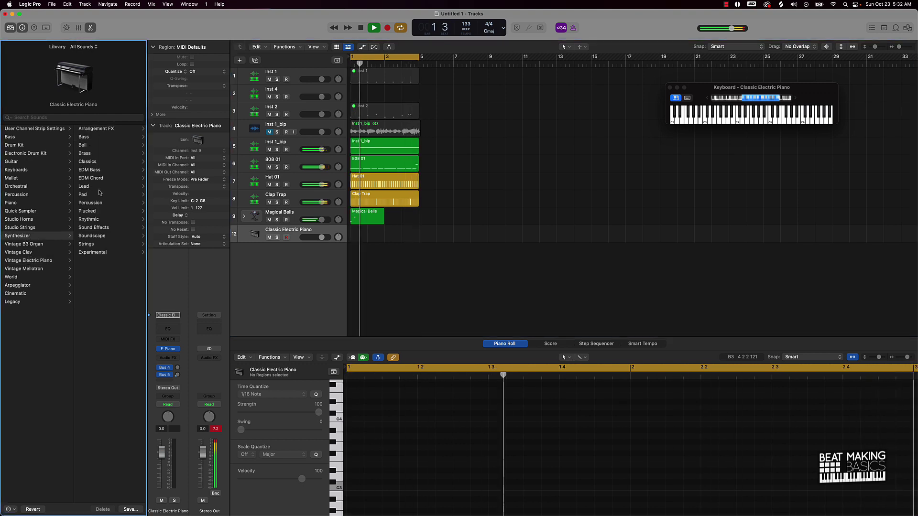
pyautogui.click(89, 153)
pyautogui.click(96, 187)
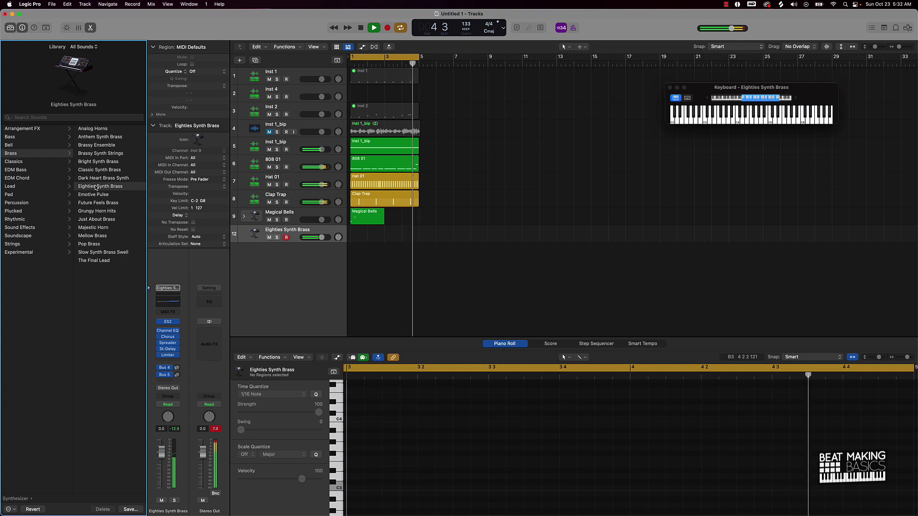
# Record a four-bar brass melody on the Eighties Synth Brass track and play it back with the beat.
pyautogui.press('r')
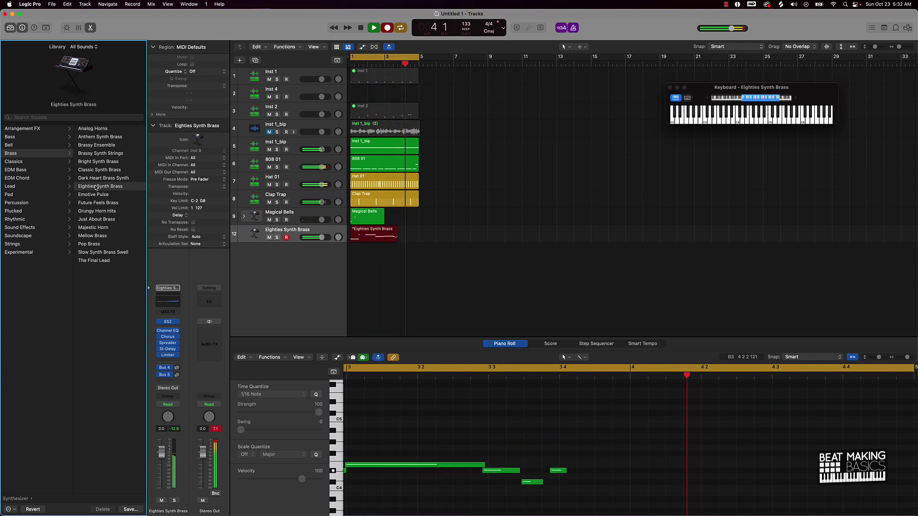
pyautogui.press('space')
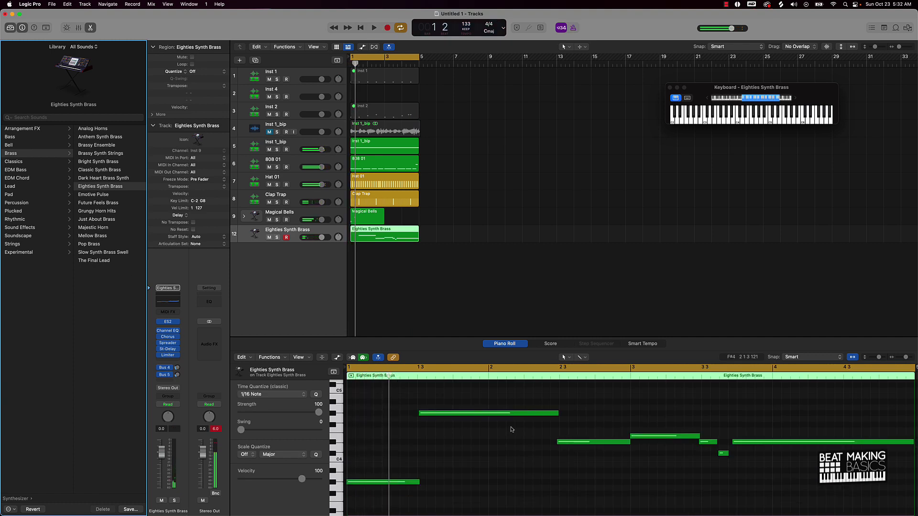
pyautogui.click(386, 483)
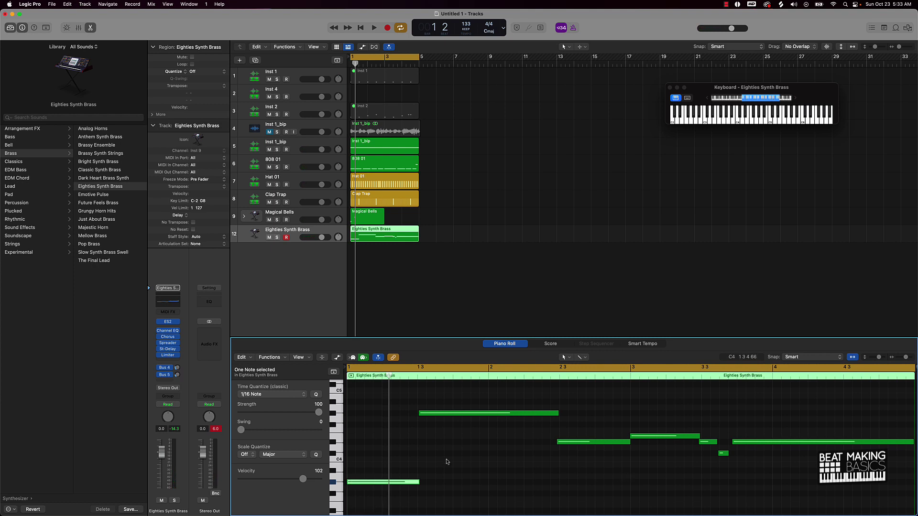
pyautogui.press('space')
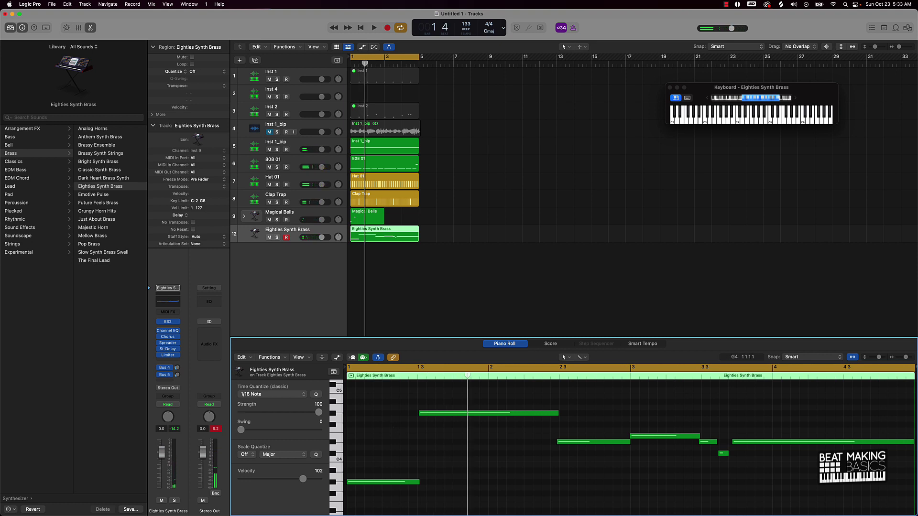
pyautogui.press('space')
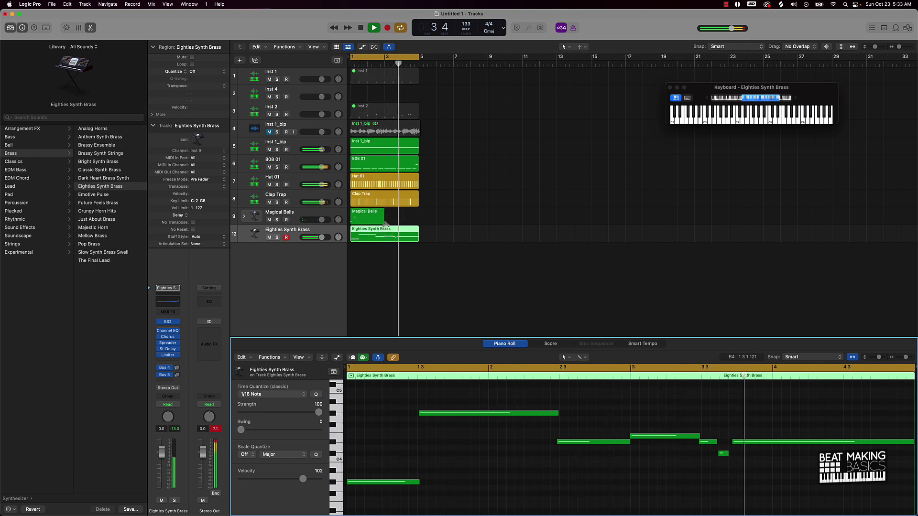
pyautogui.moveTo(383, 223); pyautogui.dragTo(382, 222)
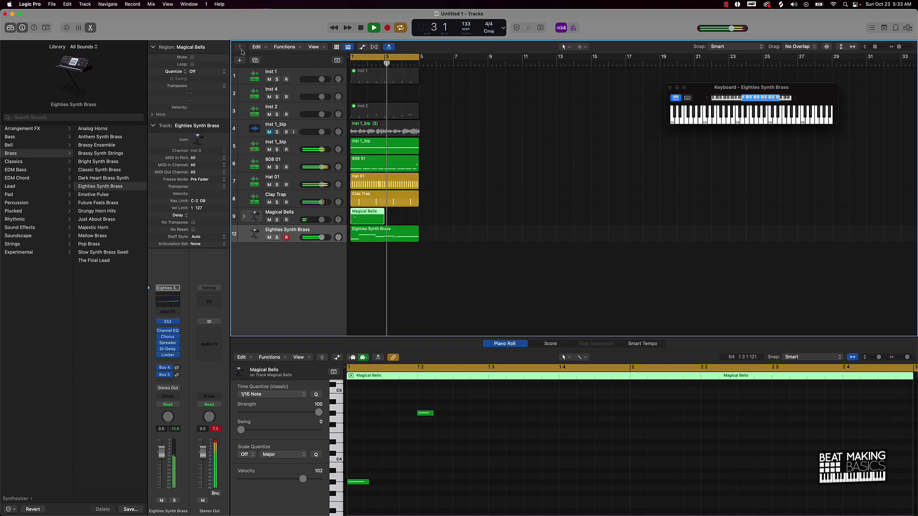
# Add a stereo Quick Sampler track below Clap Trap, show its Piano Roll, and load the Snare preset.
pyautogui.click(275, 197)
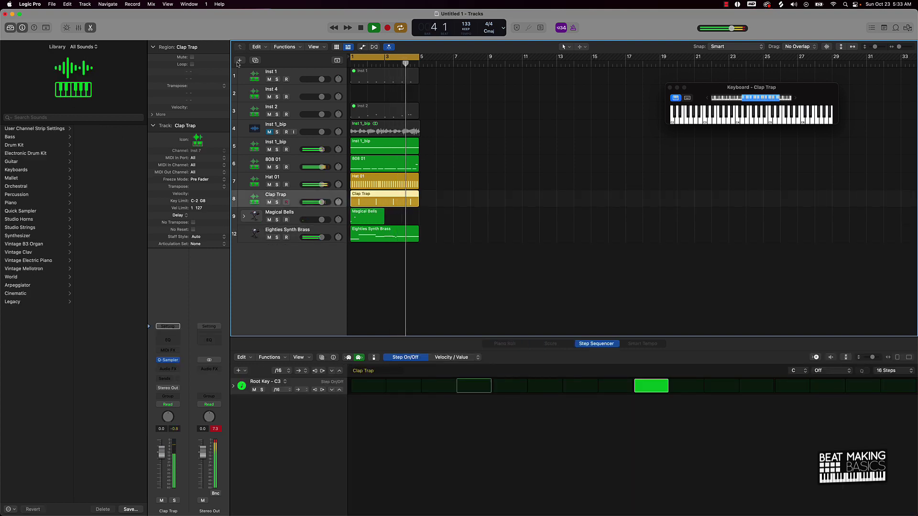
pyautogui.press('alt+super+n')
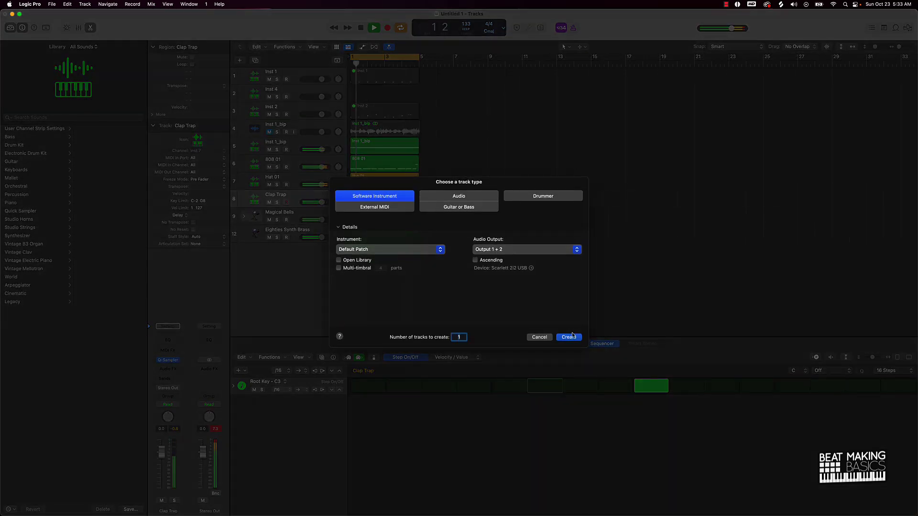
pyautogui.click(377, 249)
pyautogui.moveTo(385, 340)
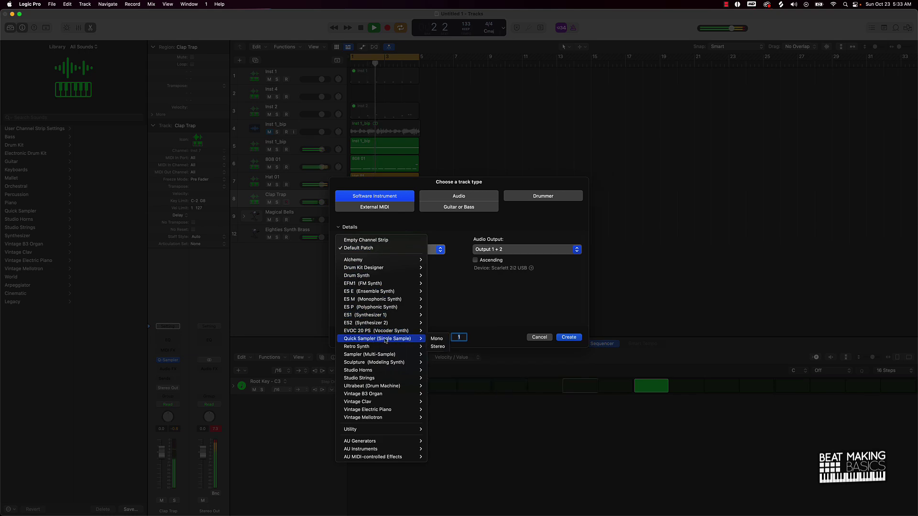
pyautogui.click(437, 348)
pyautogui.click(569, 337)
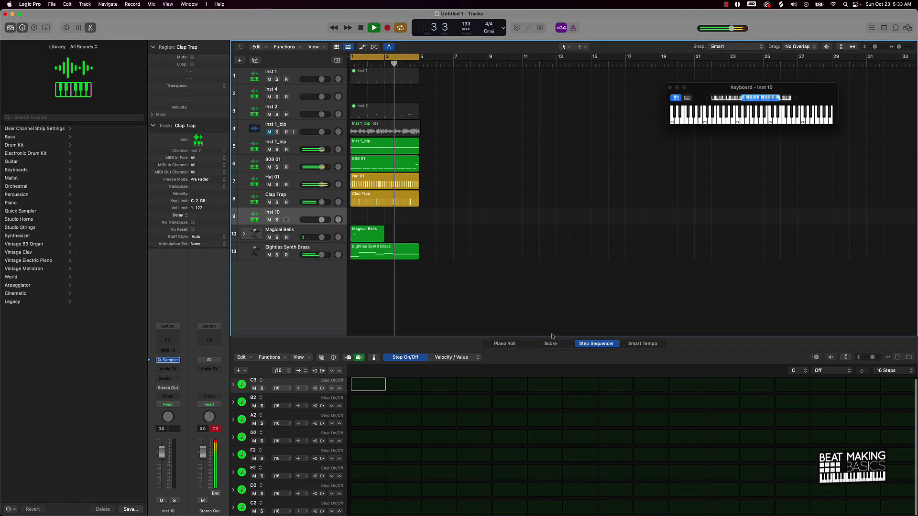
pyautogui.click(505, 344)
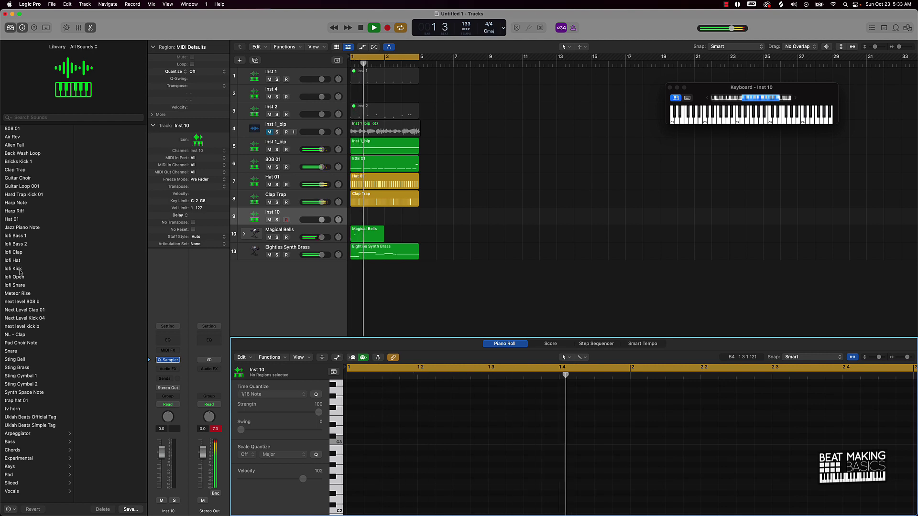
pyautogui.click(23, 351)
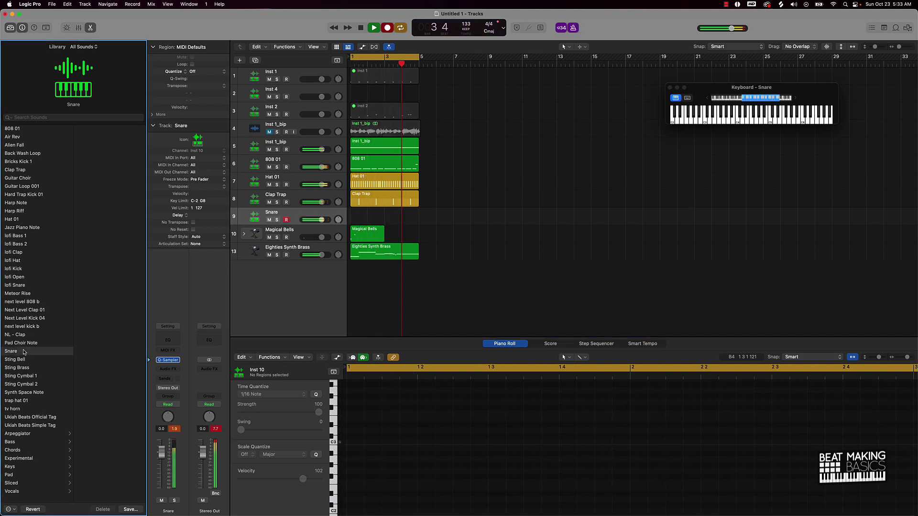
# Record a snare part across the four-bar loop and quantize all its notes to 1/16 with swing 25.
pyautogui.press('r')
pyautogui.press('space')
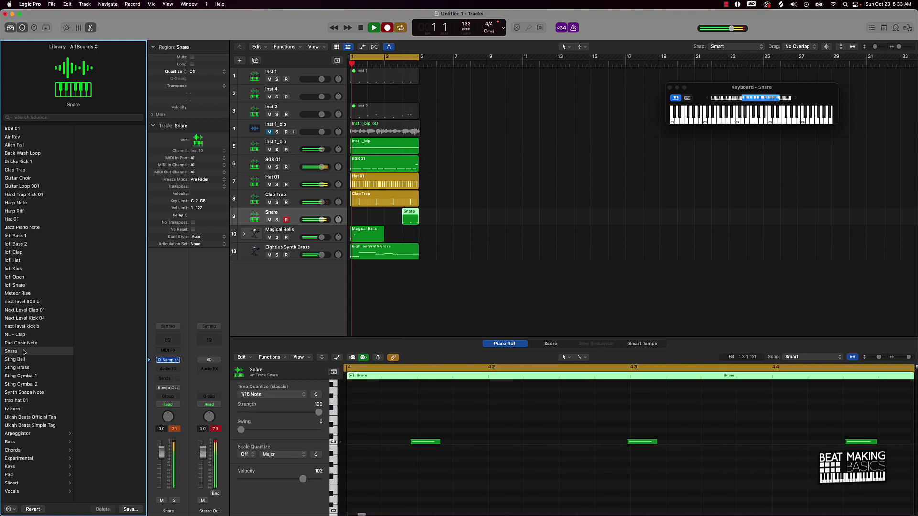
pyautogui.press('r')
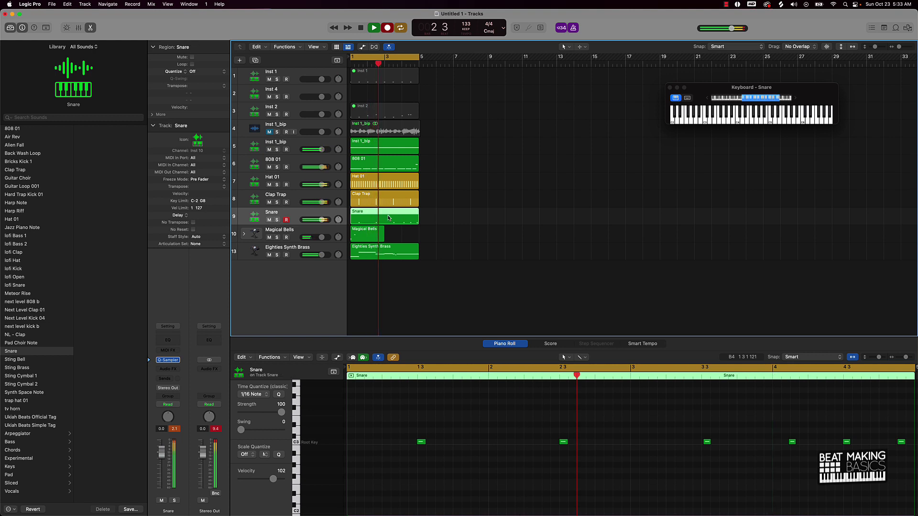
pyautogui.click(500, 424)
pyautogui.press('super+a')
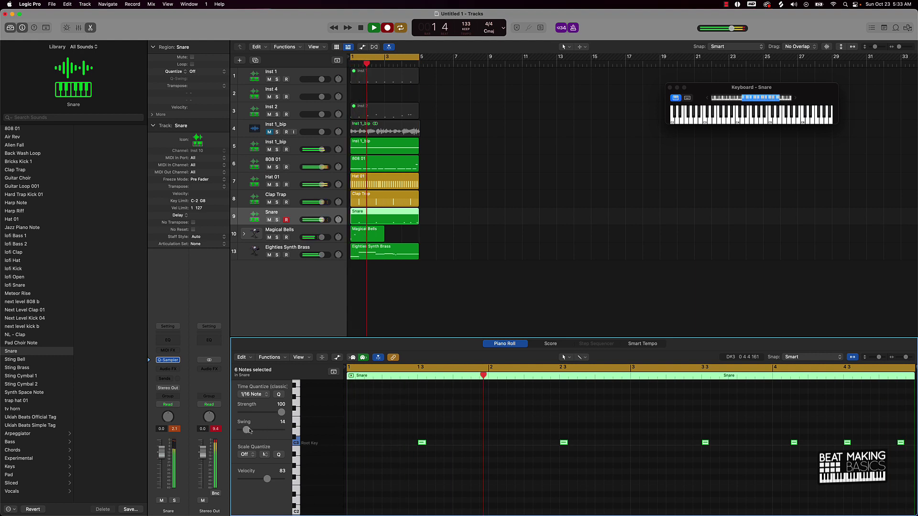
pyautogui.moveTo(253, 430); pyautogui.dragTo(255, 430)
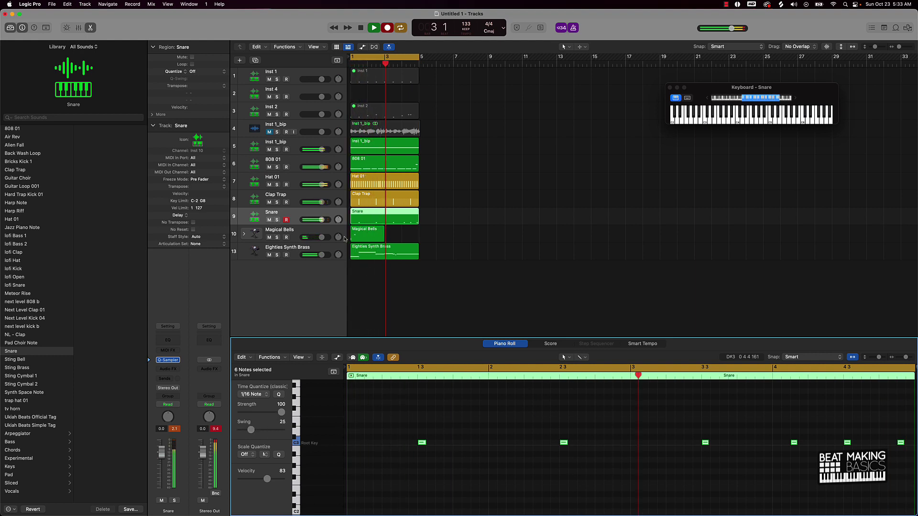
# Duplicate the Inst 1_bip sampler track, stop playback, and copy its four-bar region onto the new track.
pyautogui.click(389, 150)
pyautogui.press('super+d')
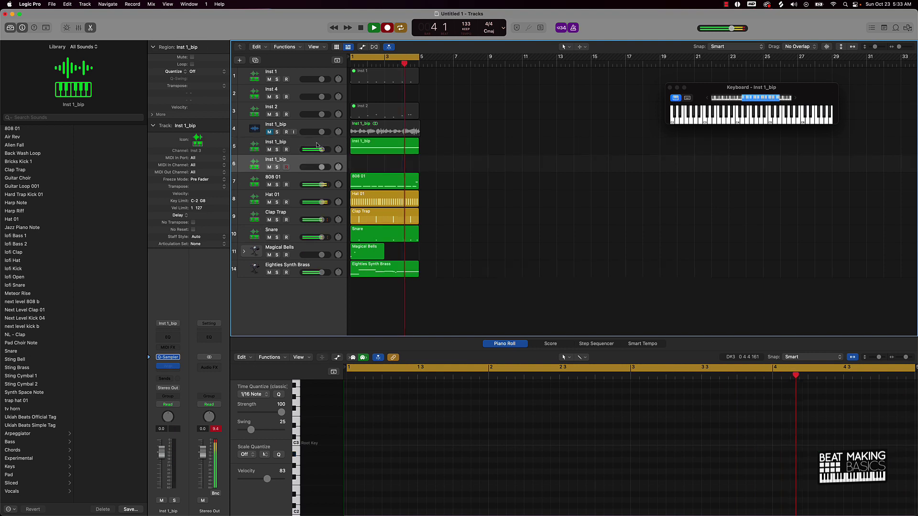
pyautogui.press('space')
pyautogui.click(389, 150)
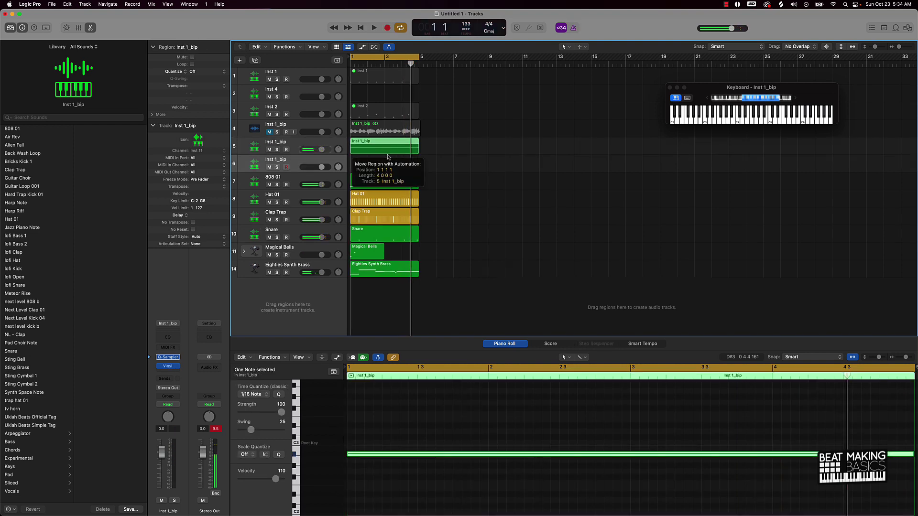
pyautogui.moveTo(388, 156); pyautogui.dragTo(385, 162)
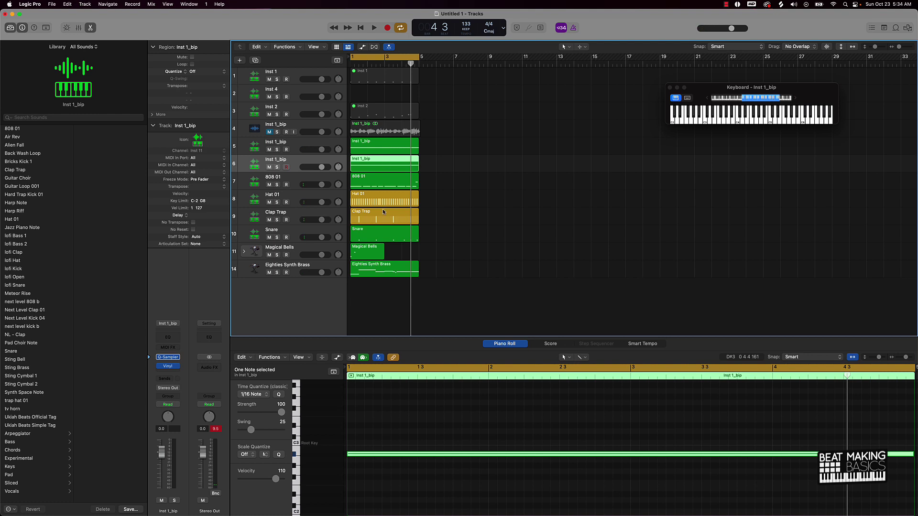
# Transpose the copied region's note up an octave, lower the duplicate track's volume to about -8.8 dB, and play the loop.
pyautogui.click(404, 435)
pyautogui.click(402, 454)
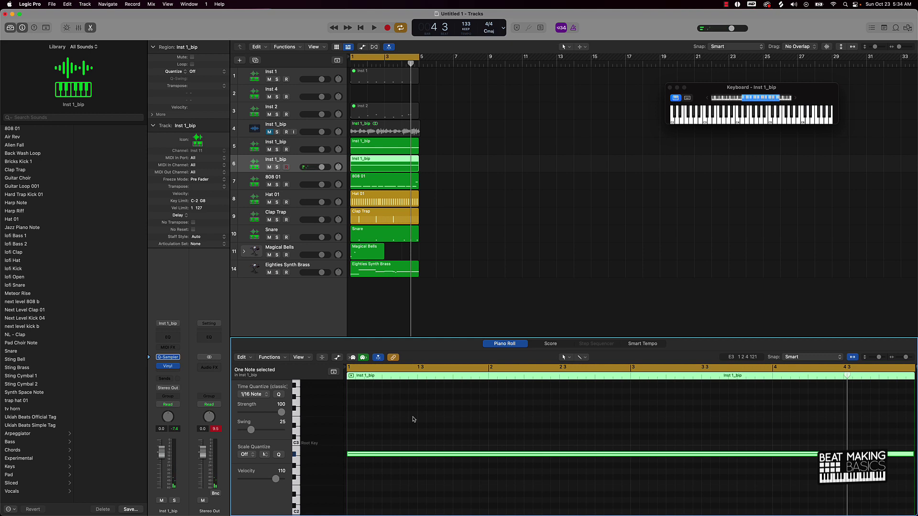
pyautogui.hotkey('alt', 'shift', 'Up')
pyautogui.click(414, 420)
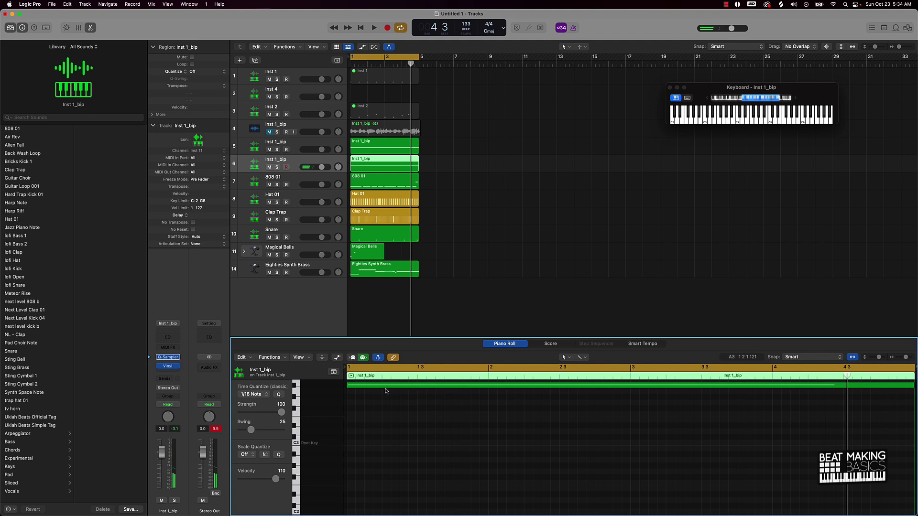
pyautogui.moveTo(320, 170); pyautogui.dragTo(300, 171)
pyautogui.press('space')
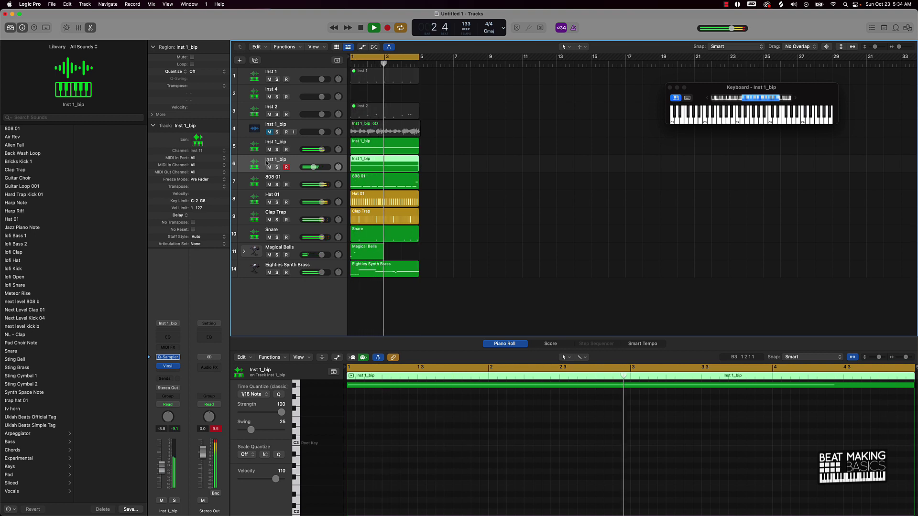
# Duplicate the Clap Trap track and load the Bricks Kick 1 preset on the new track.
pyautogui.click(255, 217)
pyautogui.press('super+d')
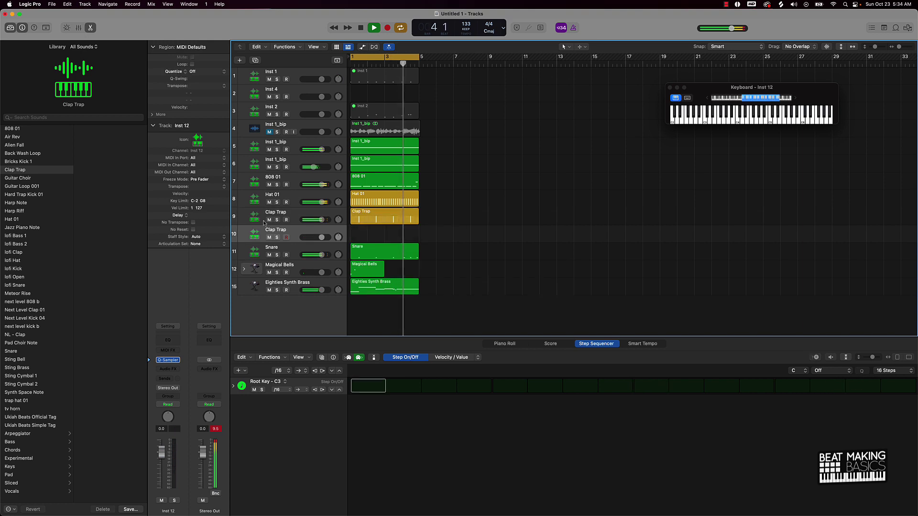
pyautogui.click(36, 162)
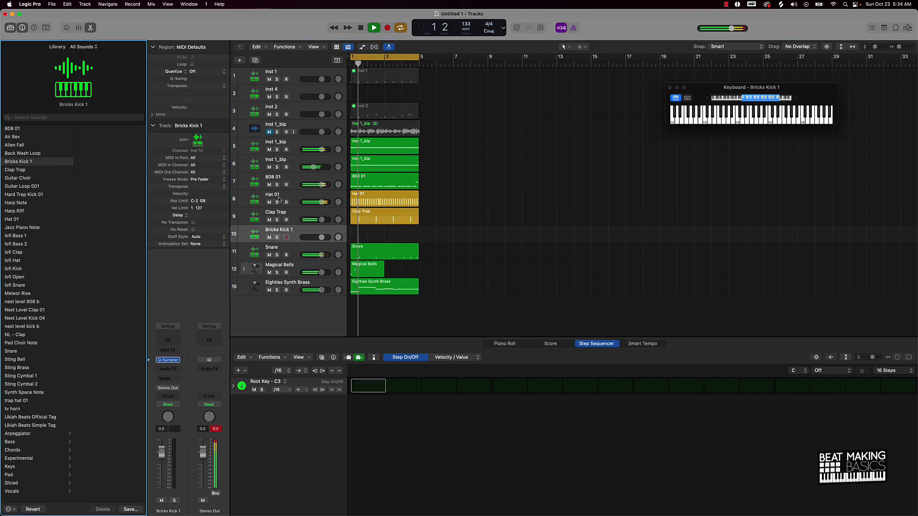
# Program a 64-step Bricks Kick 1 pattern with hits on steps 1, 13, 21, 27, 33, 34 and 35, checking it in playback.
pyautogui.click(367, 385)
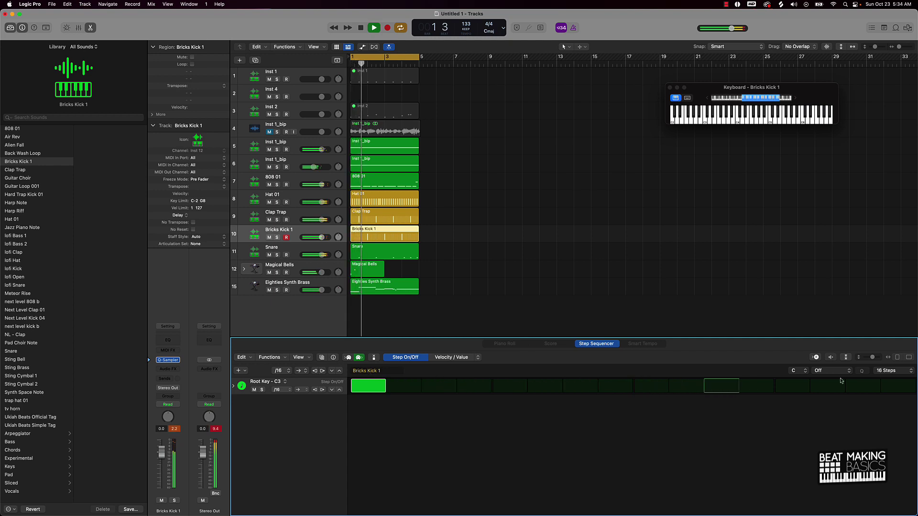
pyautogui.click(889, 412)
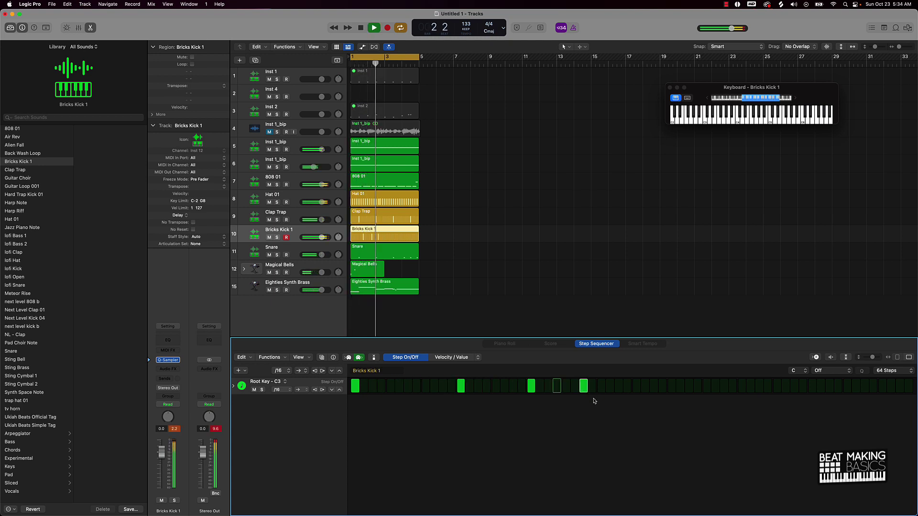
pyautogui.moveTo(634, 389); pyautogui.dragTo(656, 392)
pyautogui.press('space')
pyautogui.press('Return')
pyautogui.press('space')
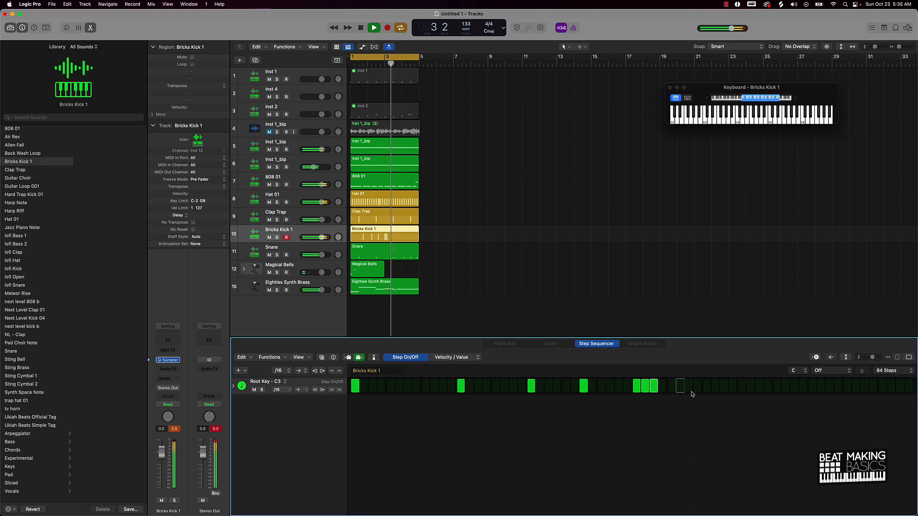
pyautogui.press('space')
# Add kick hits on steps 45, 53 and 59 of the Bricks Kick 1 pattern, listening to the loop between edits.
pyautogui.click(742, 387)
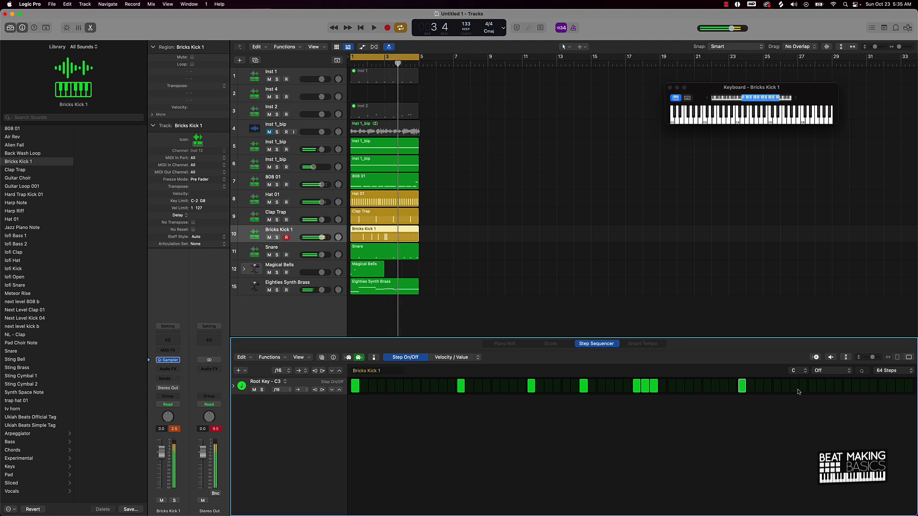
pyautogui.press('Return')
pyautogui.press('space')
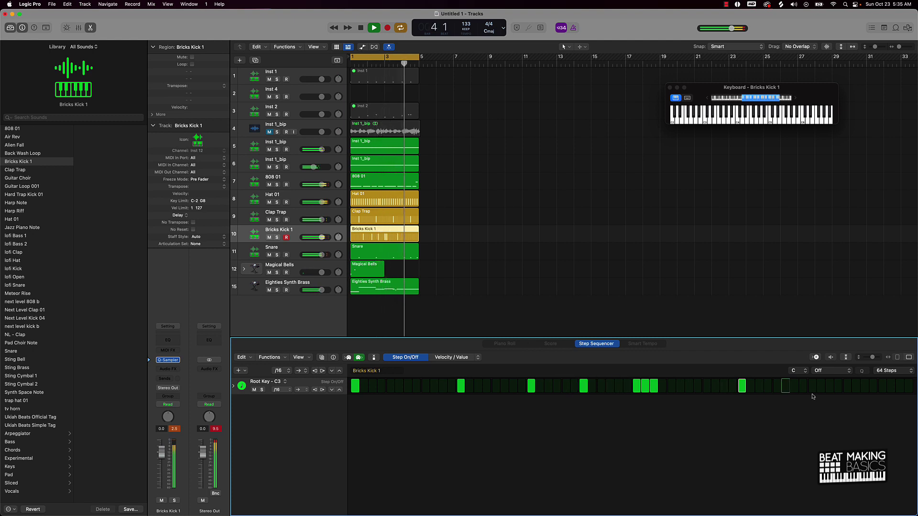
pyautogui.press('space')
pyautogui.click(812, 386)
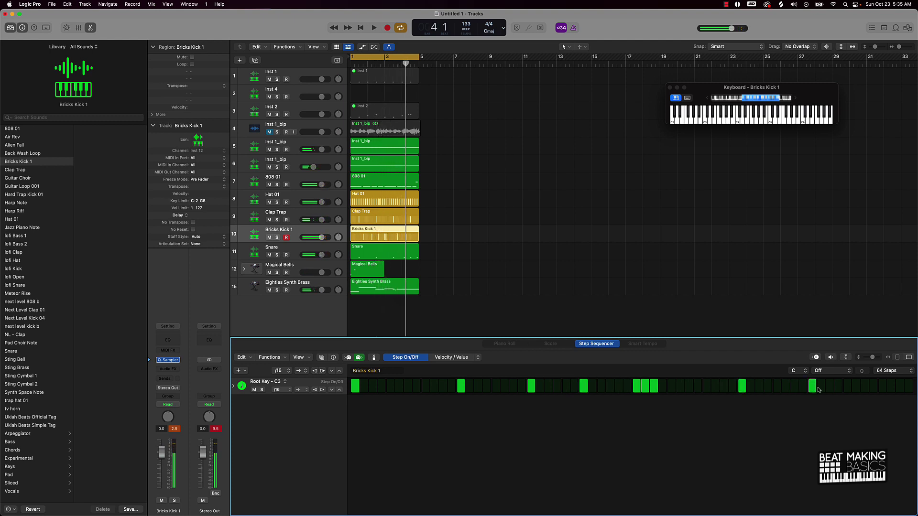
pyautogui.click(821, 386)
pyautogui.click(821, 386)
pyautogui.press('space')
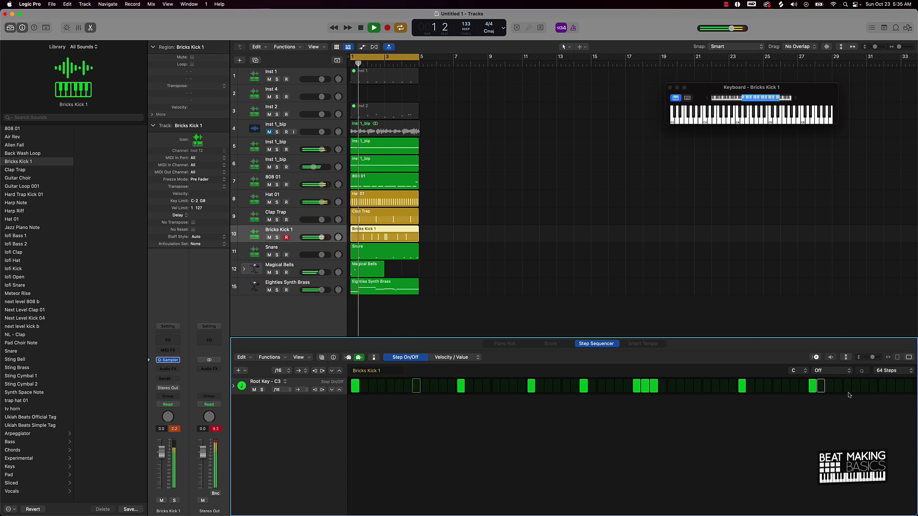
pyautogui.click(866, 388)
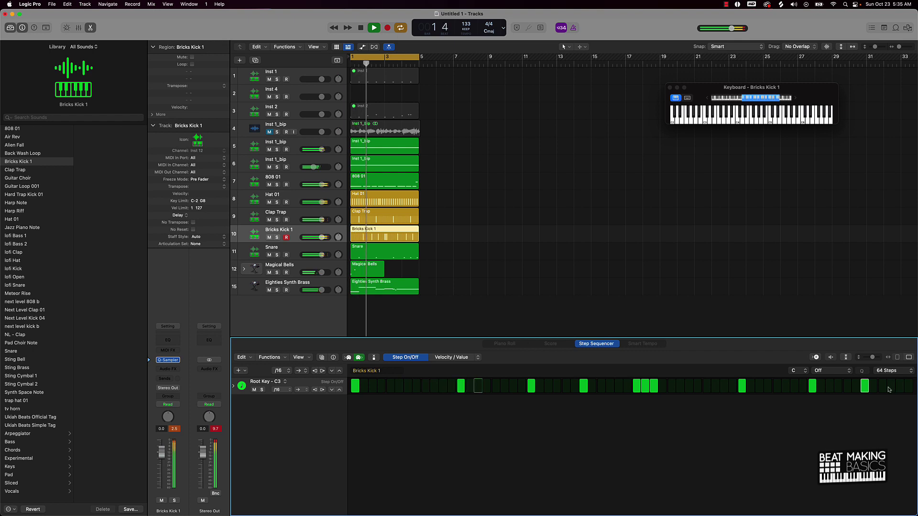
pyautogui.moveTo(882, 387); pyautogui.dragTo(883, 390)
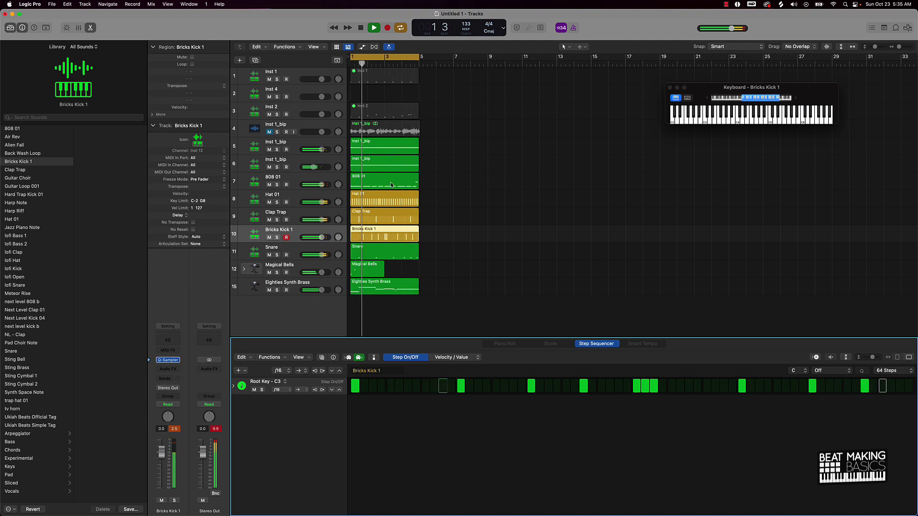
# Split the long 808 note starting at bar 3 into two 1/16 notes and one longer note, and play it back.
pyautogui.click(391, 185)
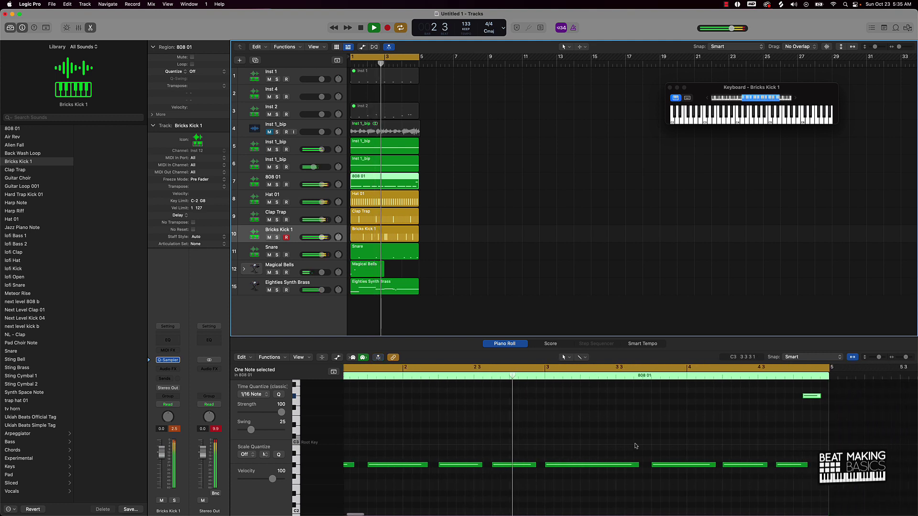
pyautogui.click(508, 447)
pyautogui.press('space')
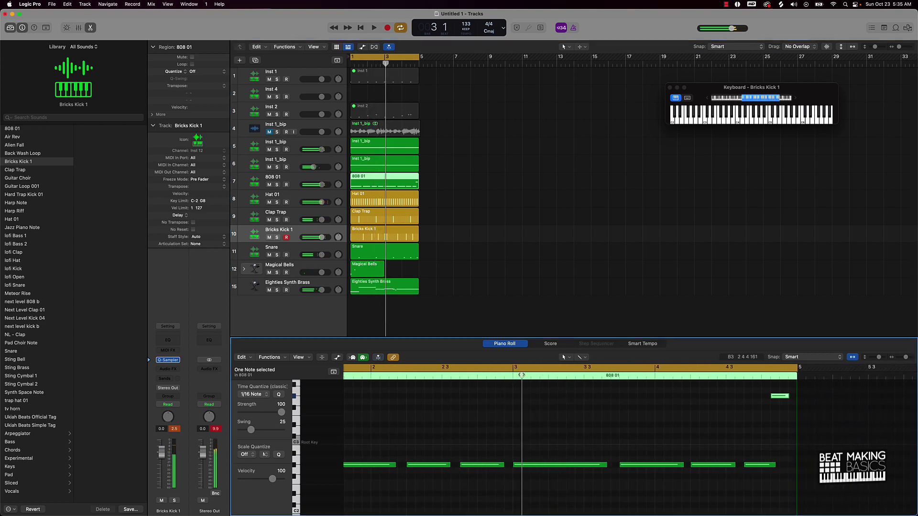
pyautogui.hscroll(-3, 521, 375)
pyautogui.click(651, 467)
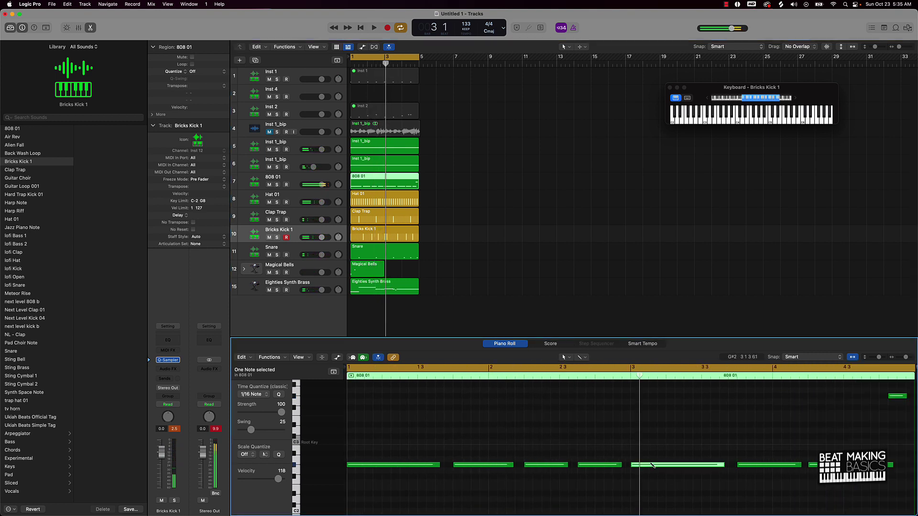
pyautogui.click(652, 464)
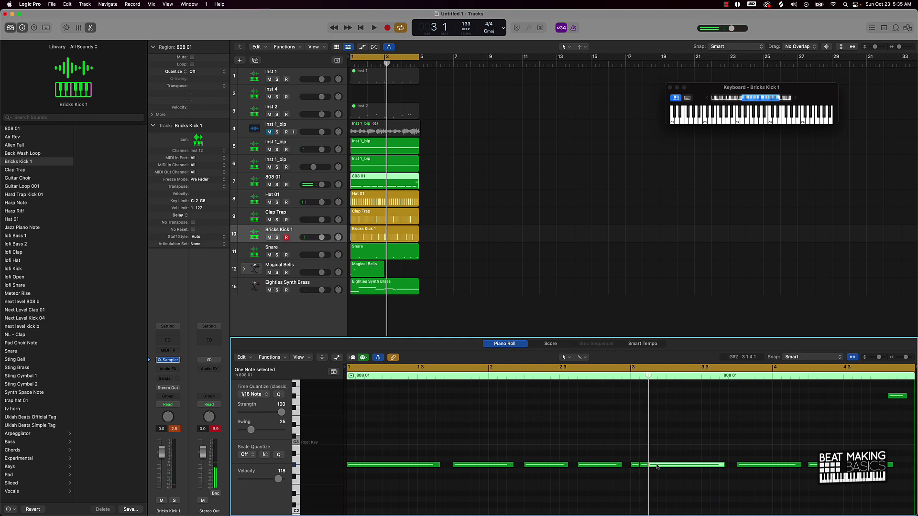
pyautogui.press('space')
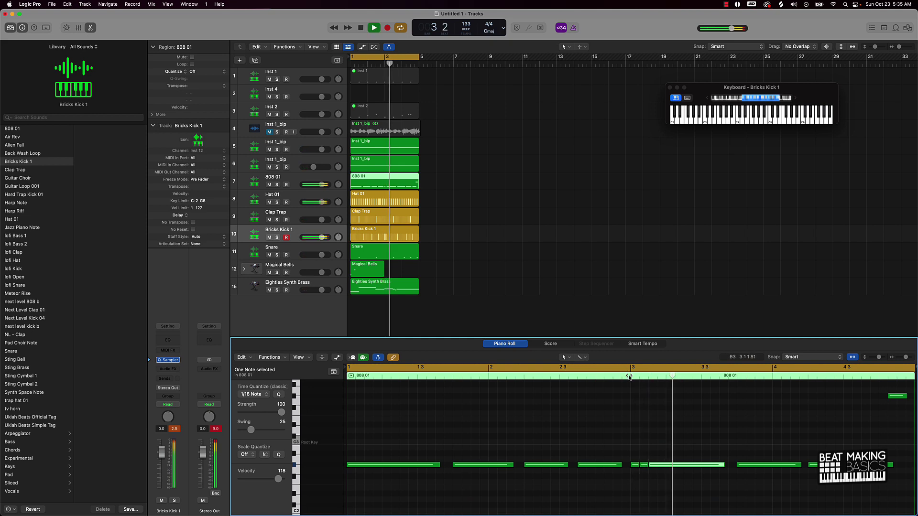
pyautogui.click(638, 414)
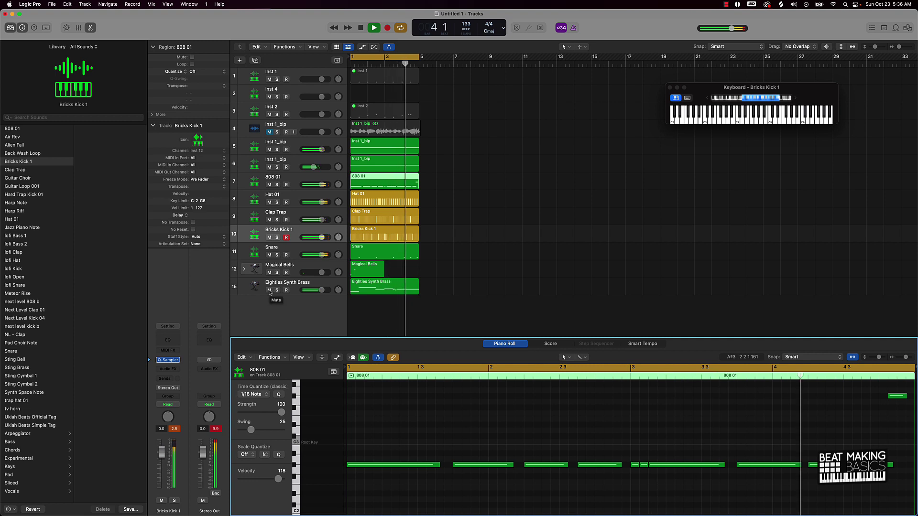
# Mute the Eighties Synth Brass track, stop playback with no region selected, and reset the channel peak meters.
pyautogui.click(270, 290)
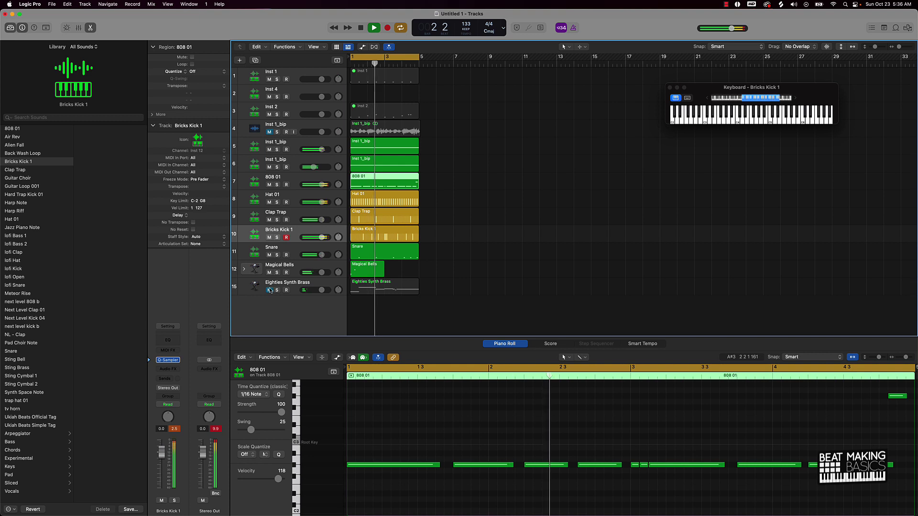
pyautogui.press('space')
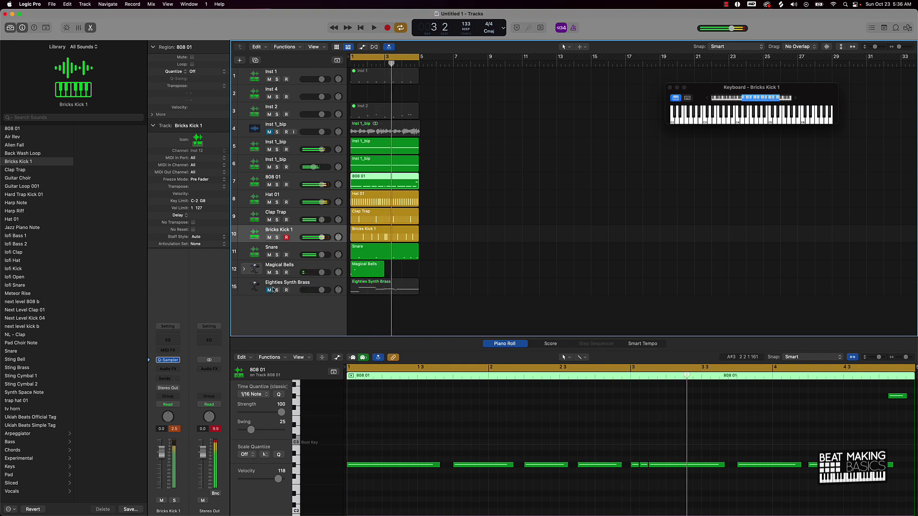
pyautogui.click(492, 268)
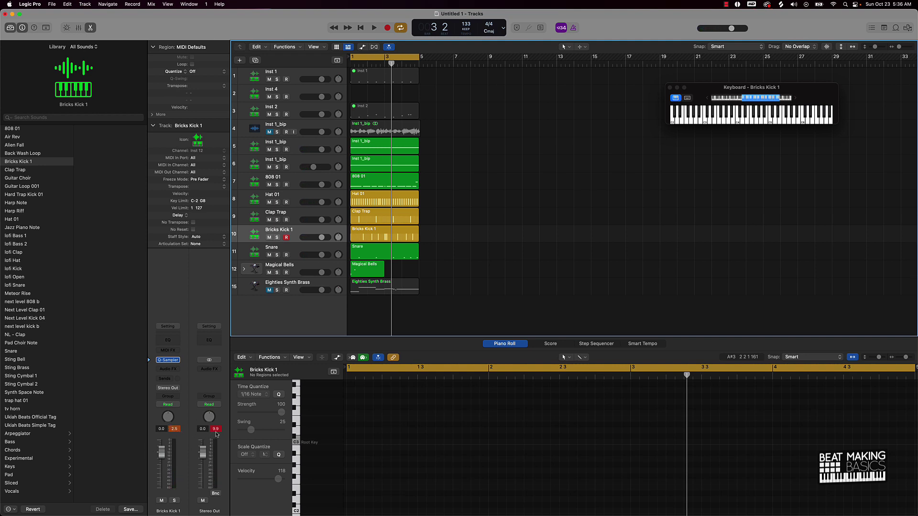
pyautogui.click(173, 429)
# Toggle solo on and off for the upper Inst 1_bip sampler track, and delete the empty Inst 4 track.
pyautogui.click(277, 149)
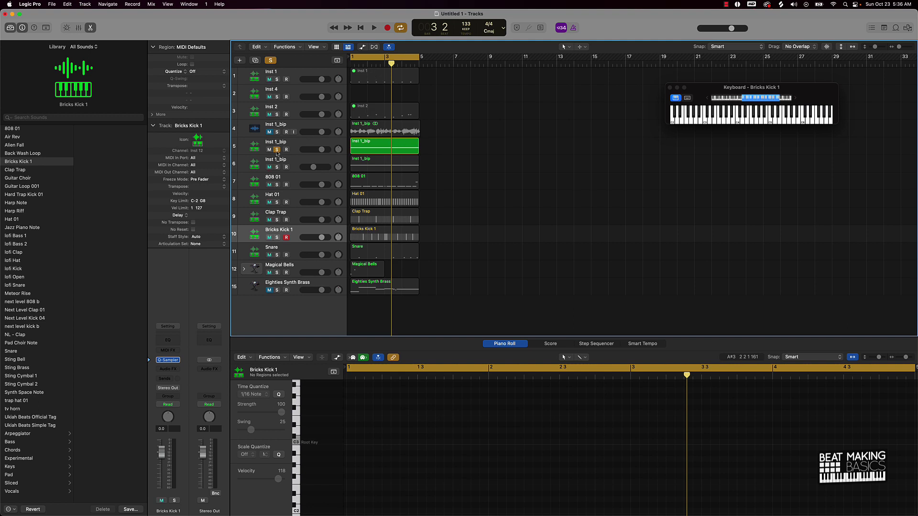
pyautogui.click(276, 150)
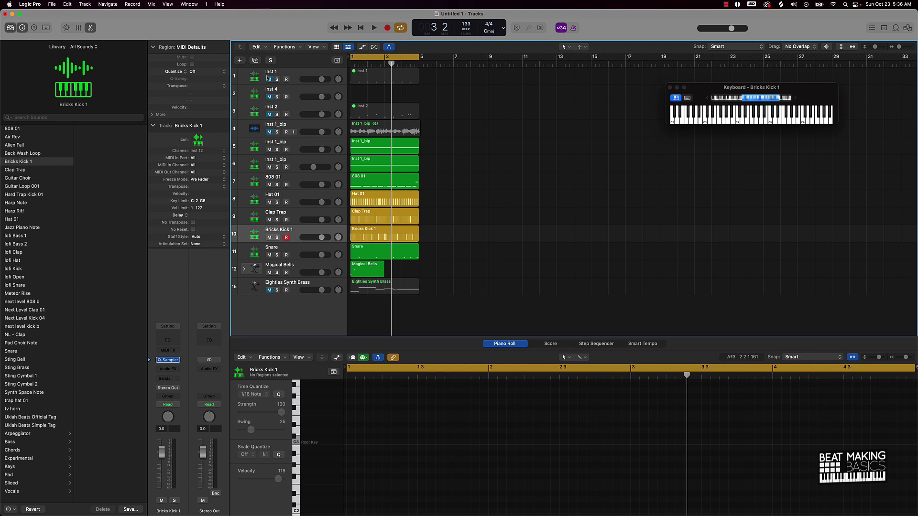
pyautogui.click(296, 91)
pyautogui.press('super+BackSpace')
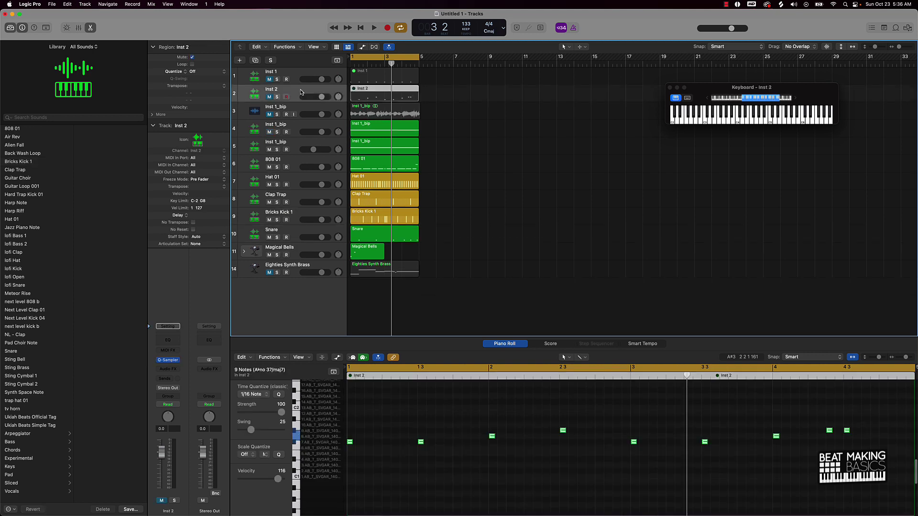